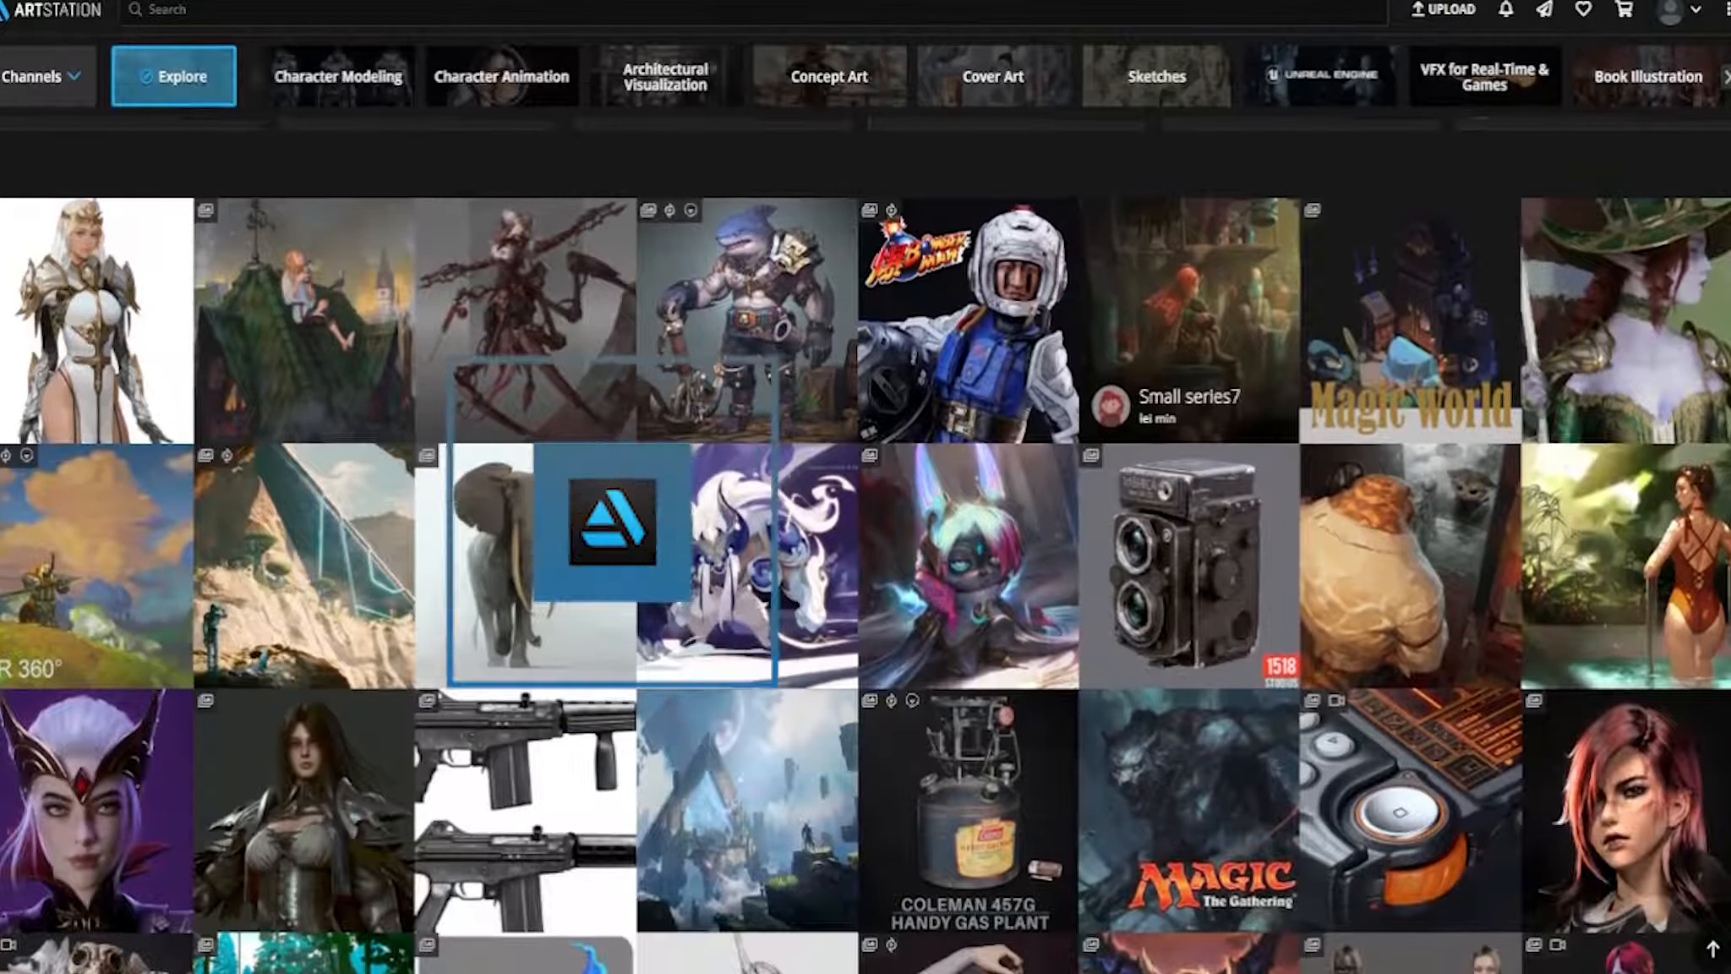
Browse the artwork gallery on ArtStation's Explore page.
scroll(865, 541, "down", 3)
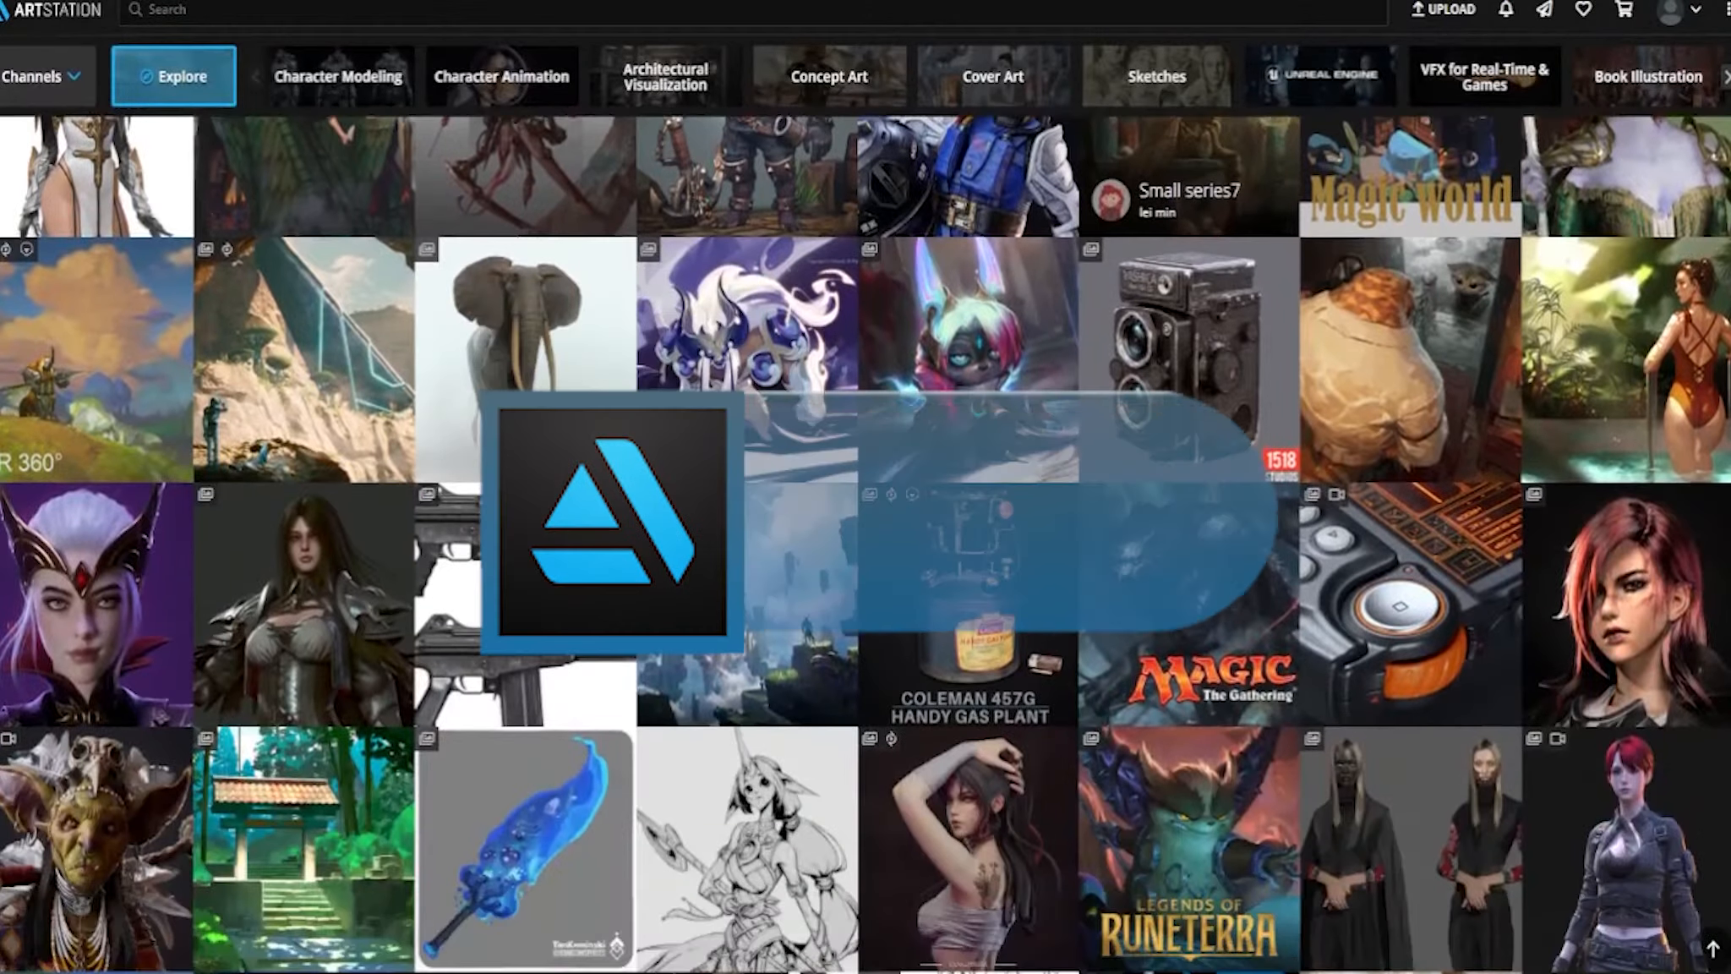
scroll(866, 541, "down", 2)
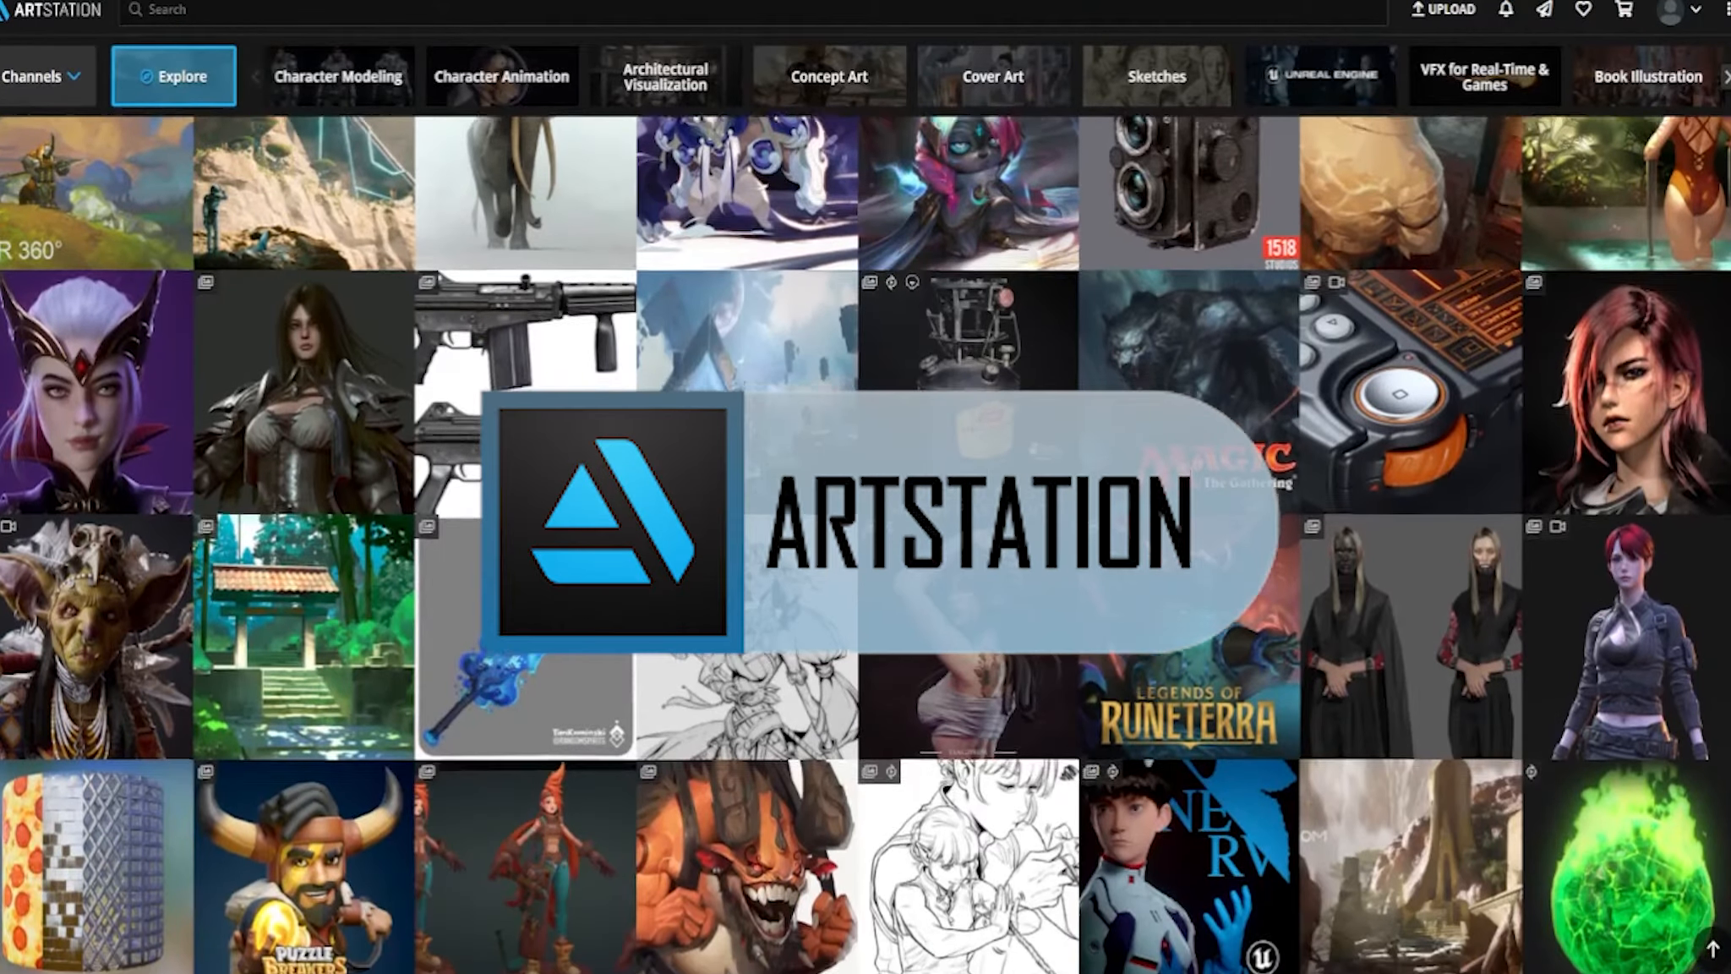
scroll(865, 541, "down", 2)
scroll(866, 541, "down", 2)
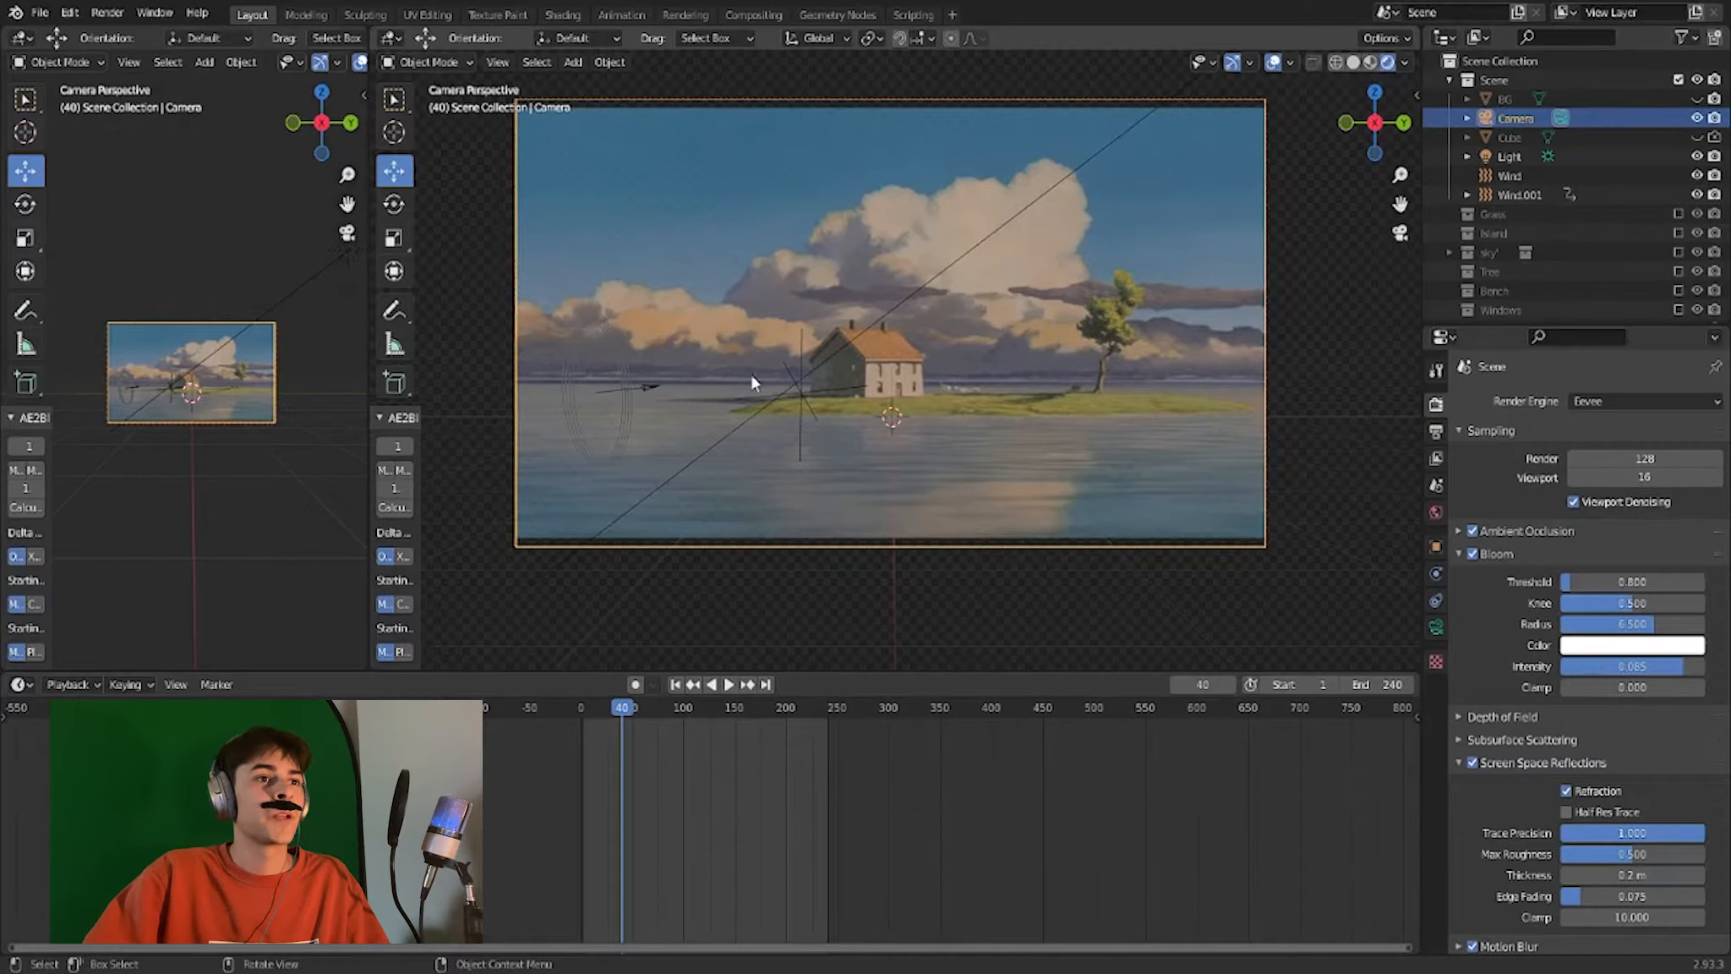
In Blender, enable the Grass, Island, sky, Tree, Bench, Windows and House collections and display the viewport in solid shading with random colours.
scroll(1536, 107, "down", 2)
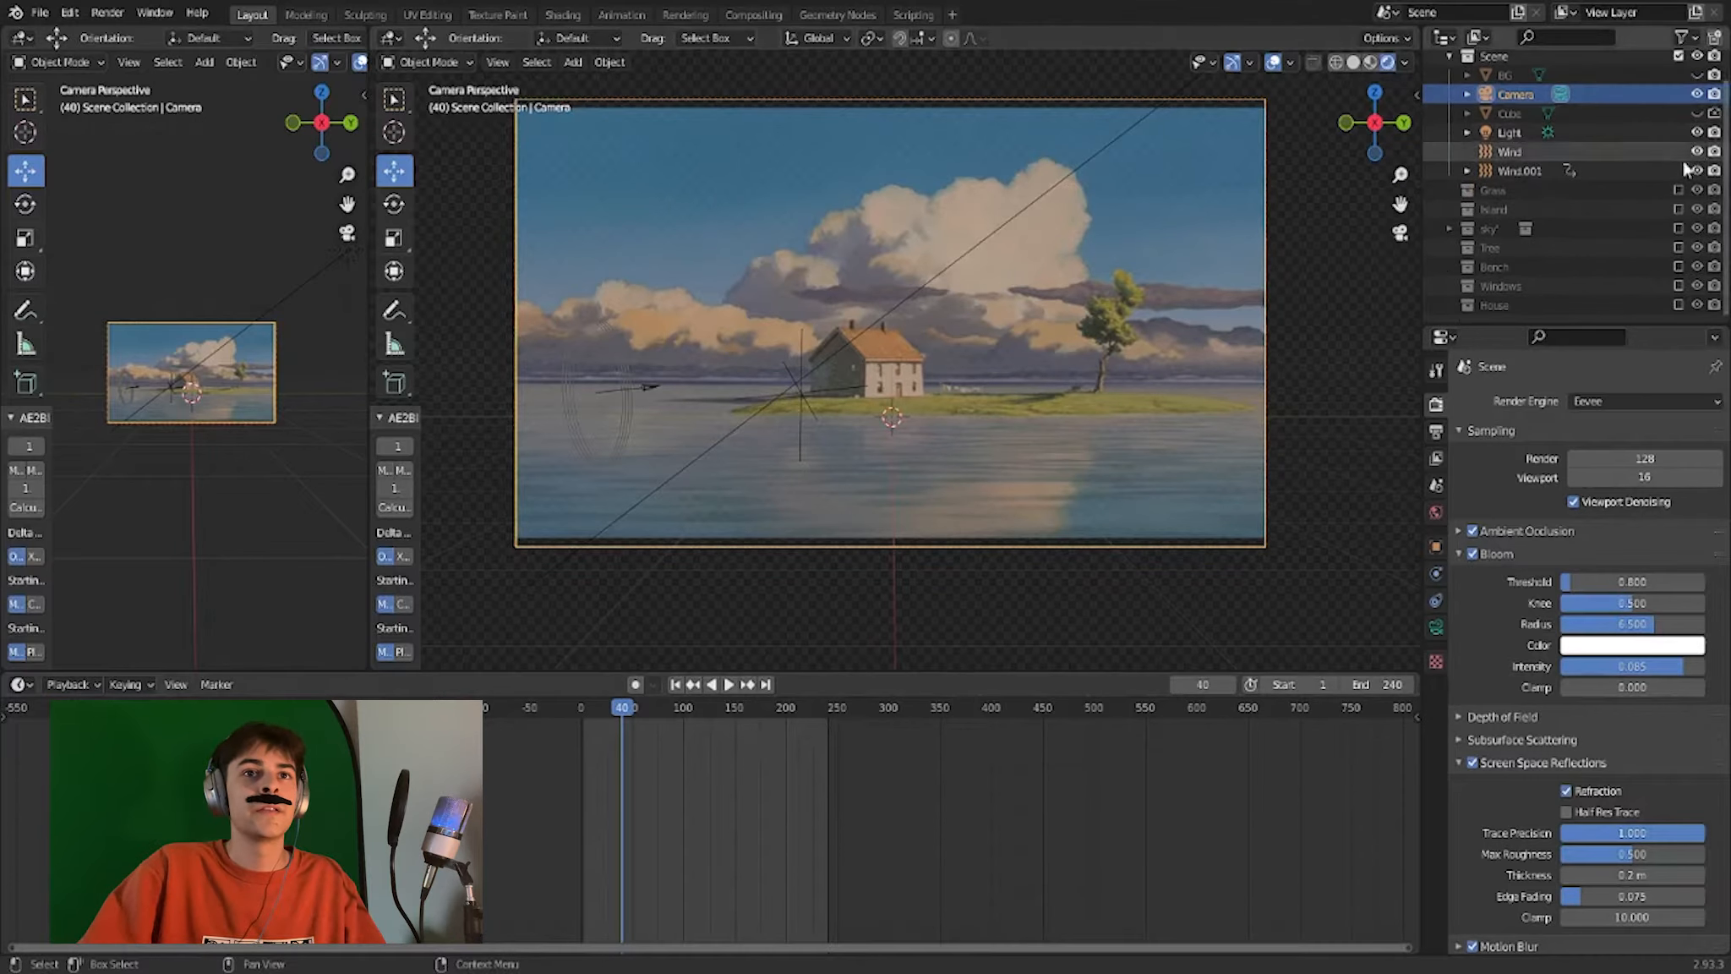
left_click_drag(1679, 230, 1679, 297)
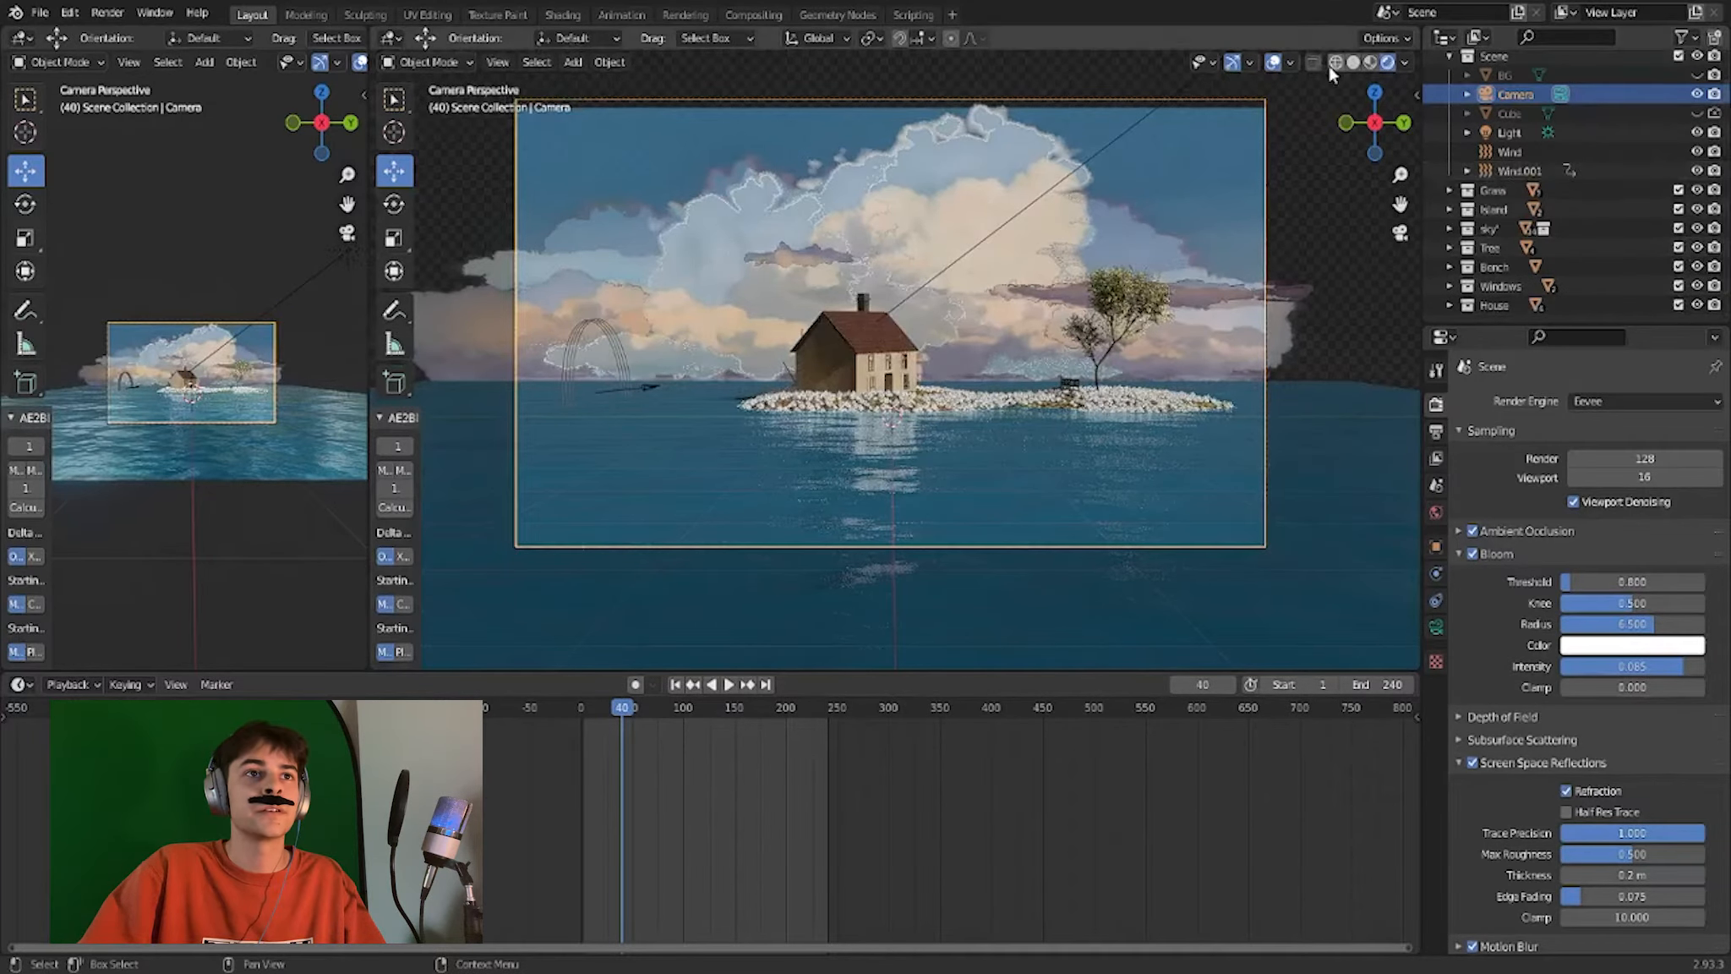
left_click(1352, 65)
left_click(1404, 62)
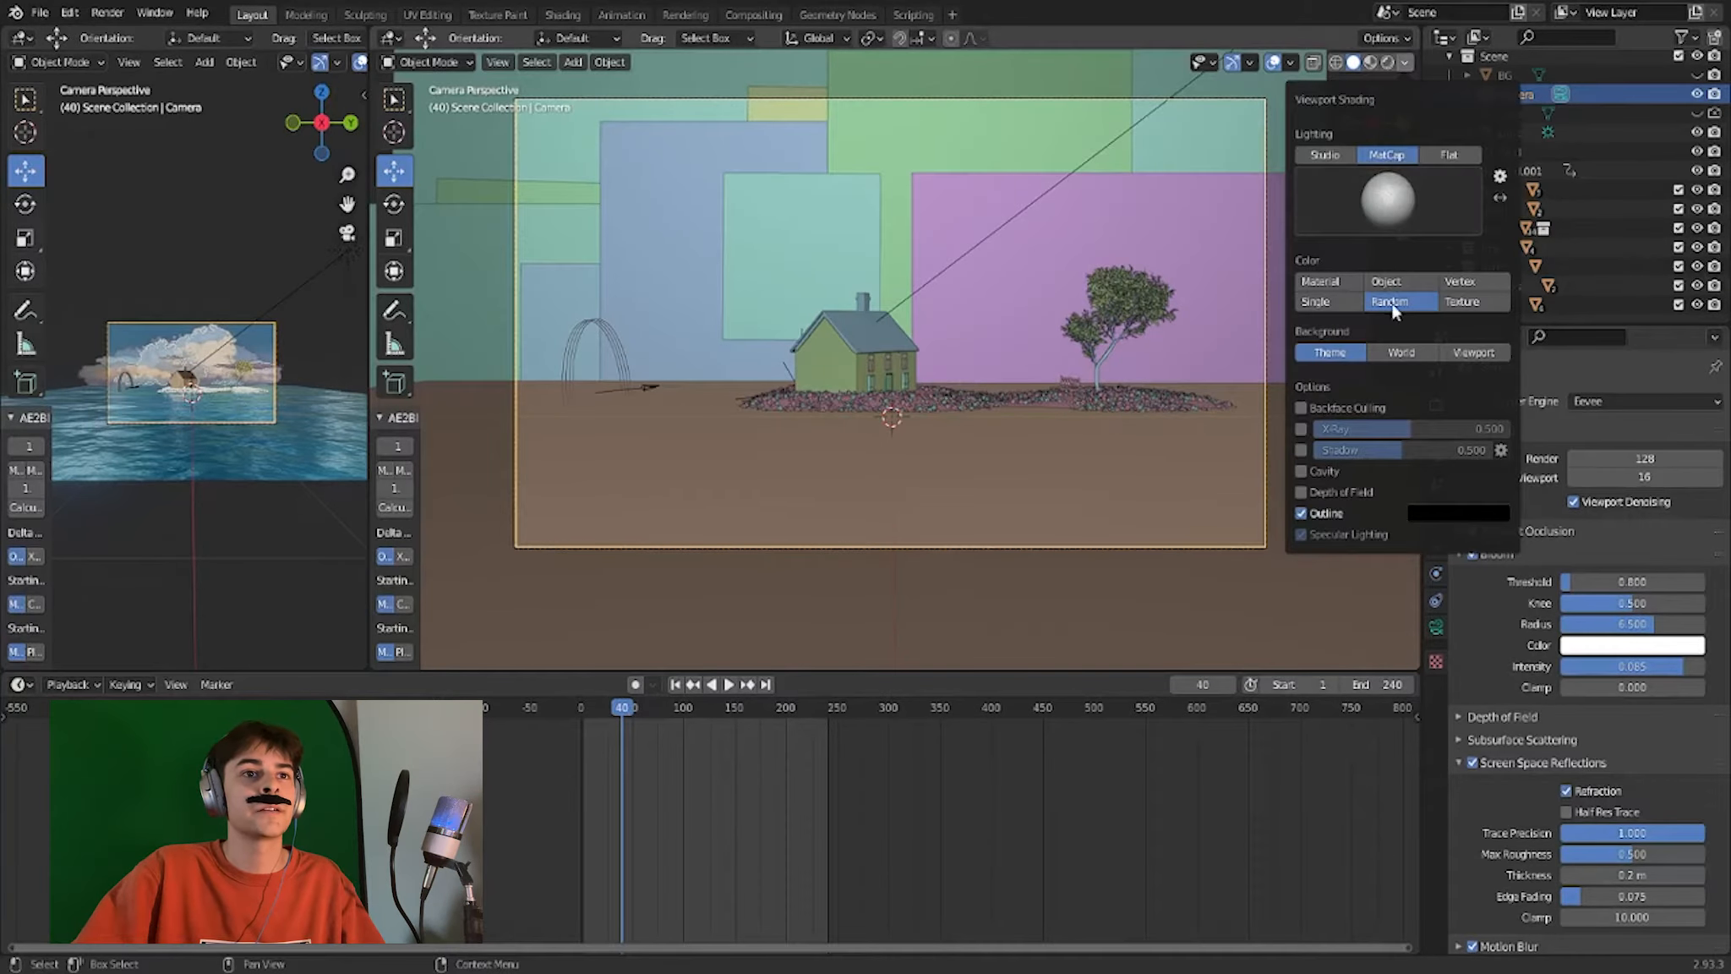
Examine the house, grassy island, tree and sky planes of the scene from several angles.
mouse_move(940, 347)
middle_mouse_down()
mouse_move(843, 377)
mouse_move(873, 414)
mouse_move(988, 261)
middle_mouse_up()
middle_click_drag(1012, 183, 847, 281)
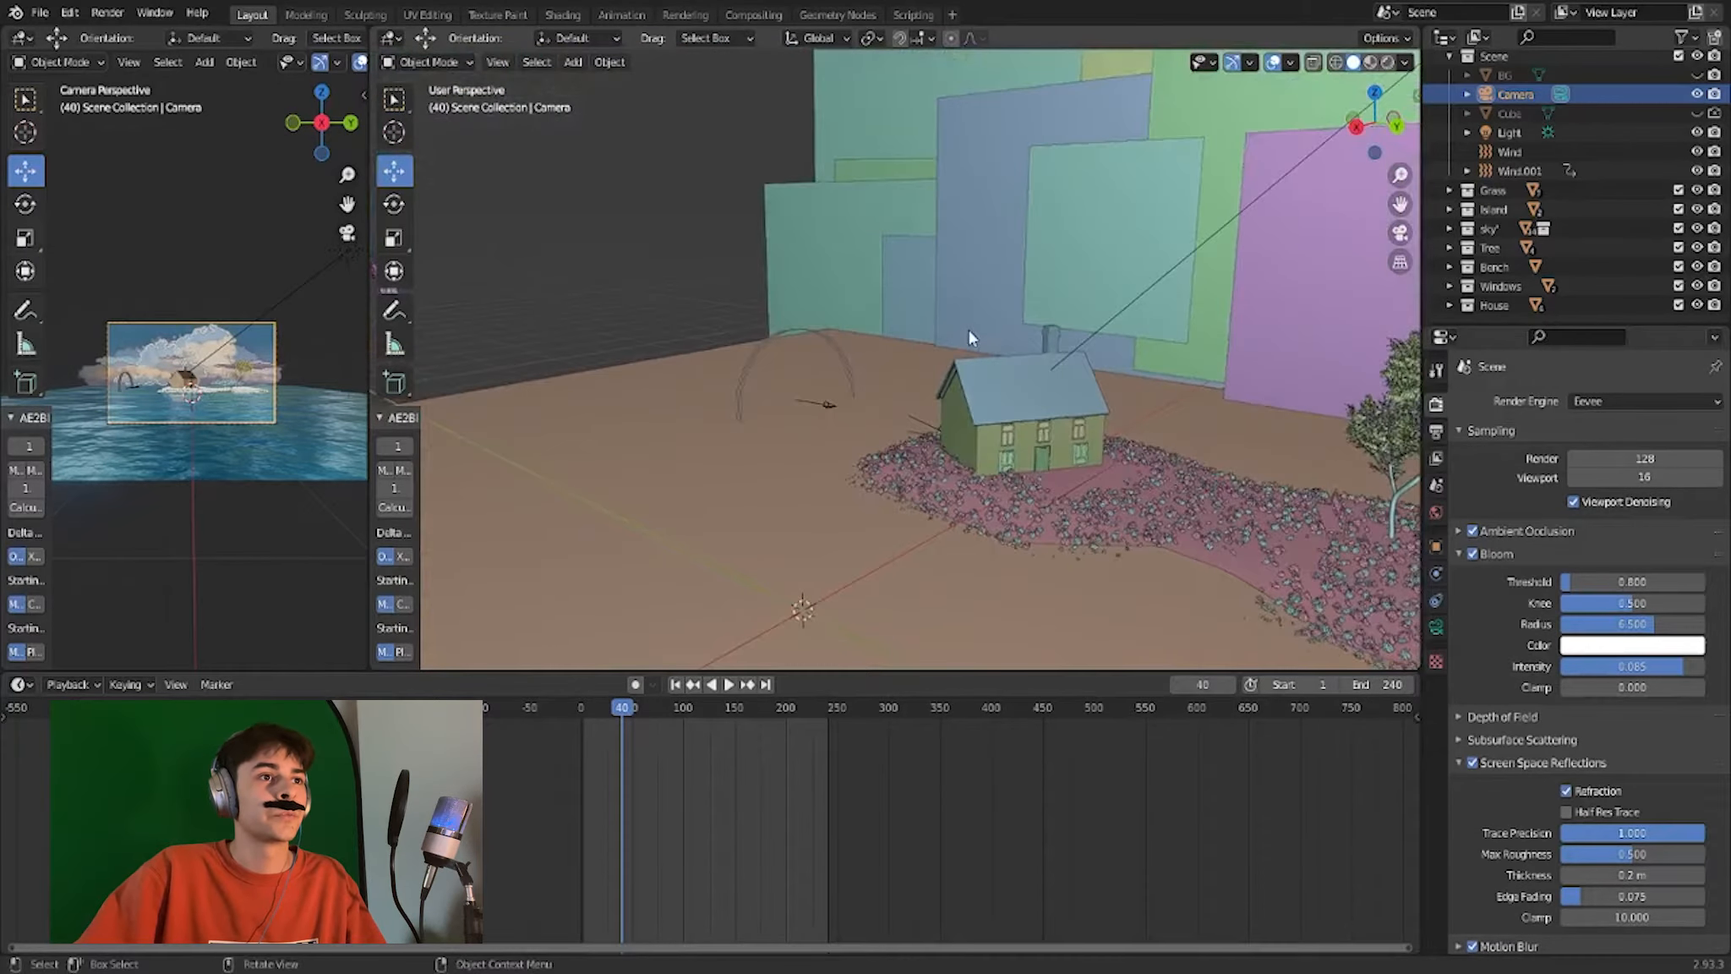
scroll(970, 330, "up", 4)
middle_click_drag(978, 329, 856, 255, "shift")
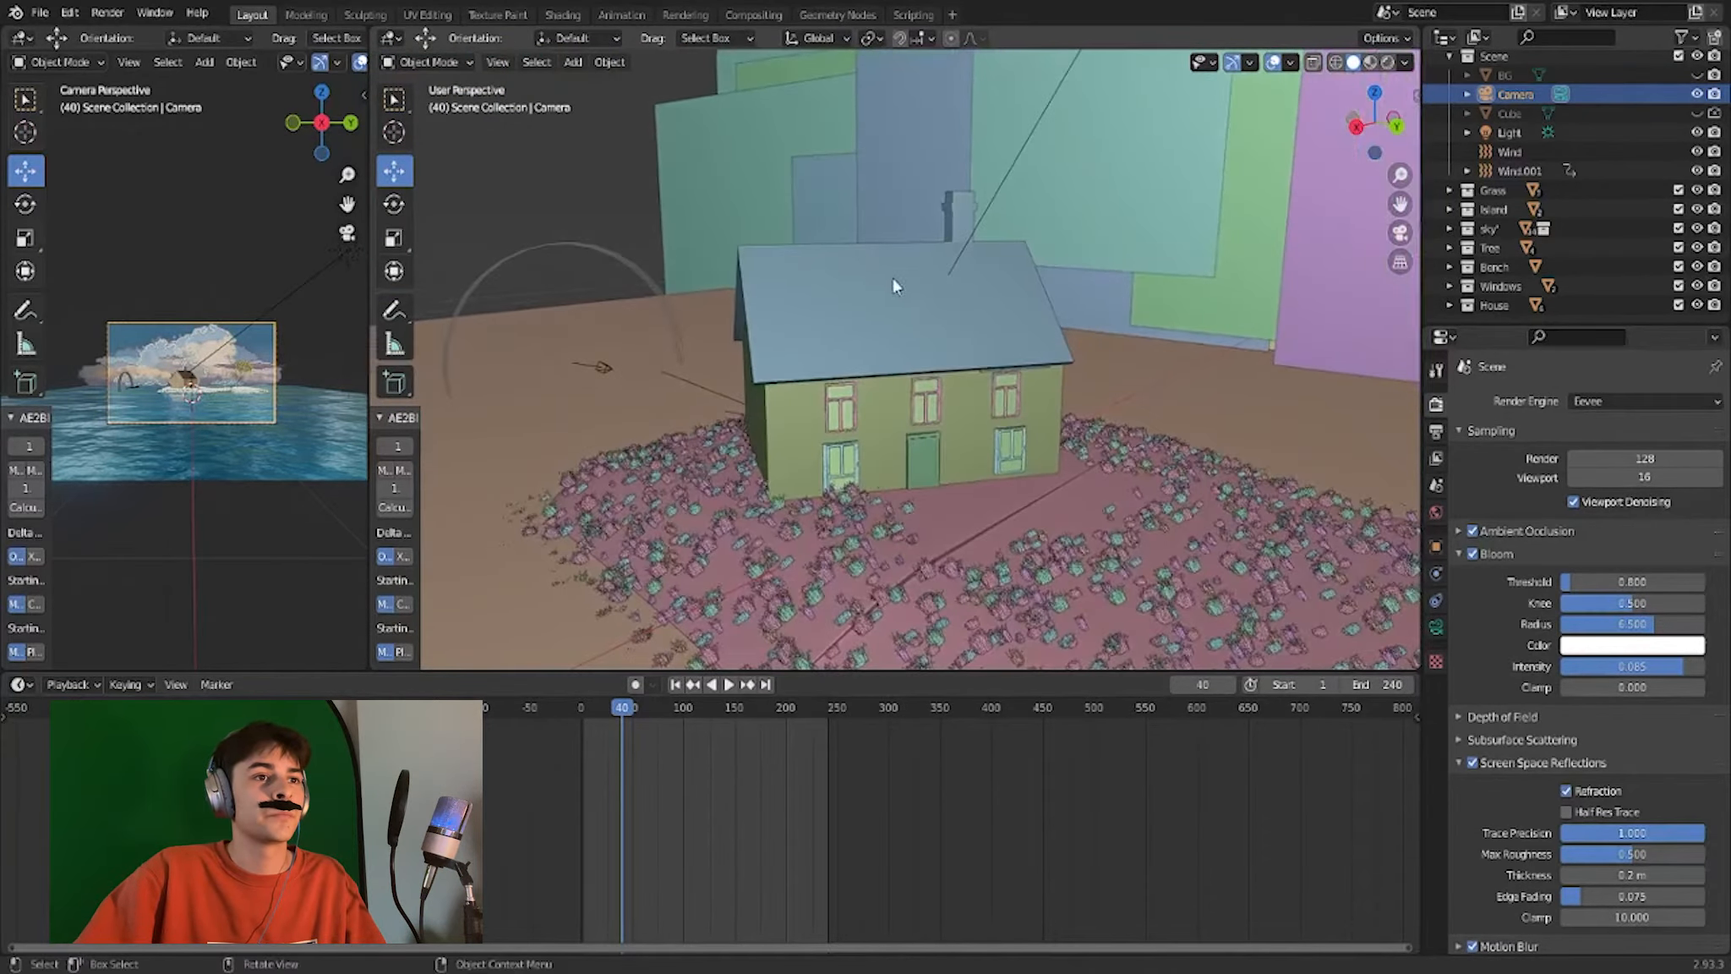
middle_click_drag(1080, 290, 1010, 274)
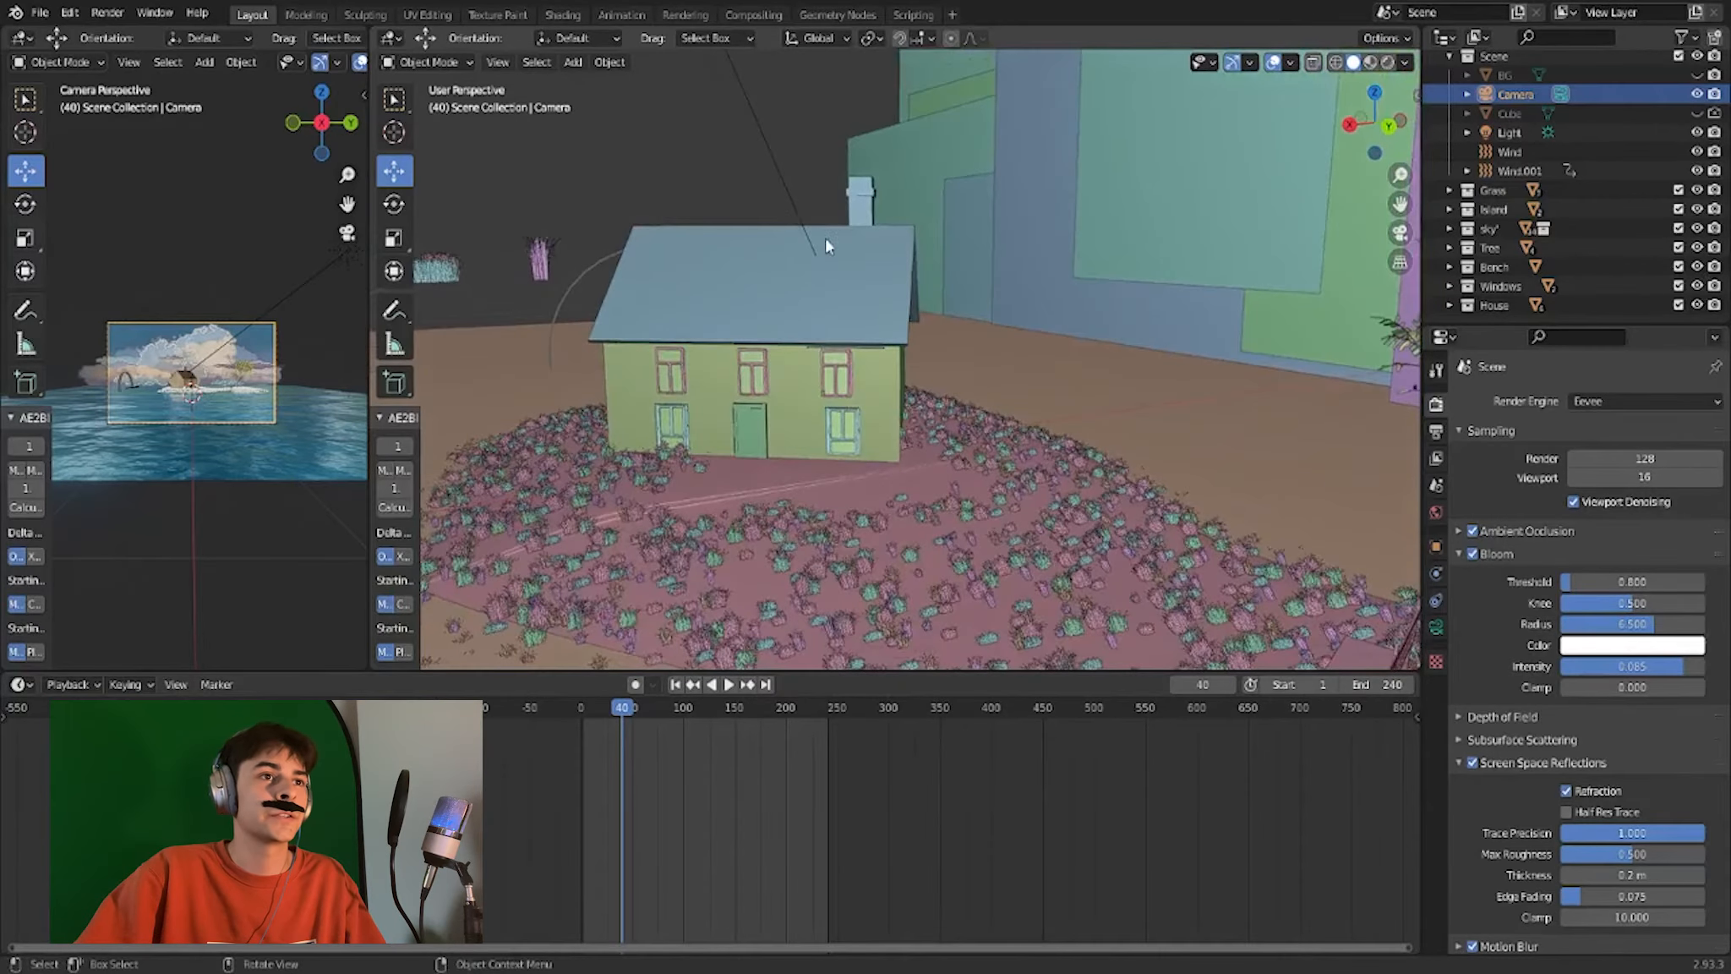
middle_click_drag(825, 240, 906, 248)
middle_click_drag(1126, 255, 874, 267)
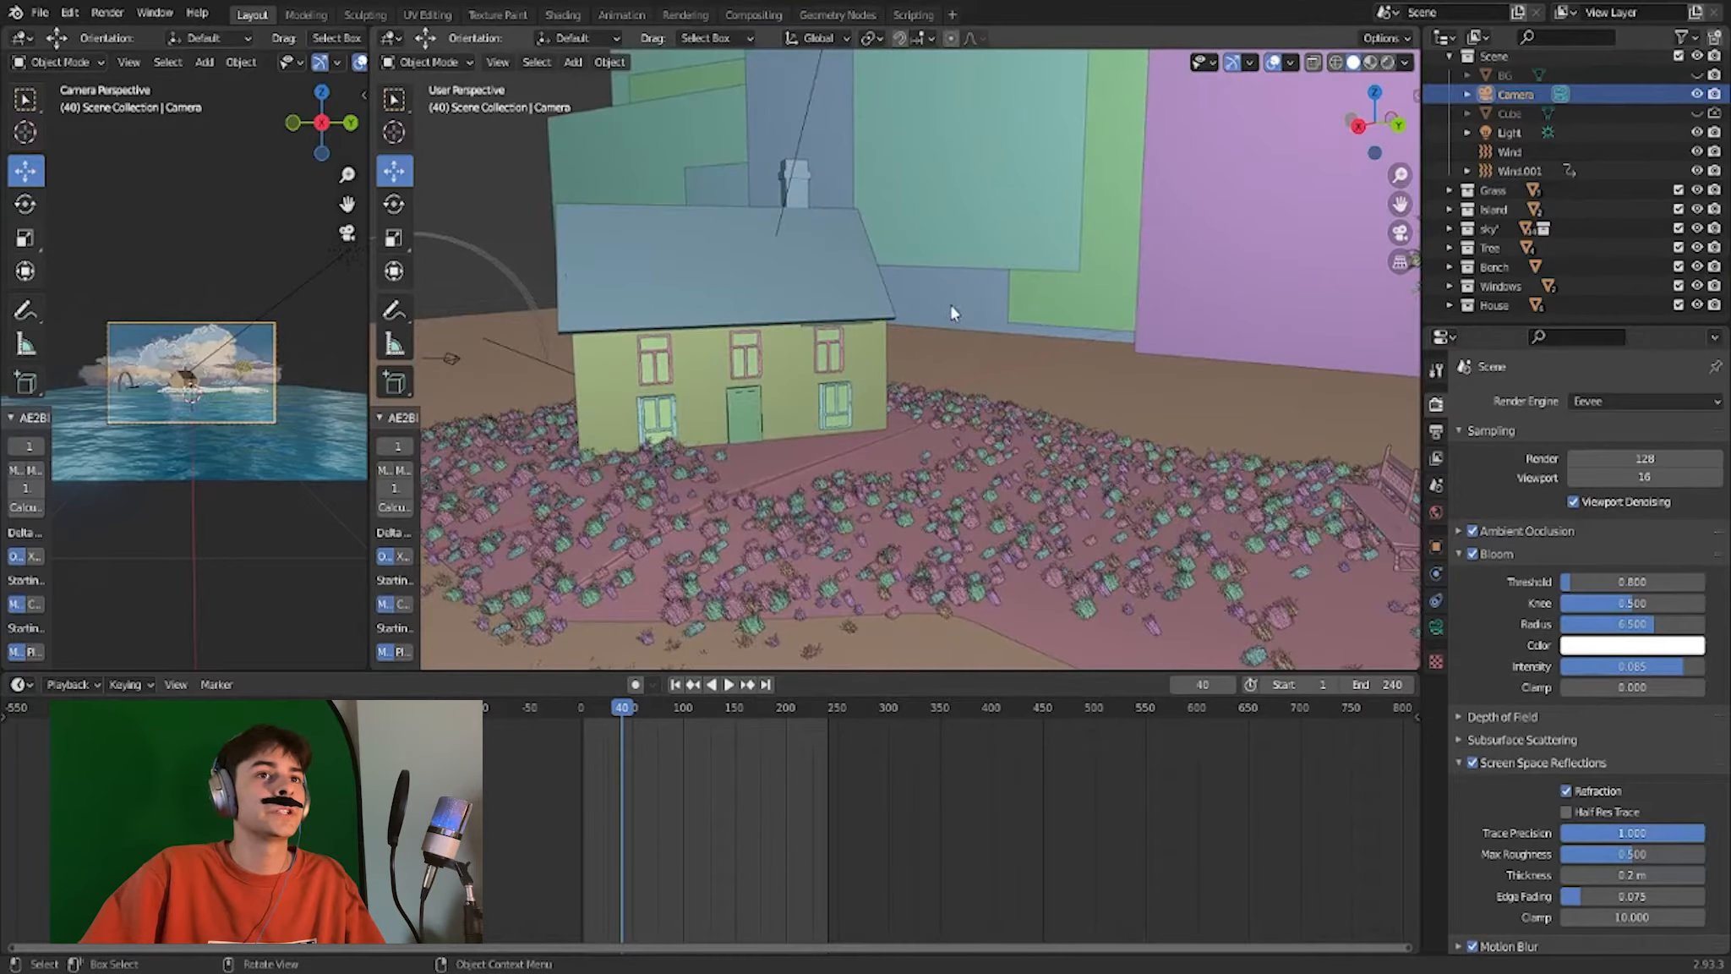
scroll(952, 313, "down", 4)
scroll(952, 313, "up", 2)
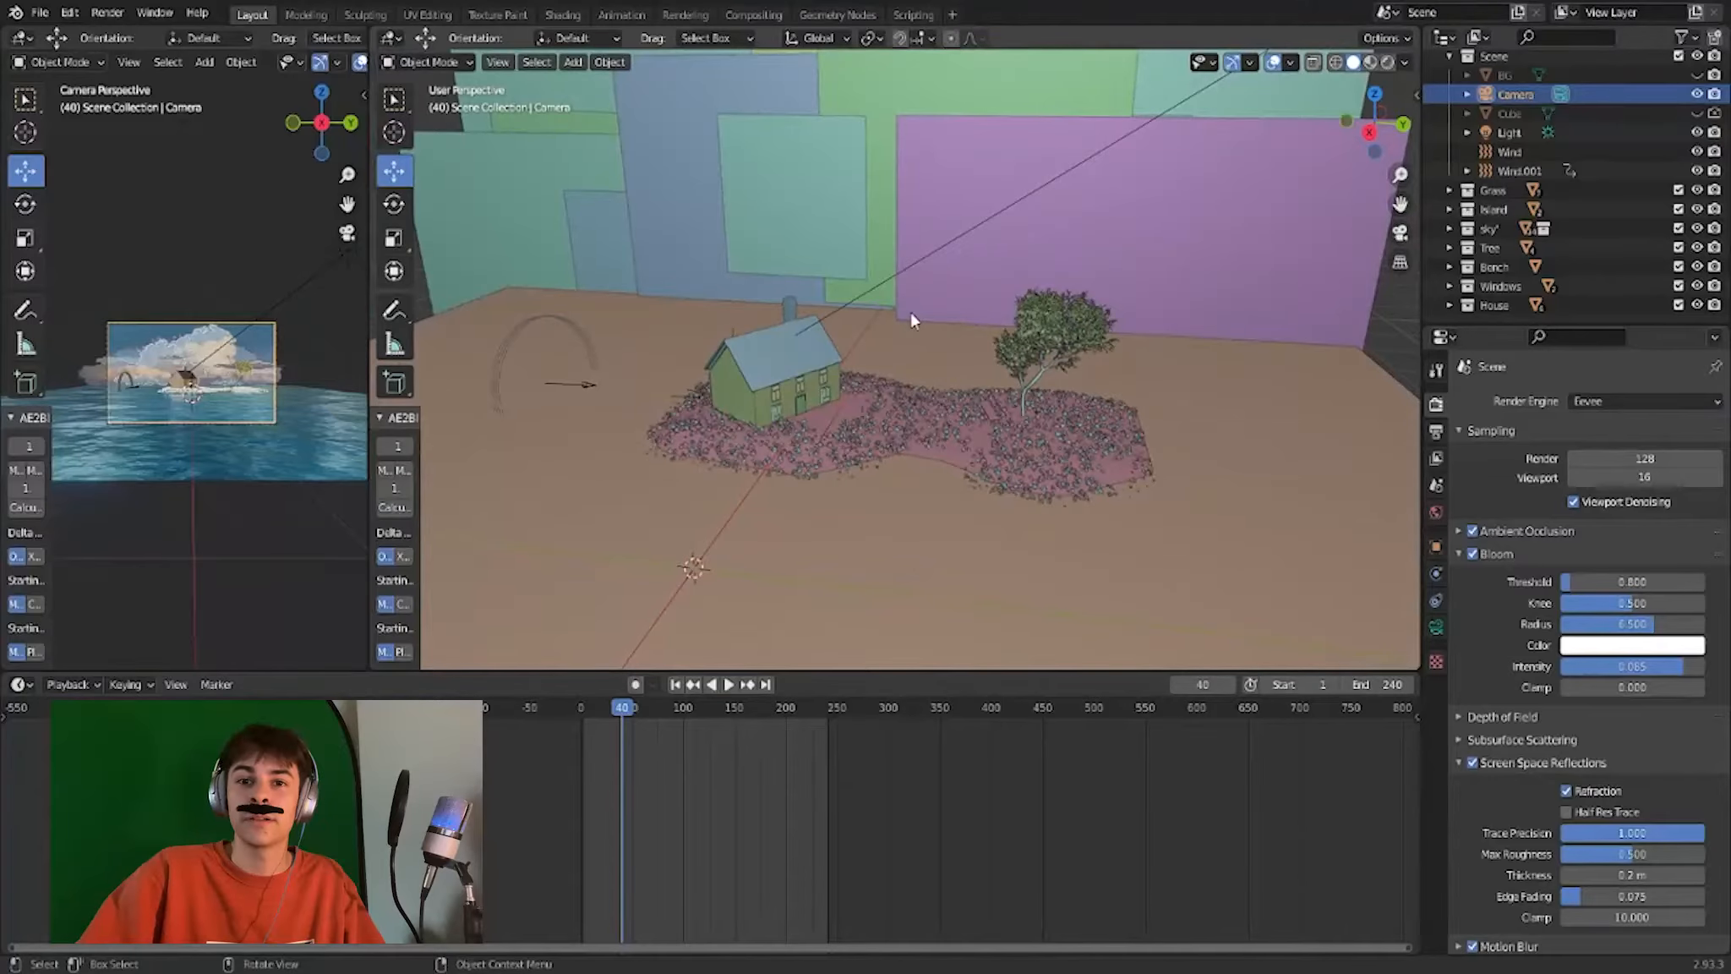
scroll(834, 327, "up", 5)
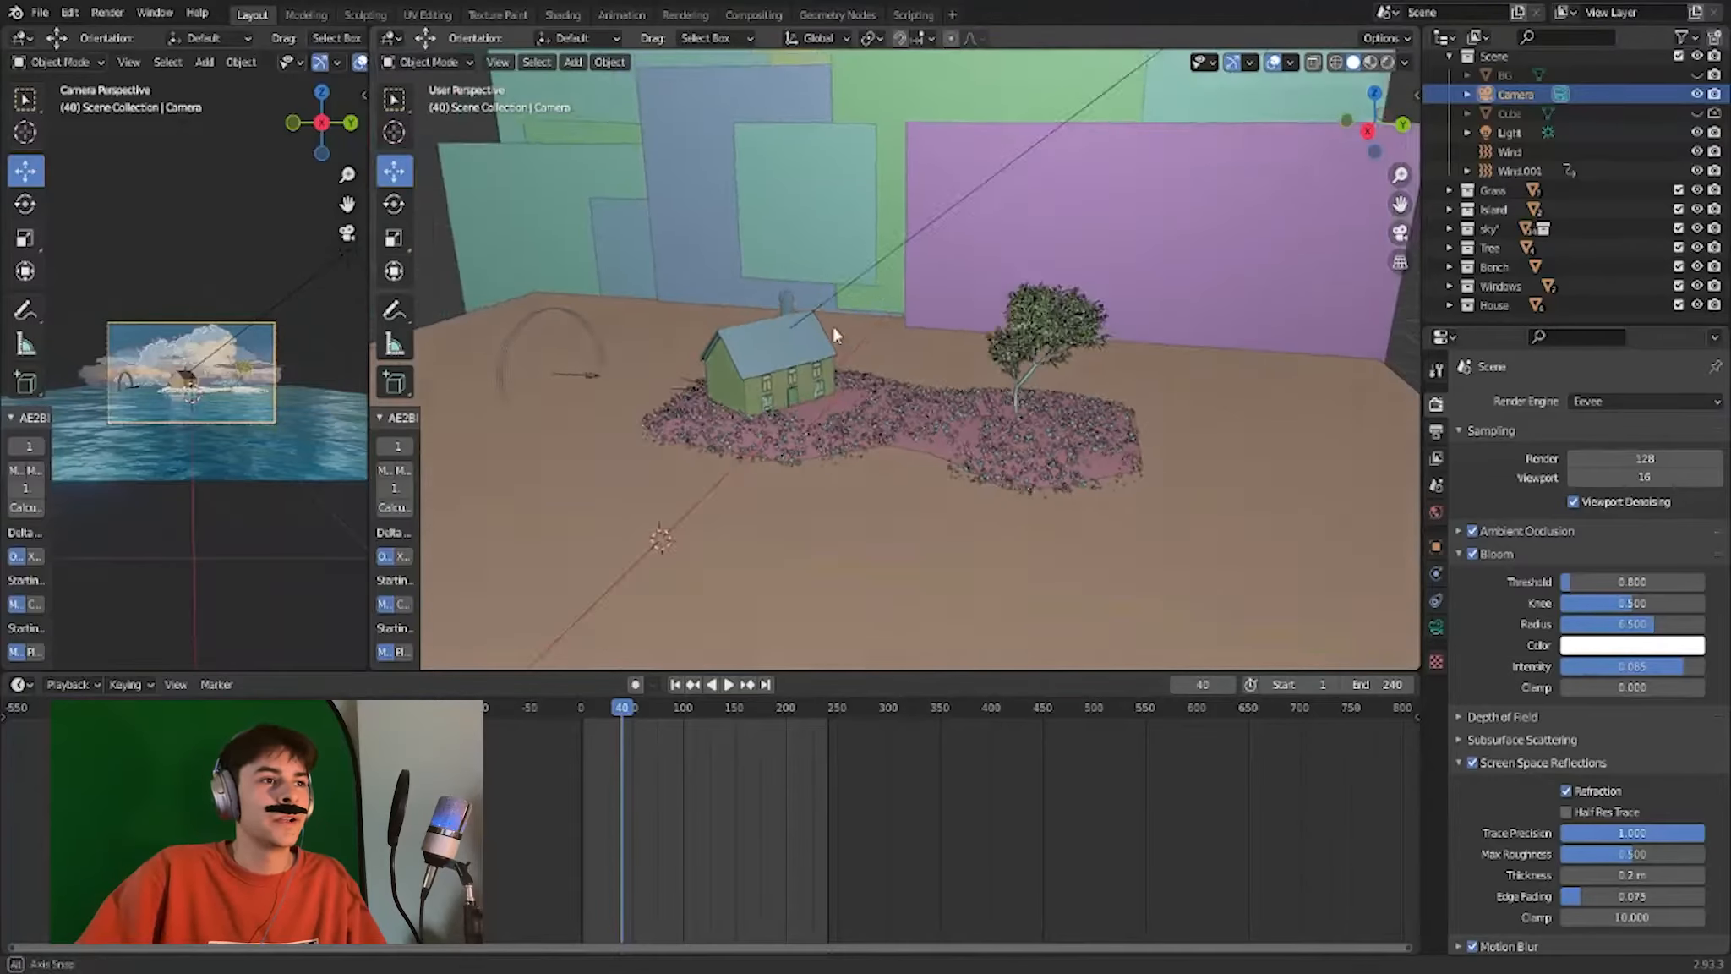
middle_click_drag(819, 398, 1214, 347)
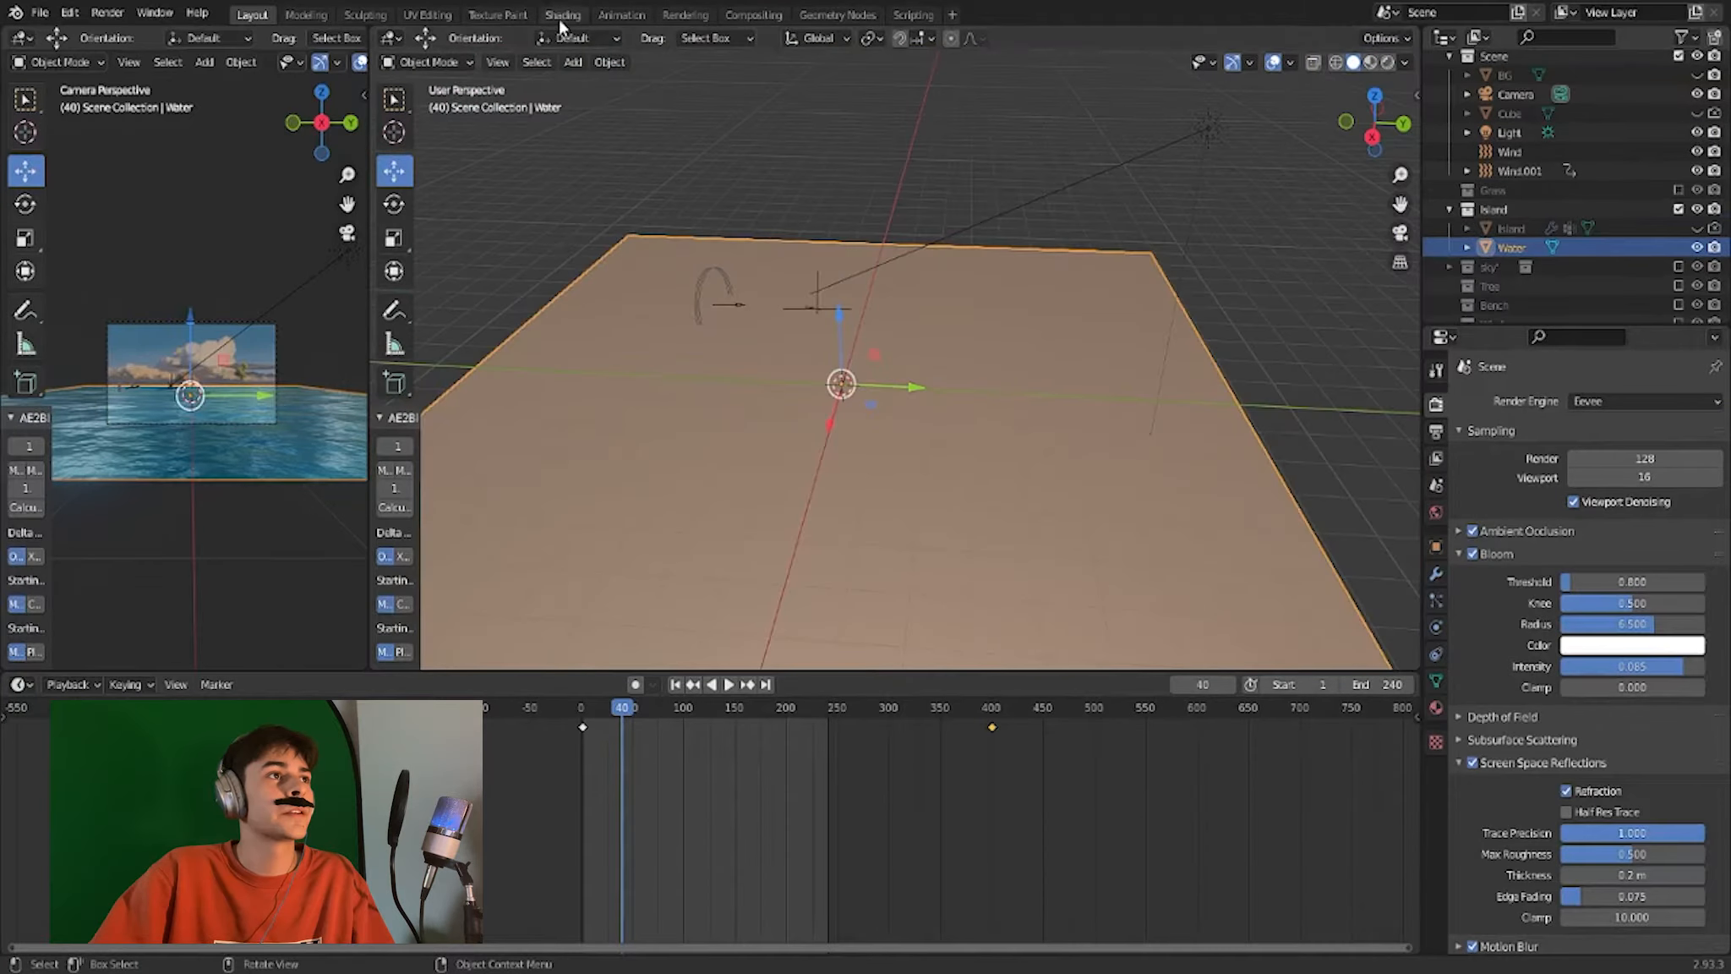
Inspect the Water plane and open the Shading workspace to view its material nodes.
middle_click_drag(933, 351, 875, 123)
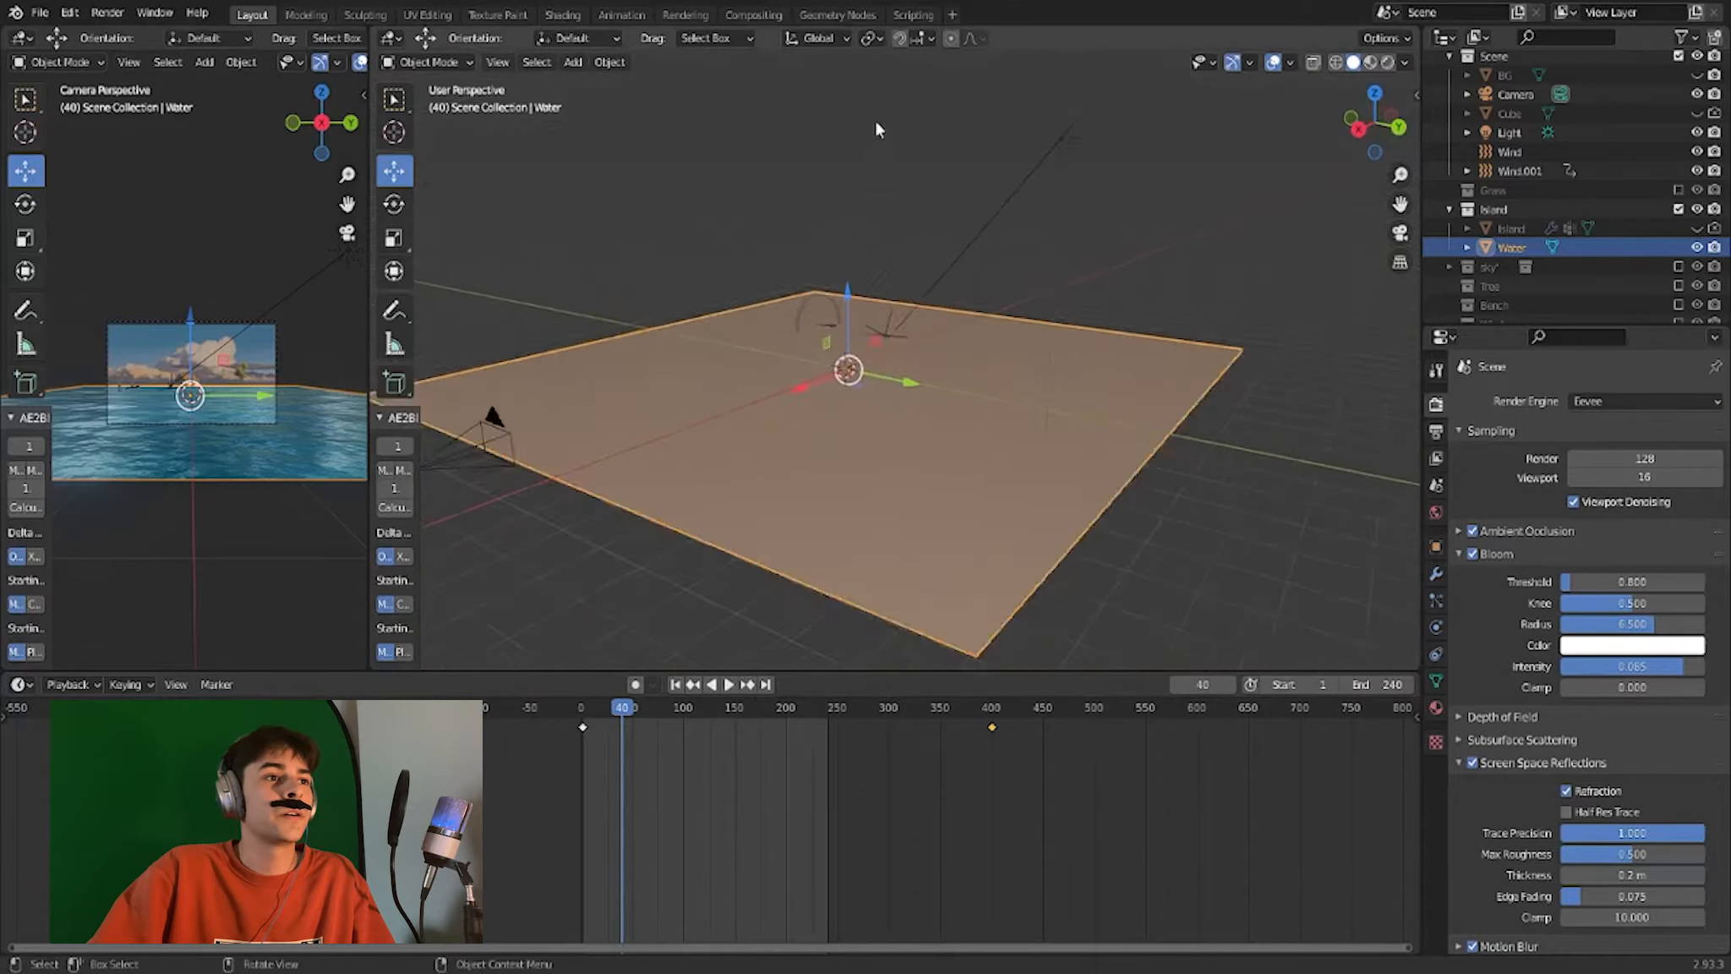
scroll(871, 143, "down", 4)
middle_click_drag(837, 212, 919, 220)
scroll(906, 303, "up", 2)
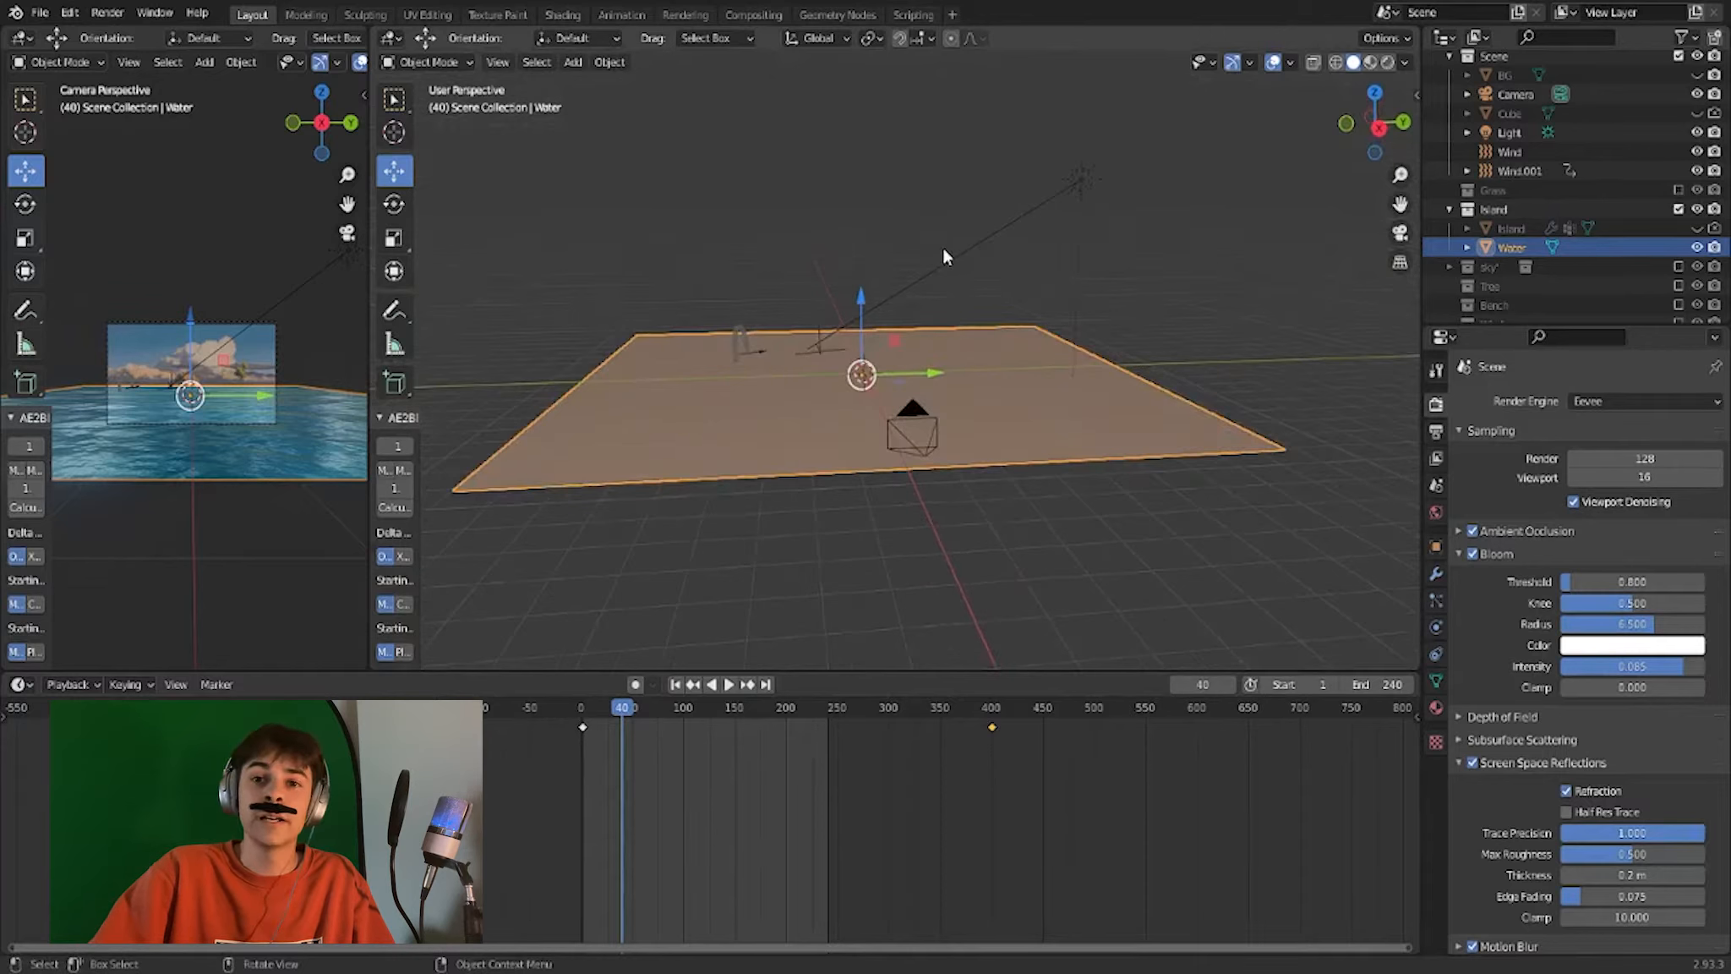
left_click(564, 14)
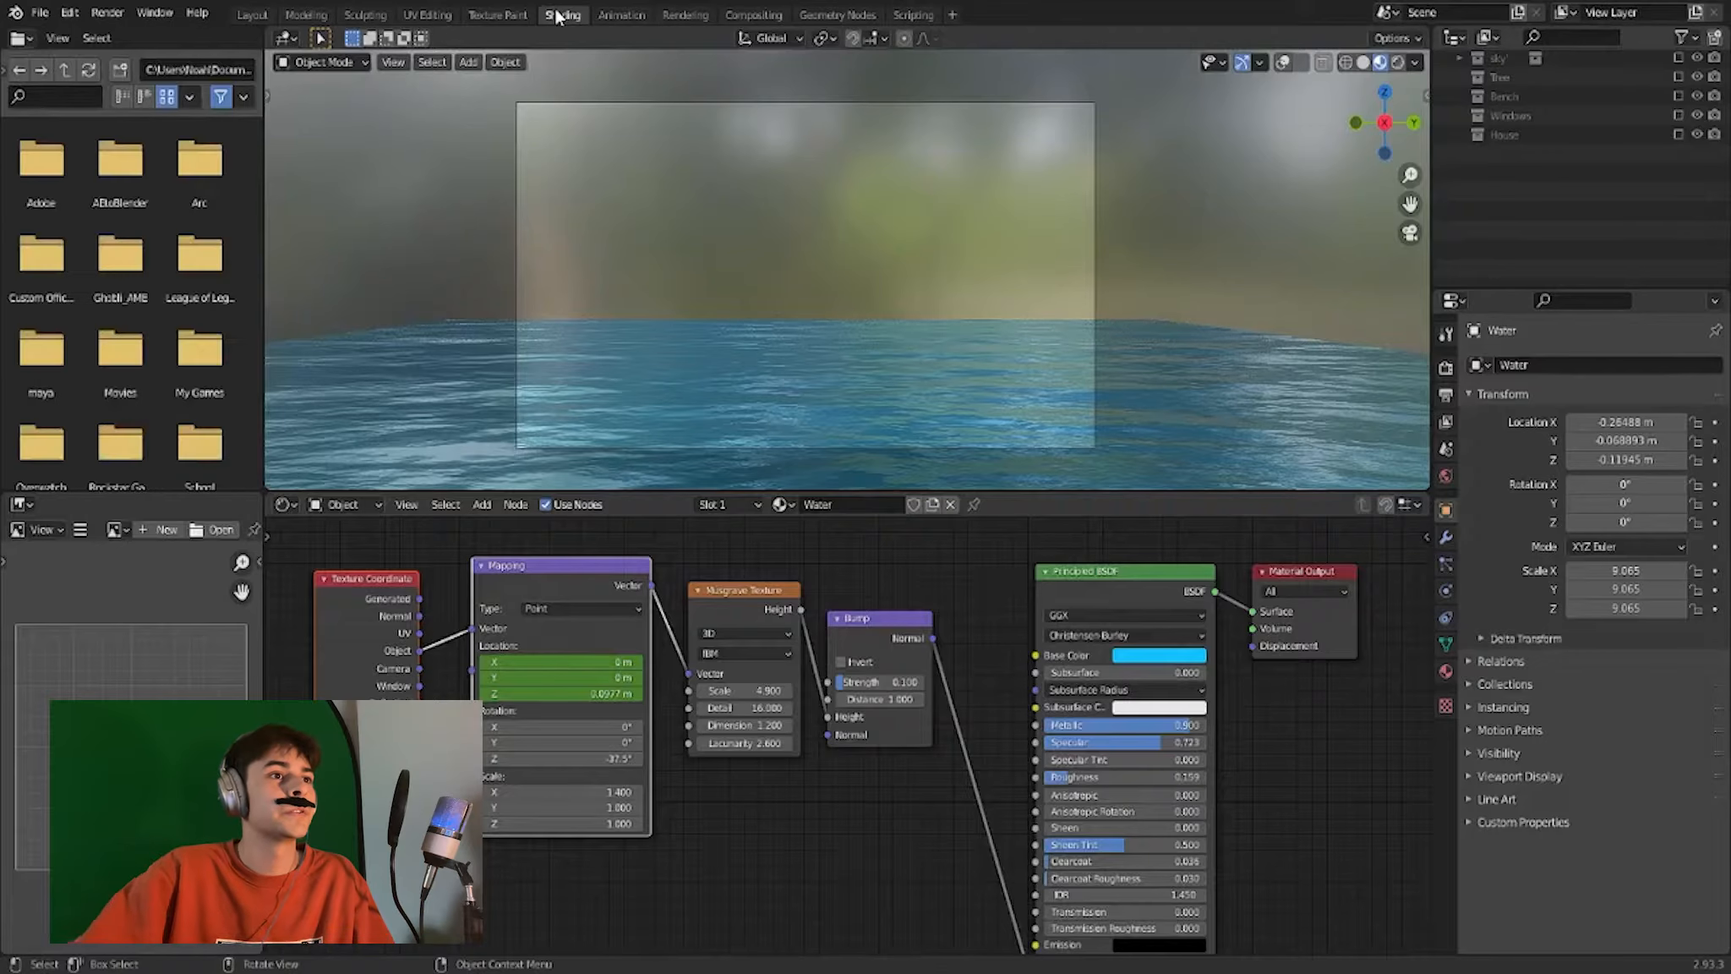
left_click(1281, 63)
left_click(1281, 63)
Hide the Water plane and select the Island object.
middle_click_drag(1050, 279, 921, 355)
key("Tab")
scroll(825, 343, "down", 2)
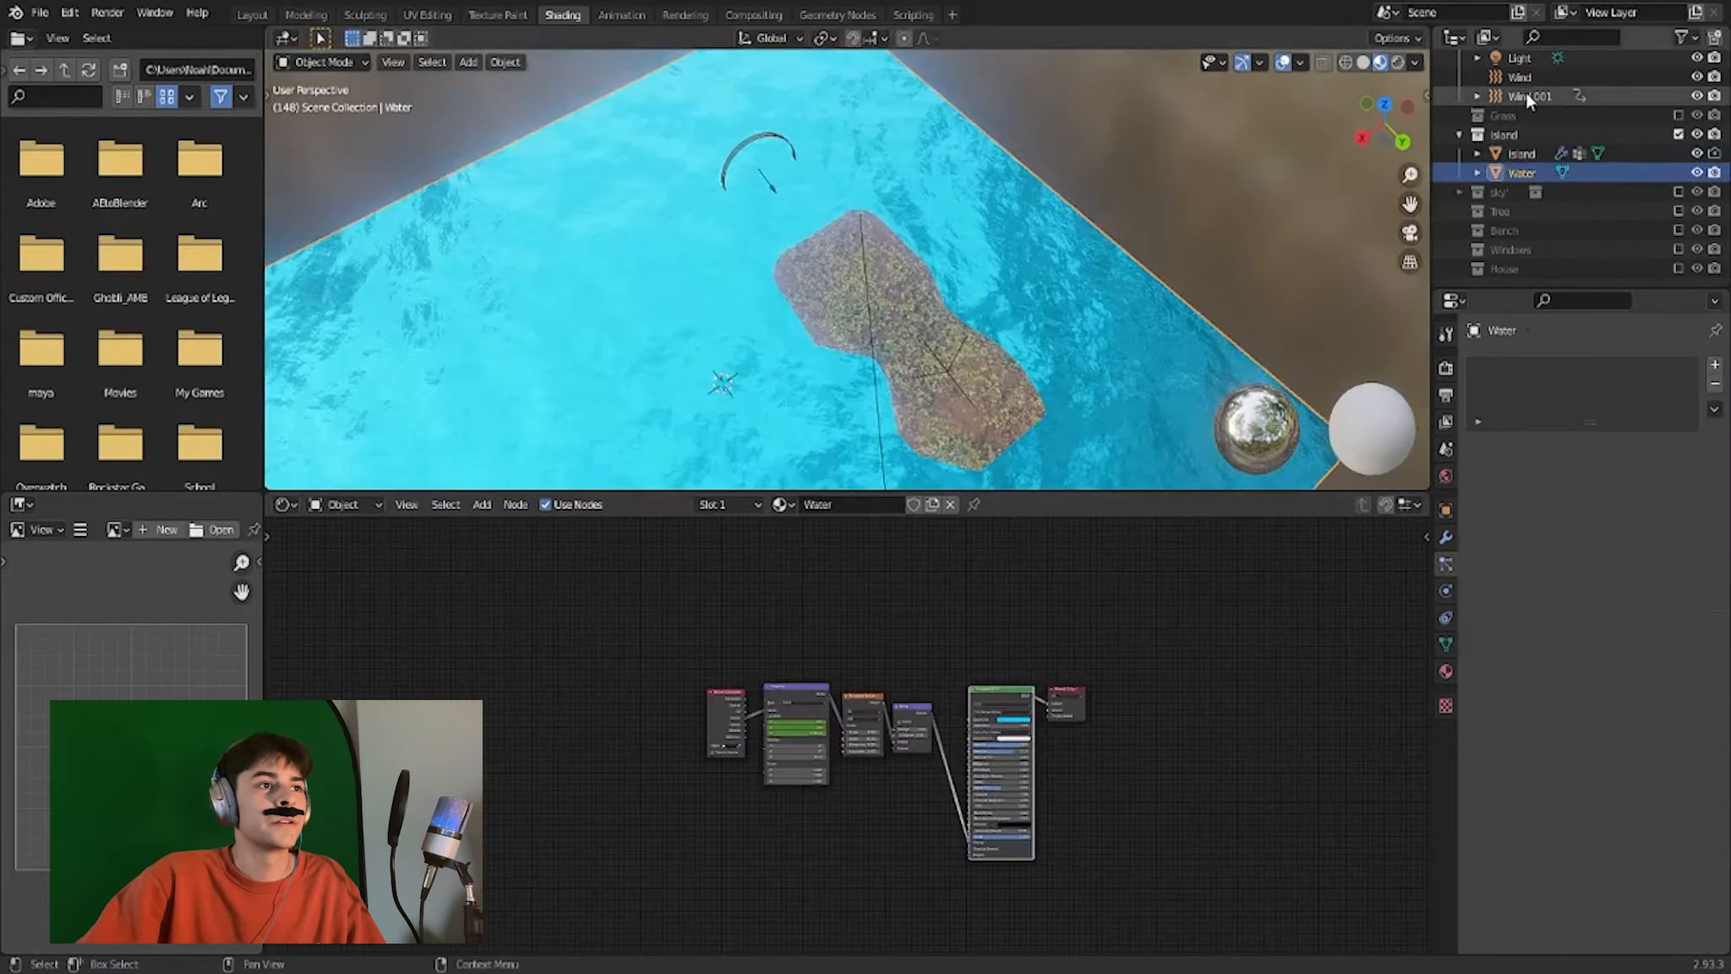
left_click(1697, 173)
middle_click_drag(1099, 237, 1127, 142)
scroll(1127, 144, "up", 1)
left_click(846, 361)
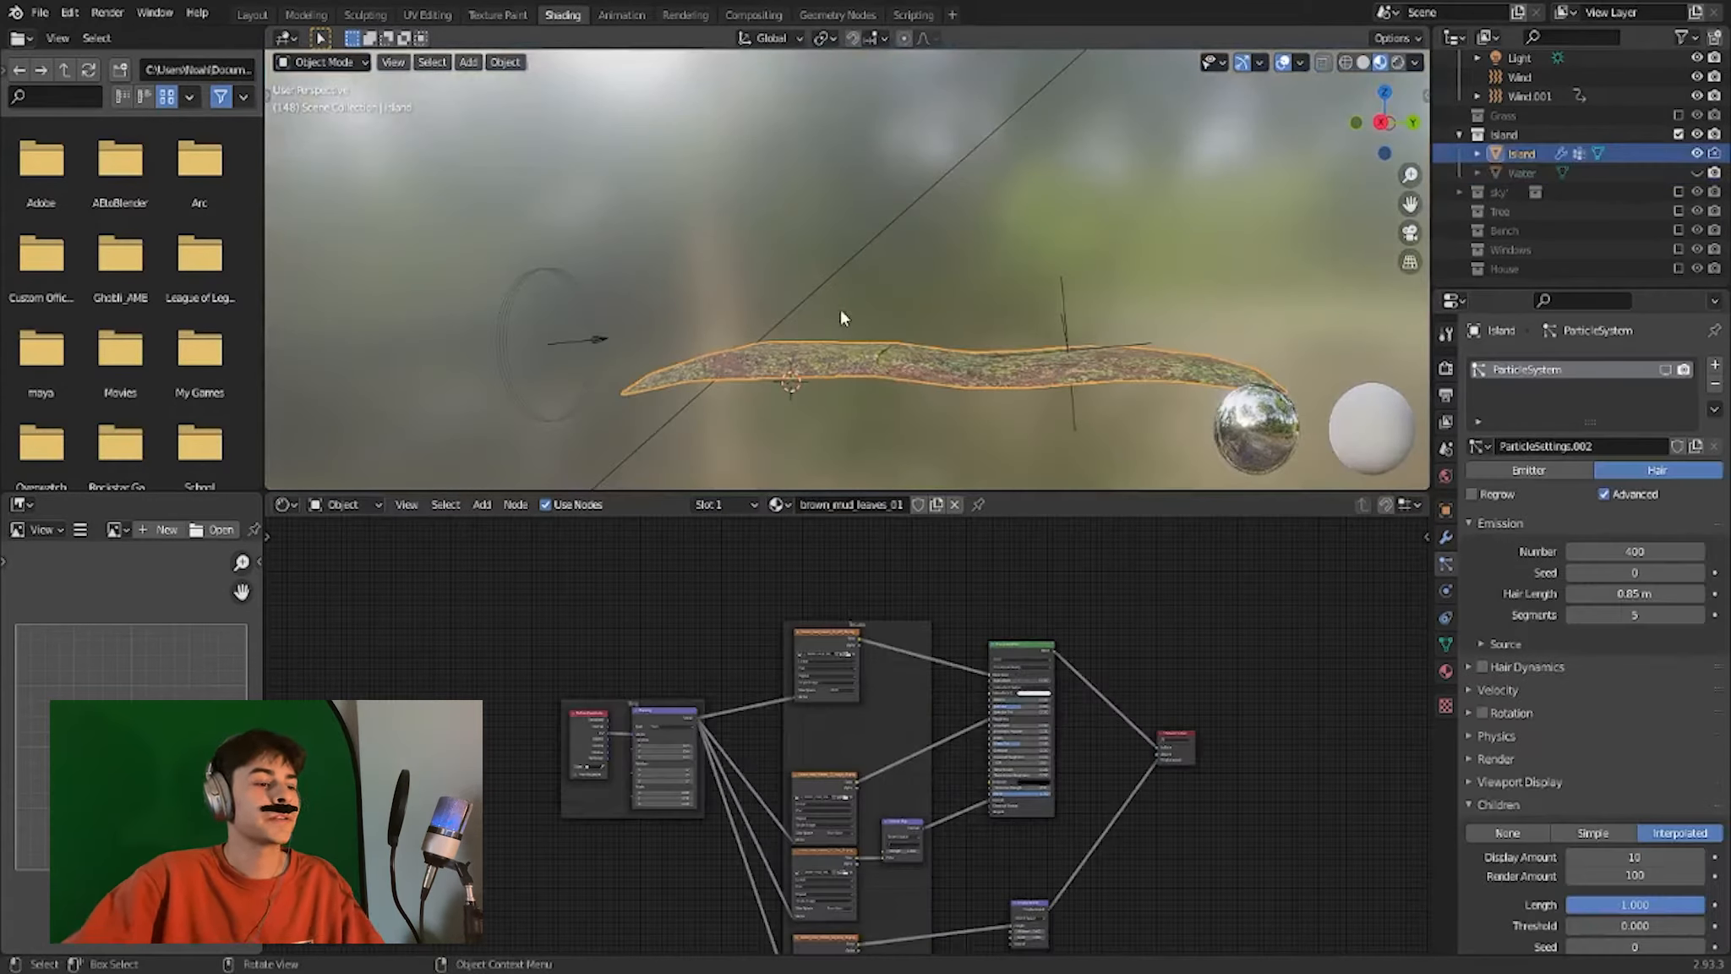
Enter Edit Mode on the Island and inspect its mesh grid.
key("Tab")
middle_click_drag(881, 220, 972, 355)
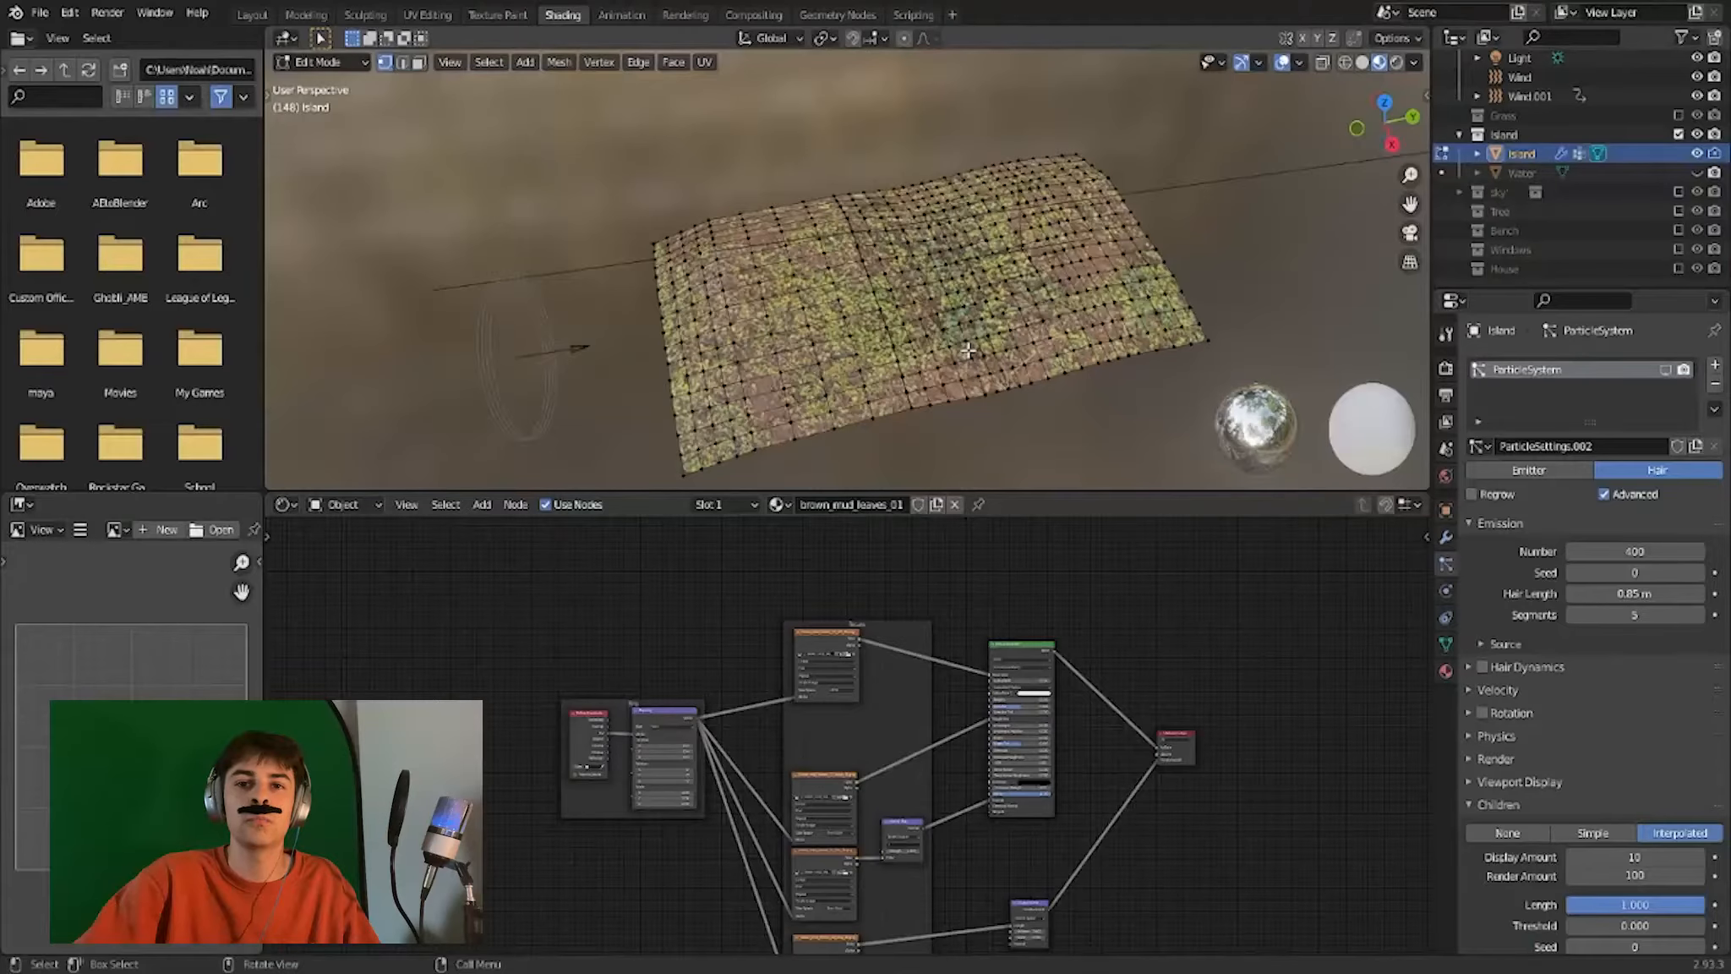
middle_click_drag(968, 350, 879, 410)
Open the Sculpting workspace and view the island through the camera against the reference painting.
left_click(366, 16)
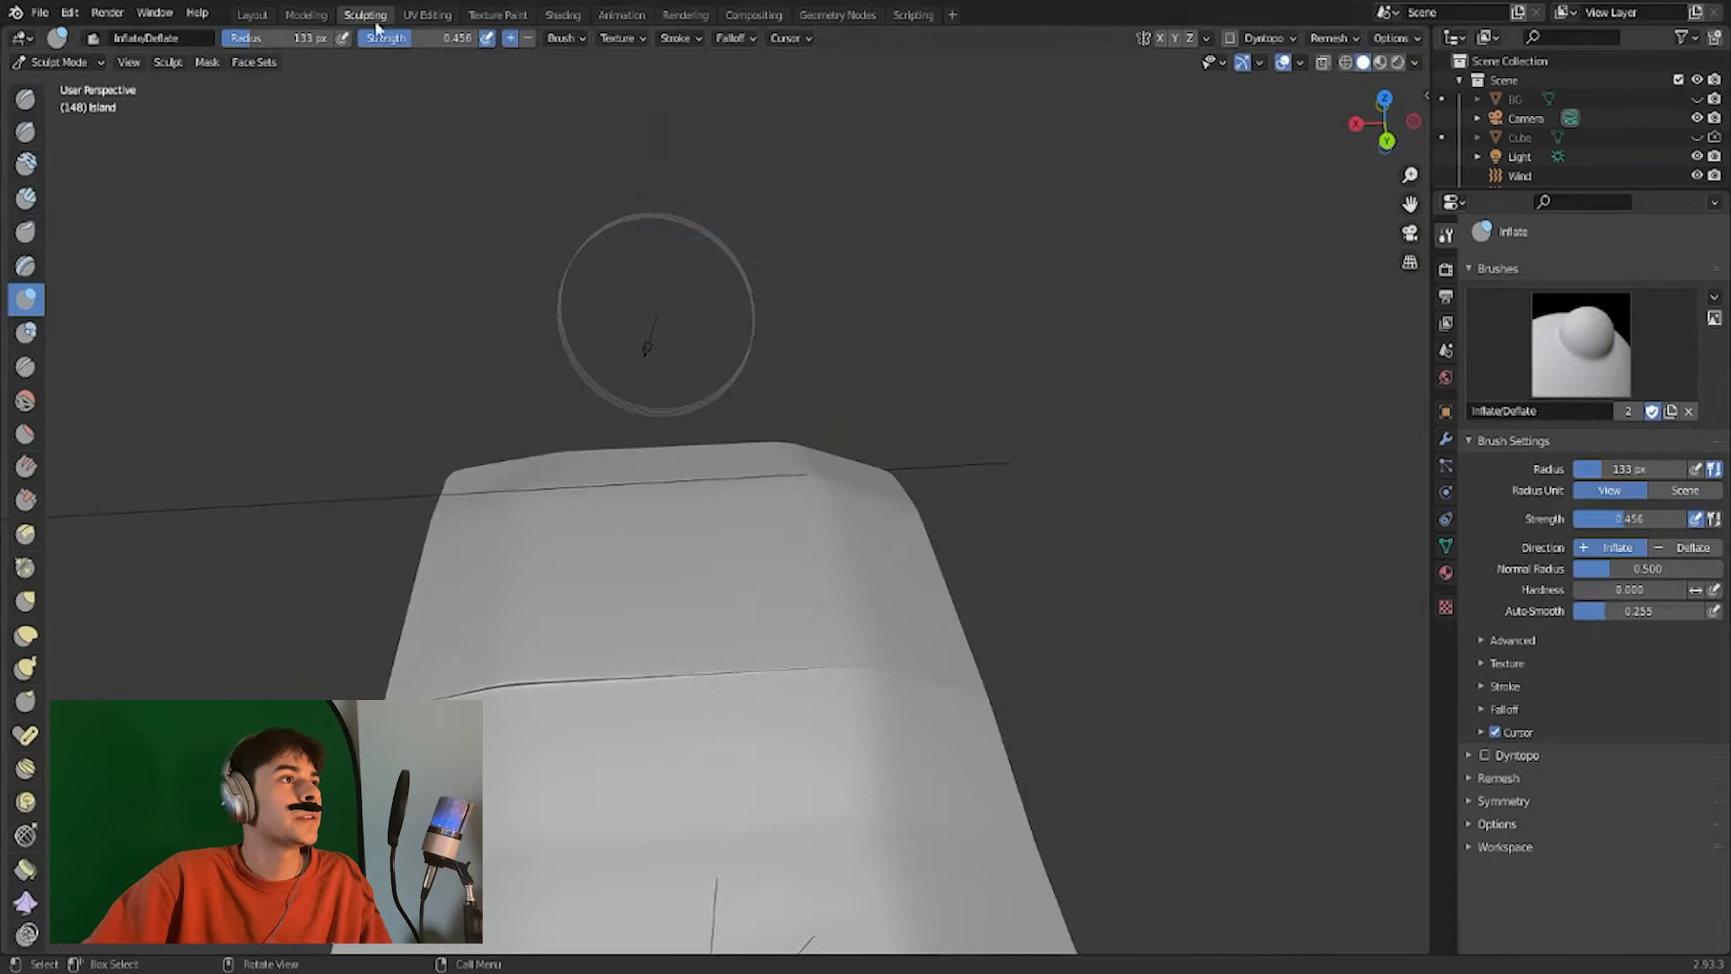
middle_click_drag(647, 346, 720, 550)
left_click(1409, 232)
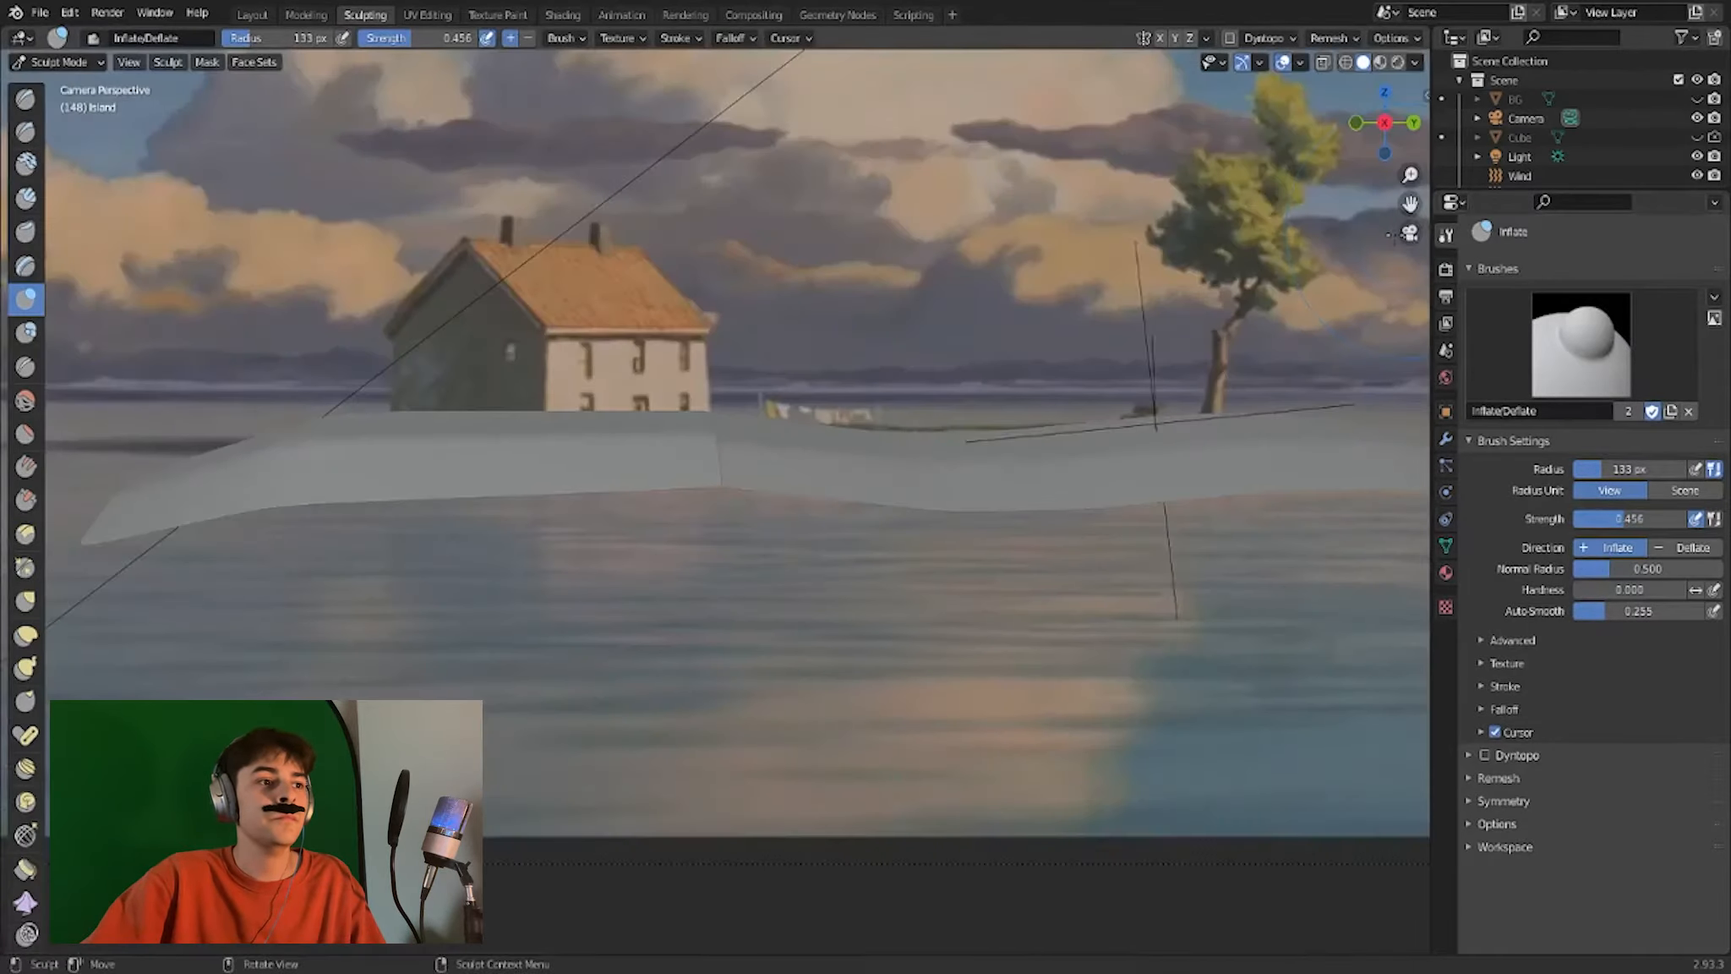
scroll(933, 423, "down", 5)
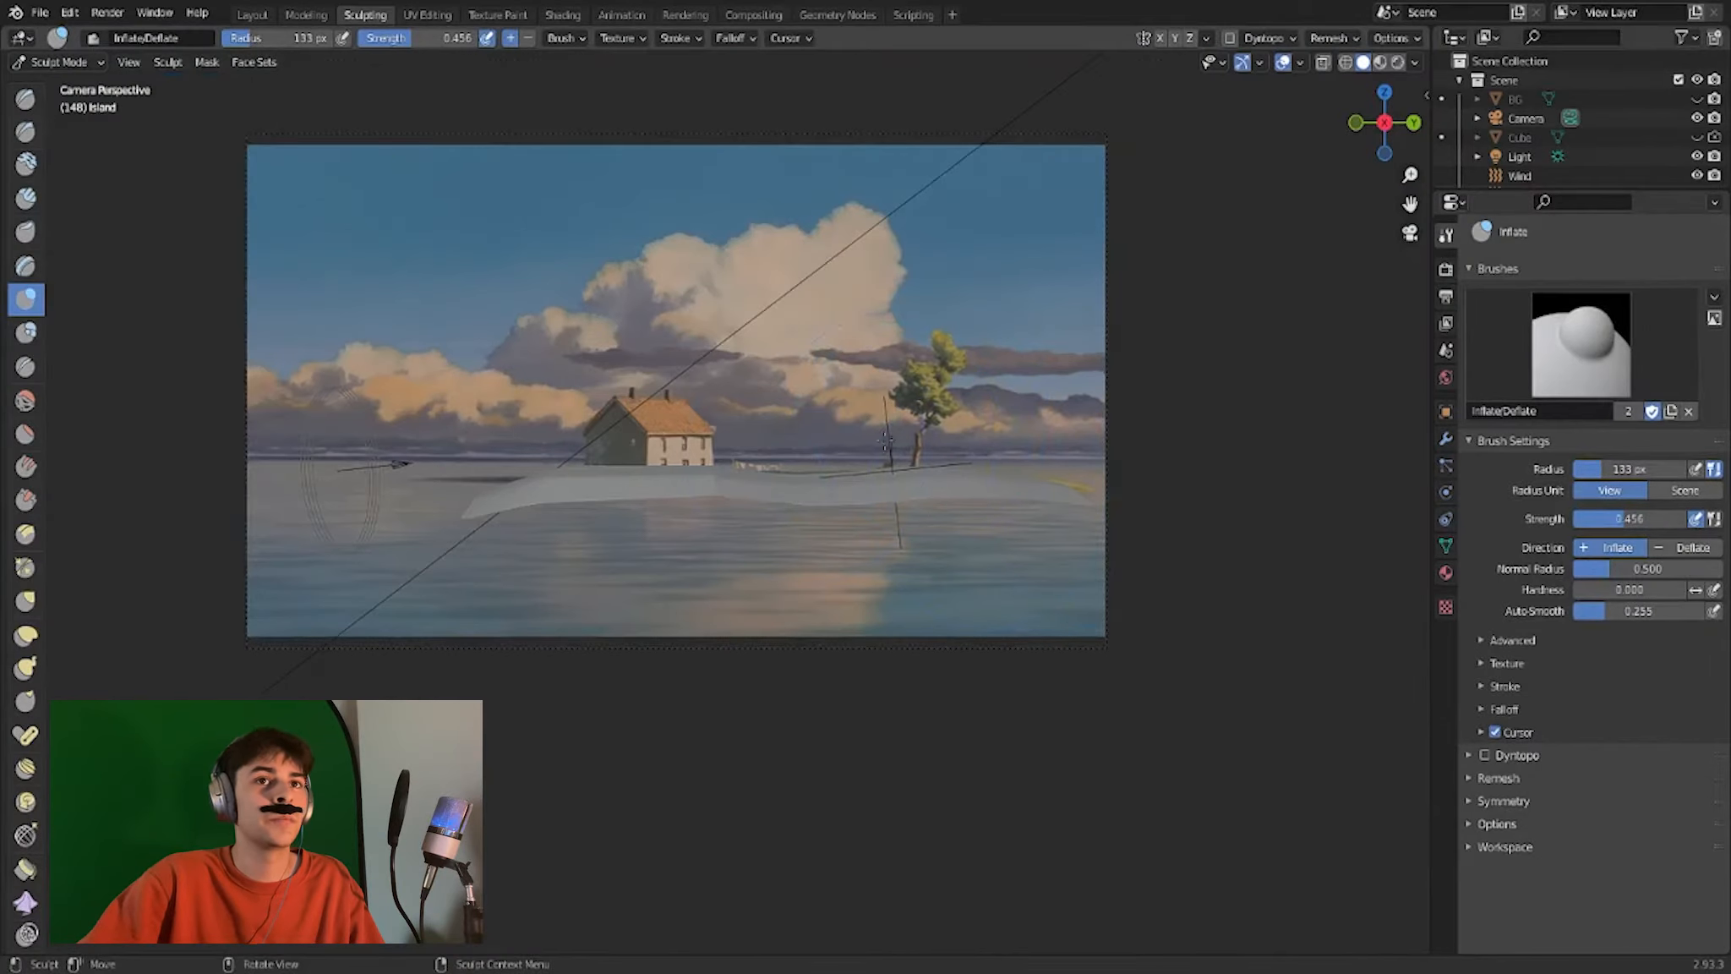
Hide and show the Island again to compare it with the reference painting.
scroll(1530, 120, "down", 4)
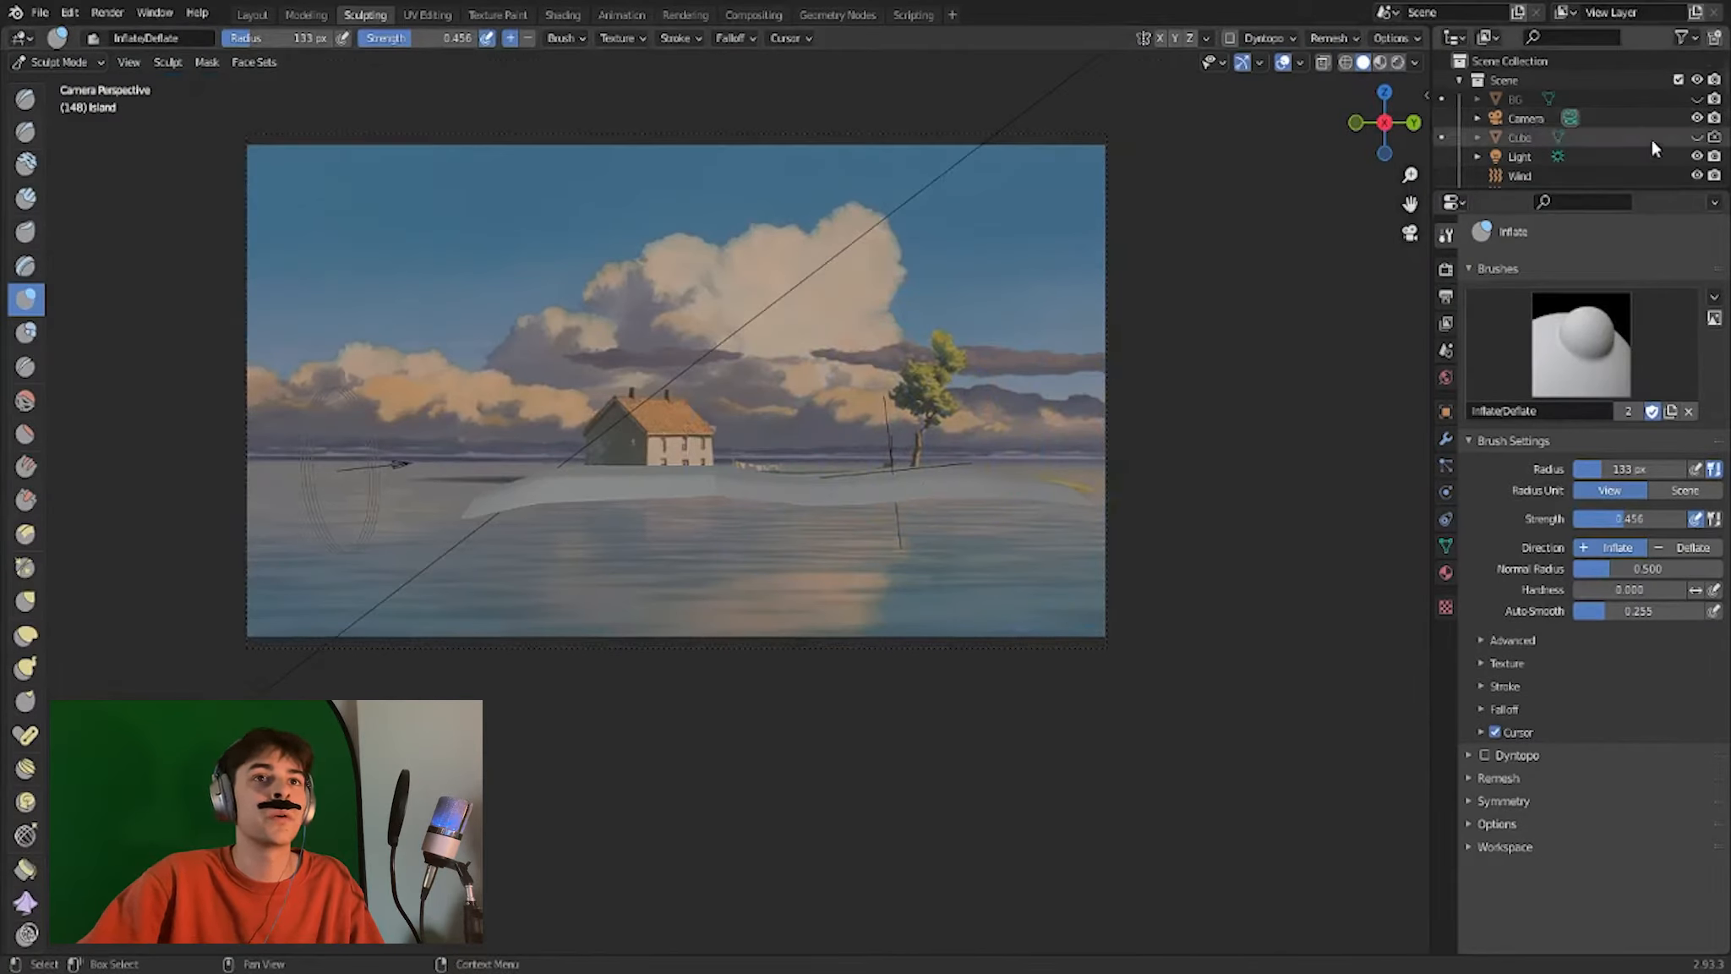
left_click(1697, 175)
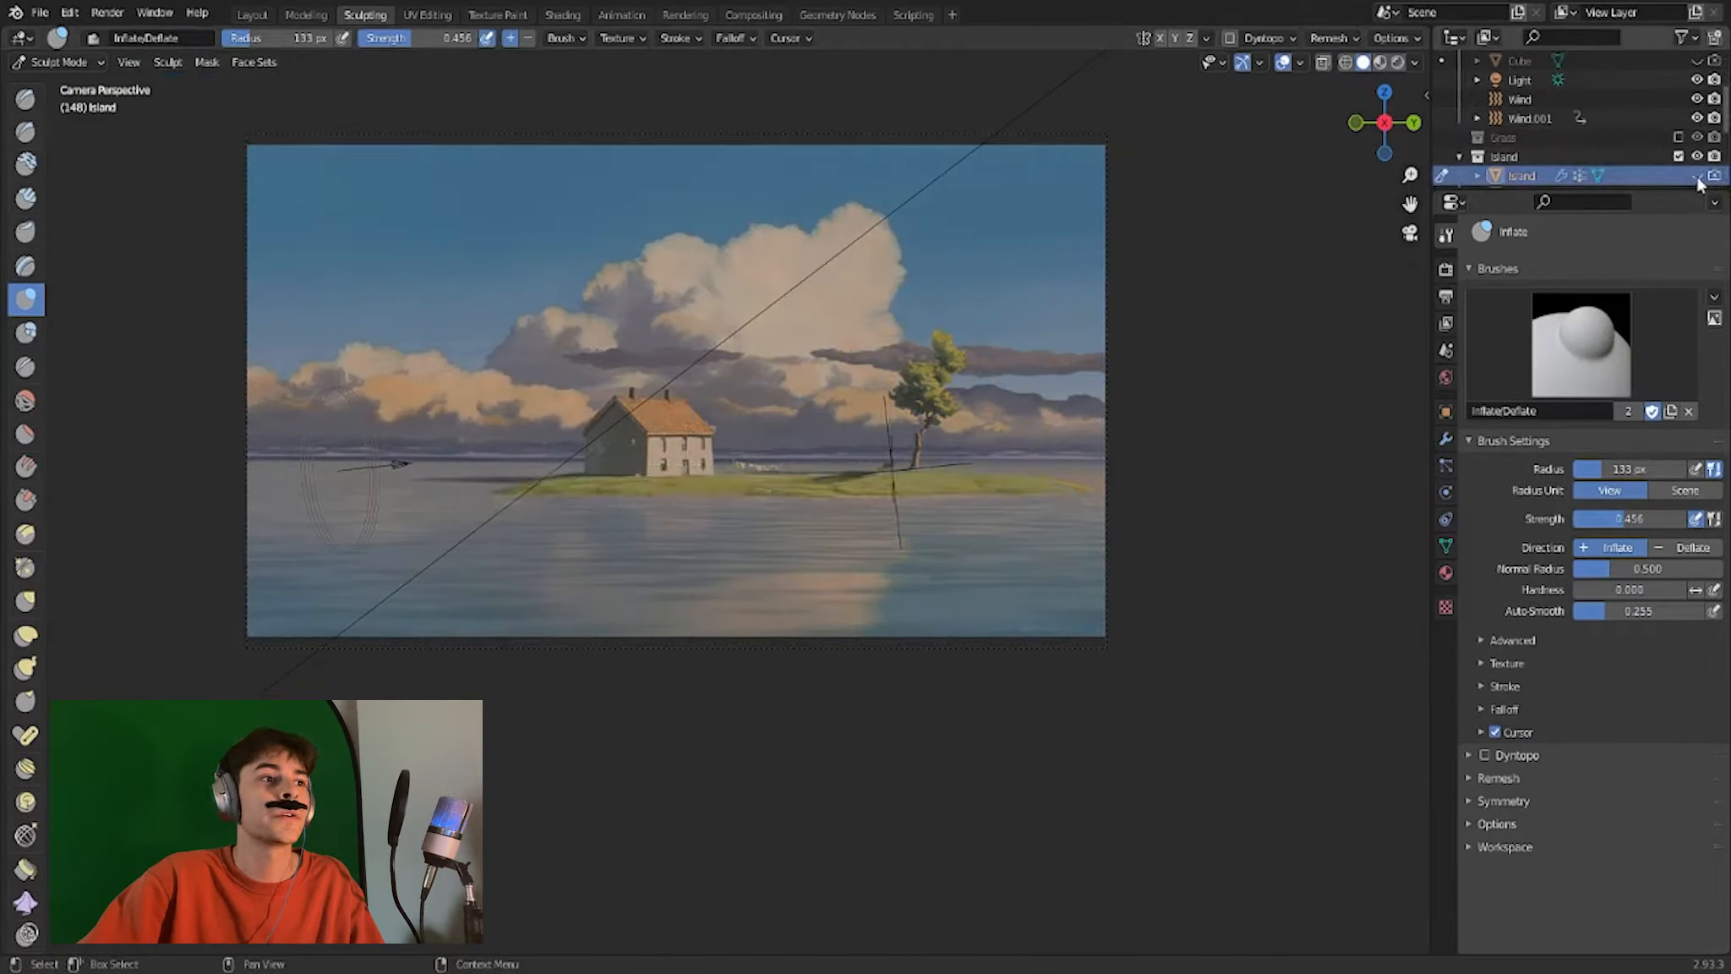
left_click(1697, 175)
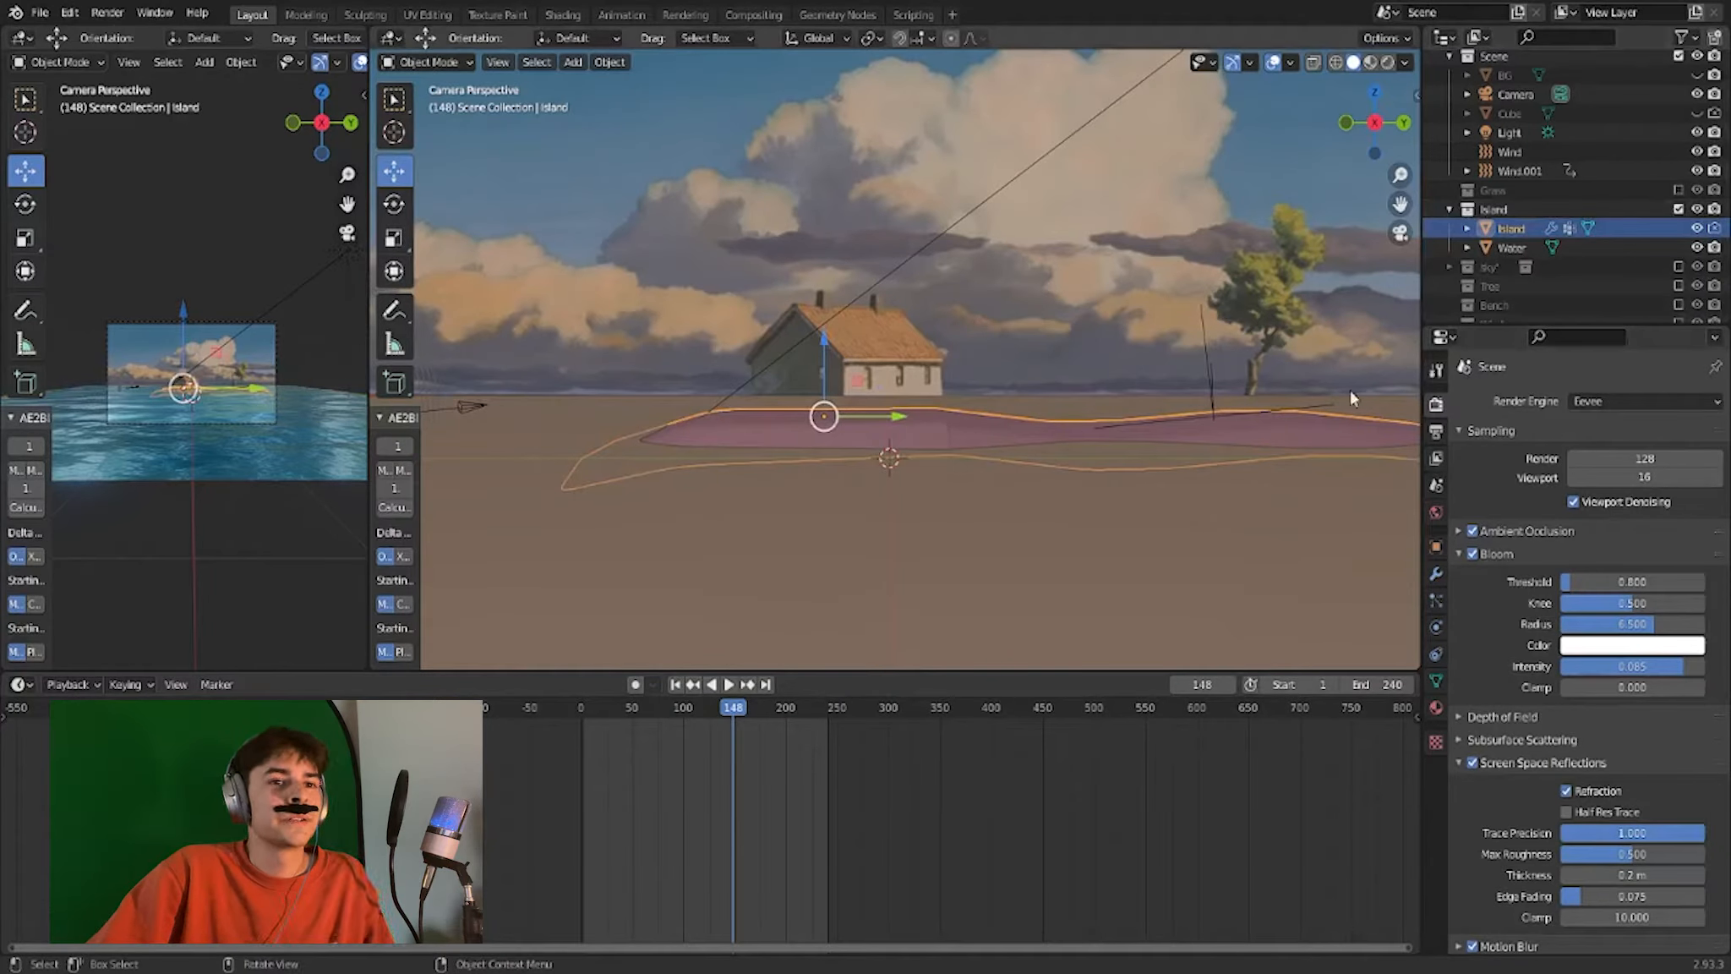
Show the Island's particle settings, play the animation to watch the Wind.001 force field over the grass, and stop playback.
left_click(1436, 599)
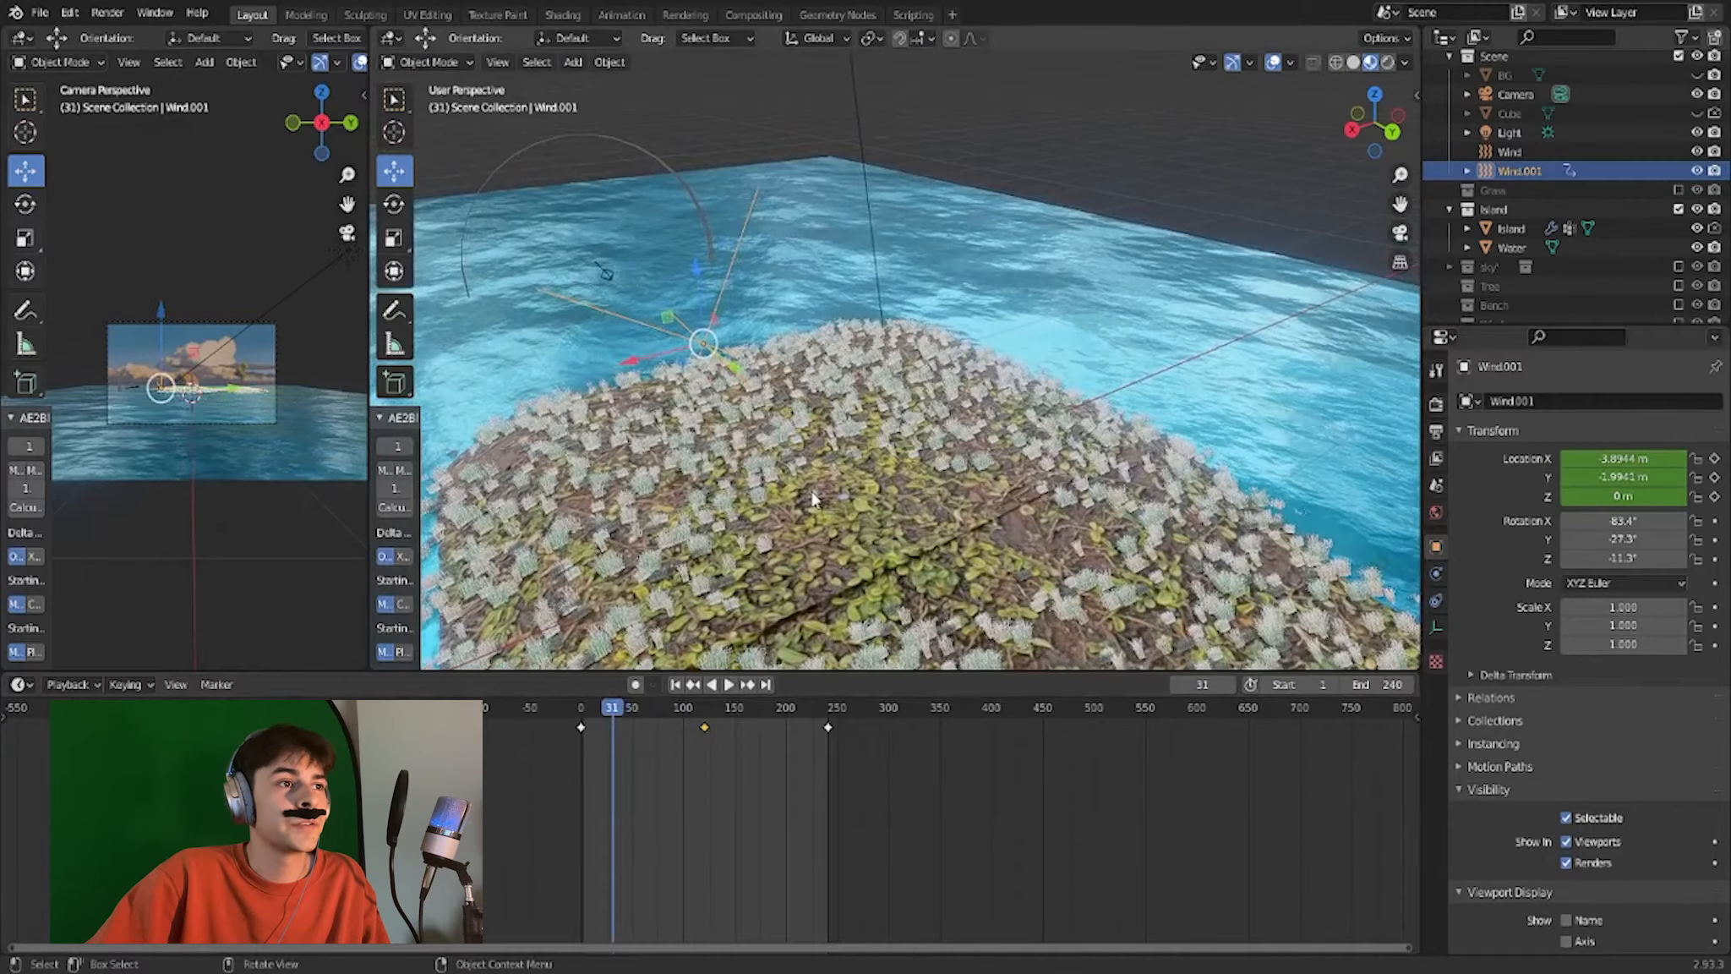
key("space")
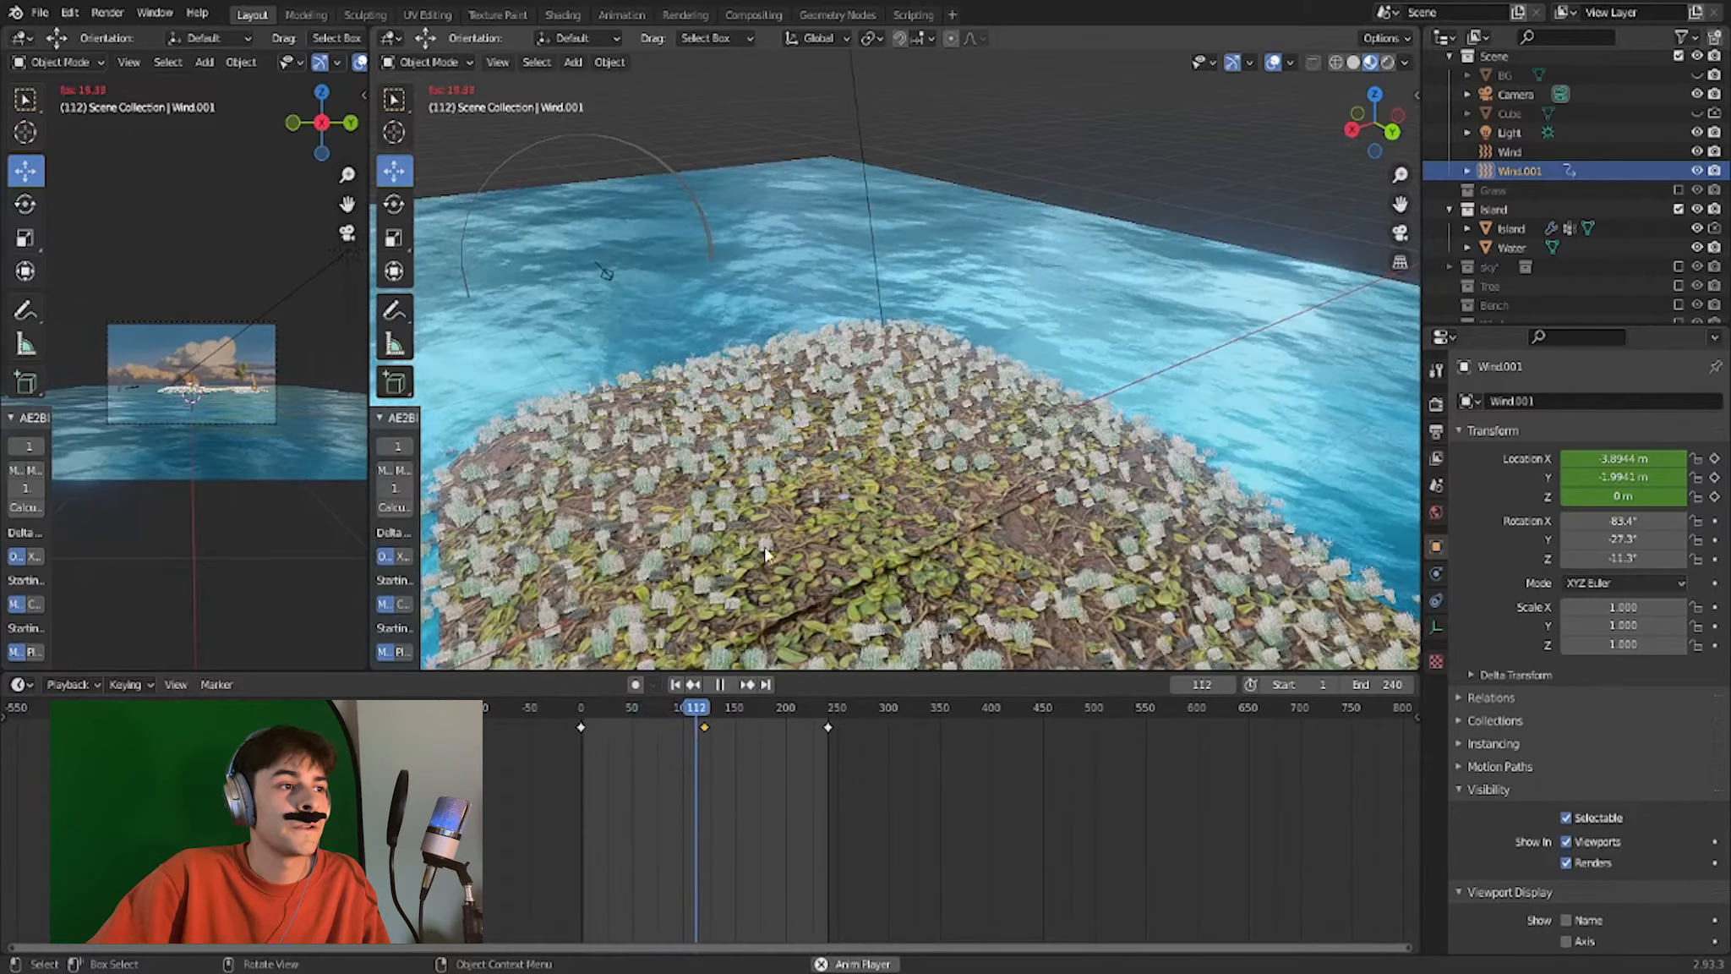
middle_click_drag(704, 411, 763, 390)
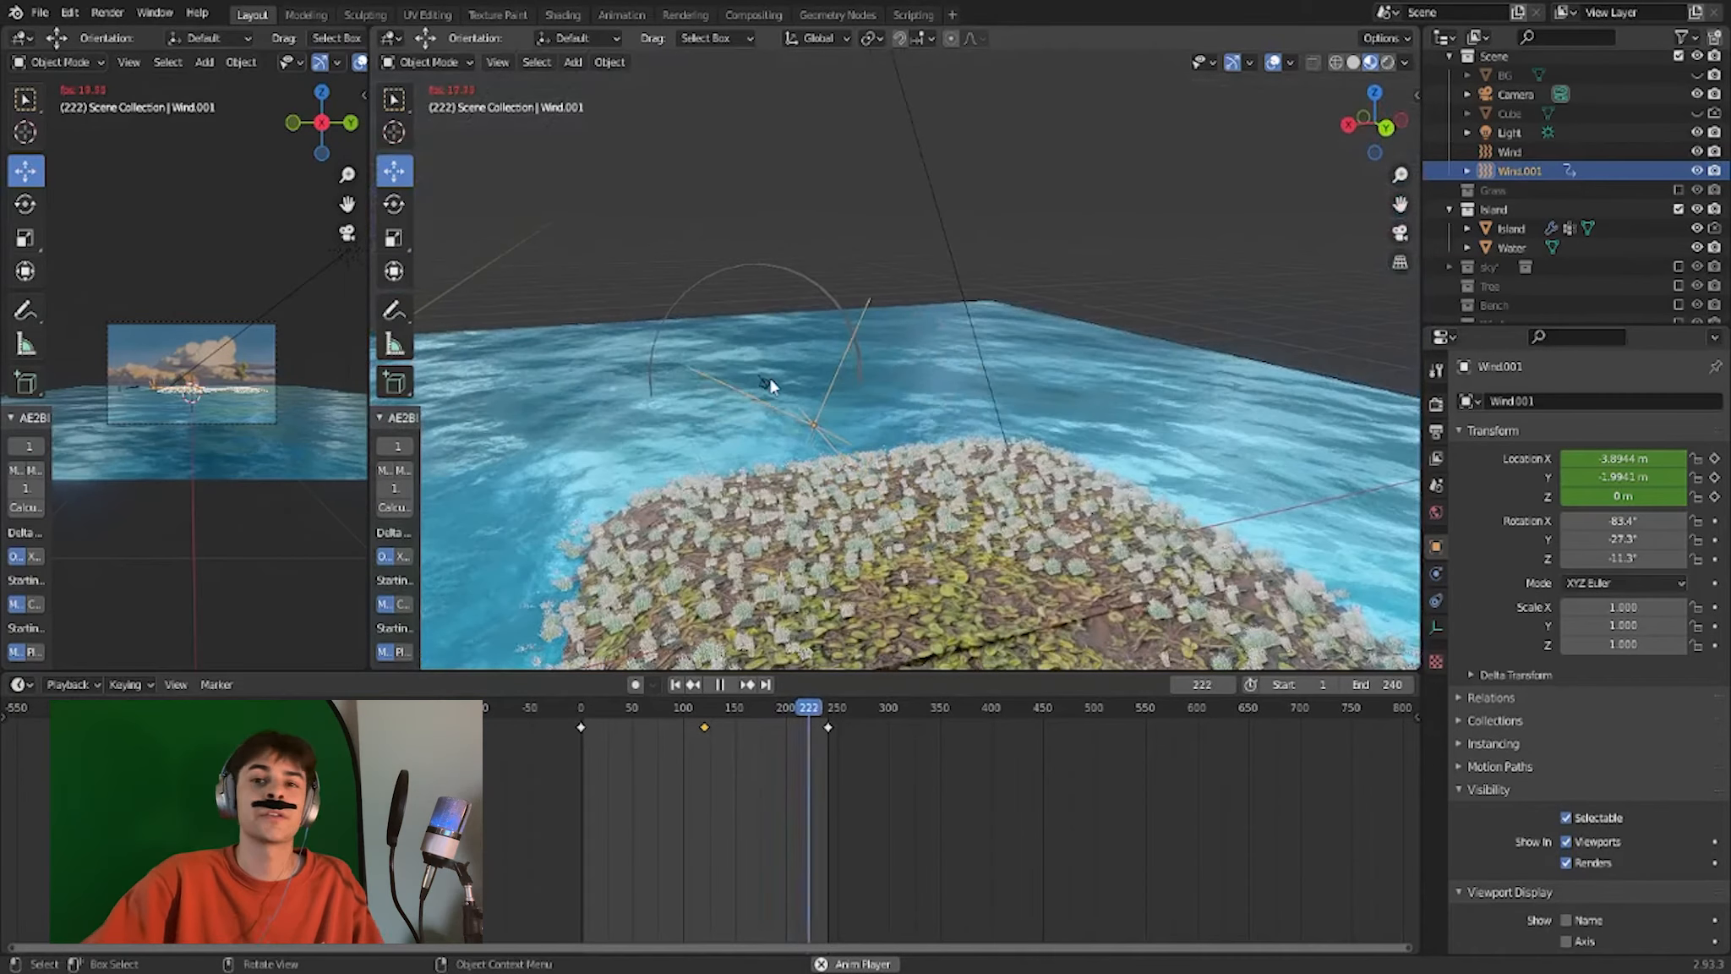
key("space")
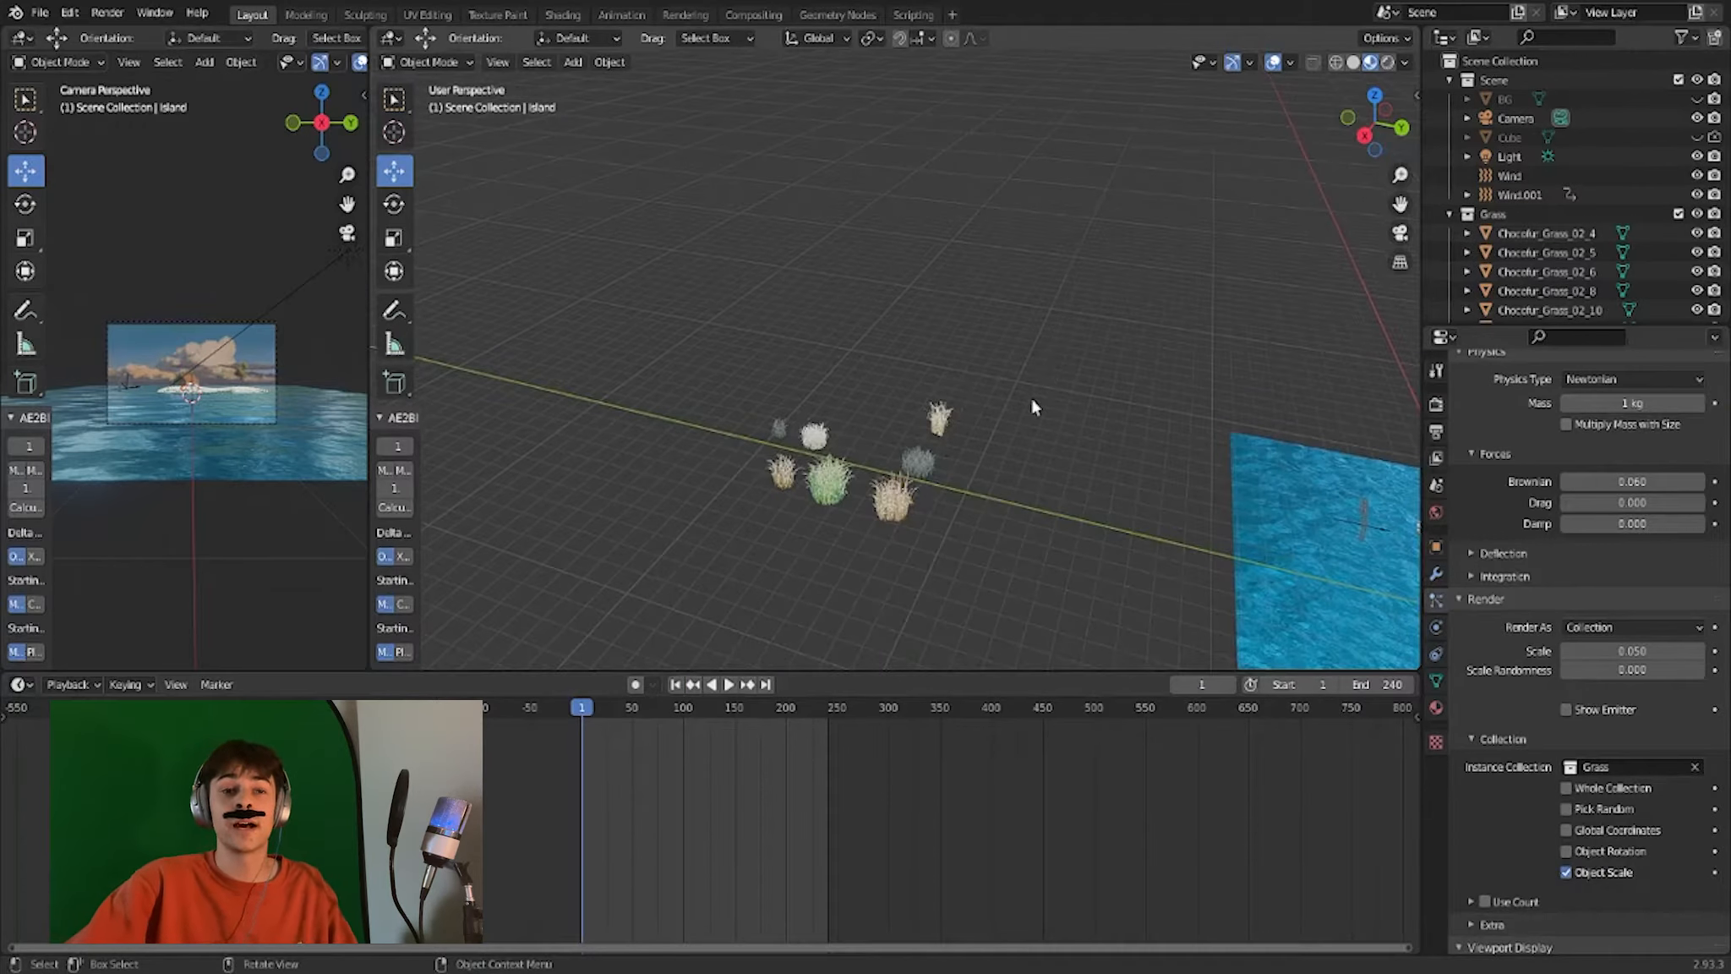
Inspect the source grass clumps and the grass-covered island, and return to the camera view.
scroll(1028, 428, "up", 2)
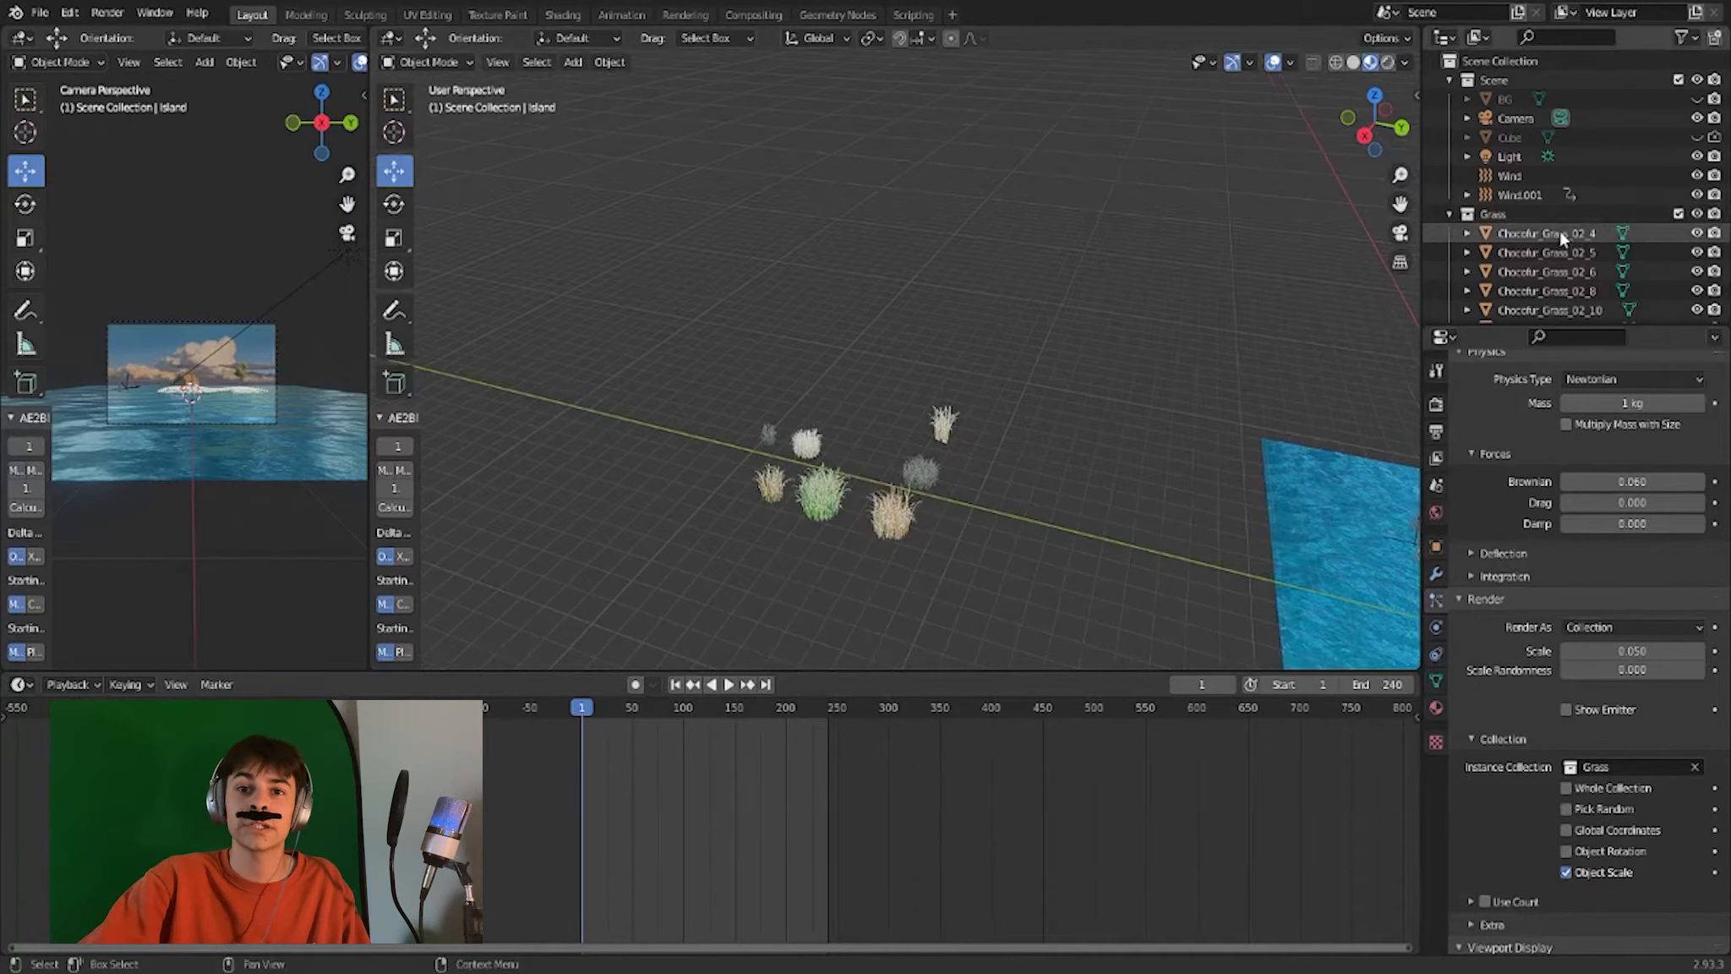
middle_click_drag(1041, 435, 1015, 444)
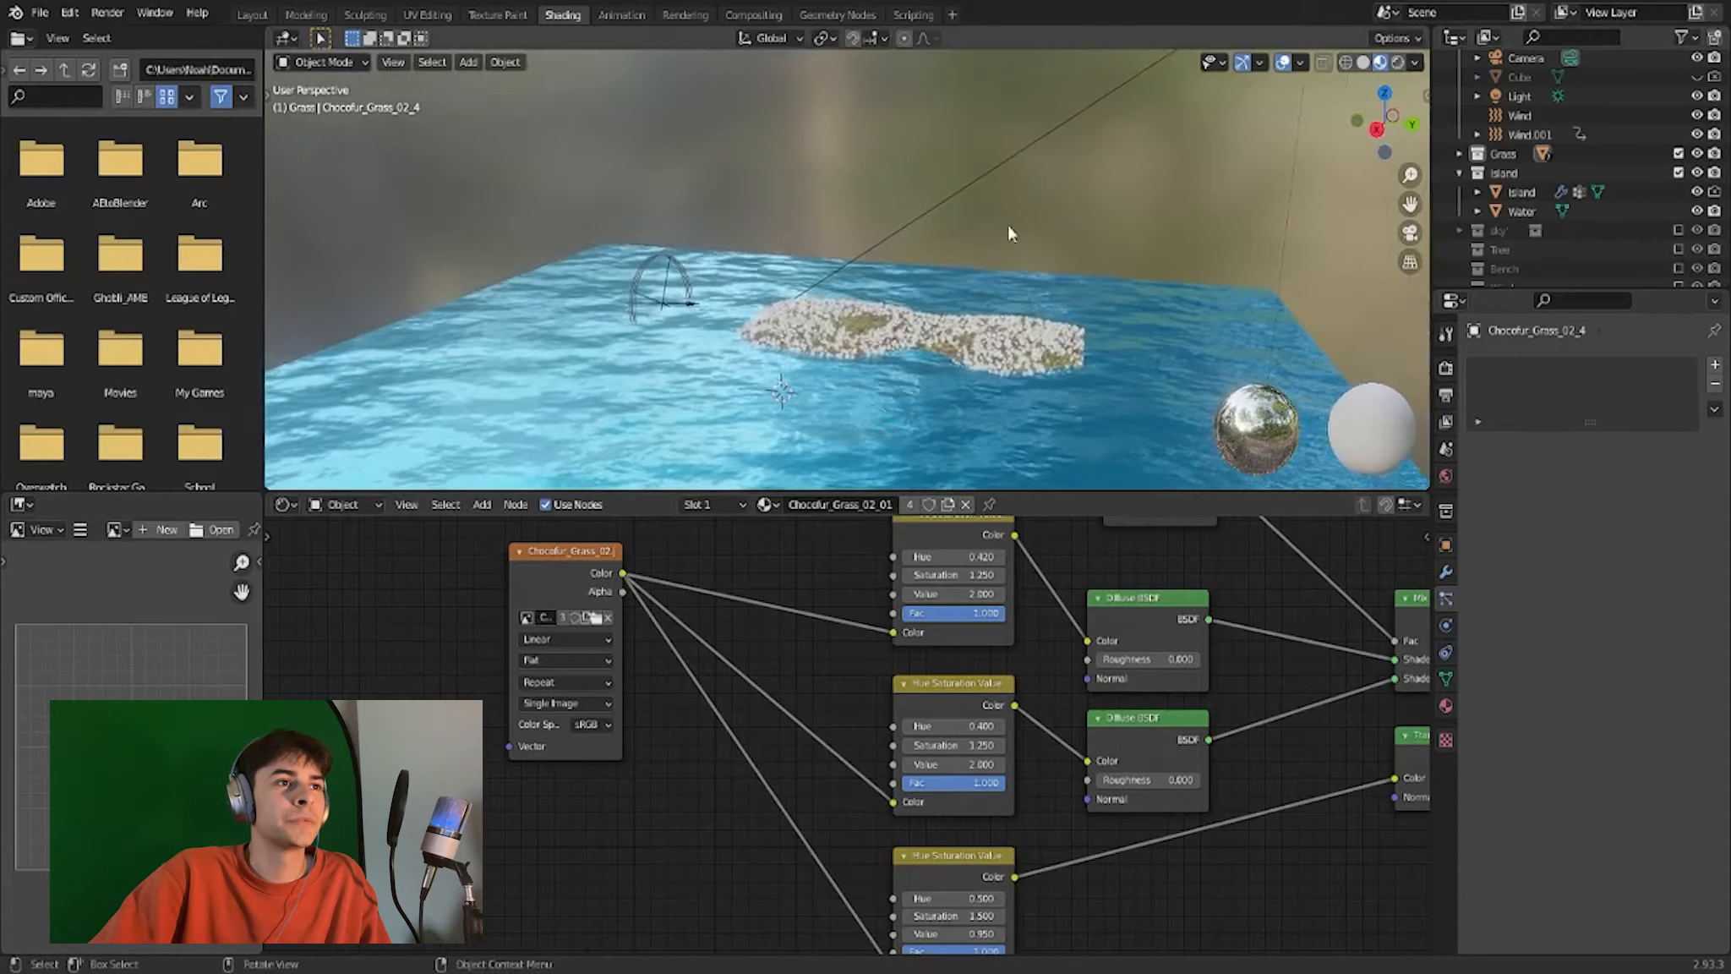
middle_click_drag(1007, 225, 848, 317)
left_click(1410, 232)
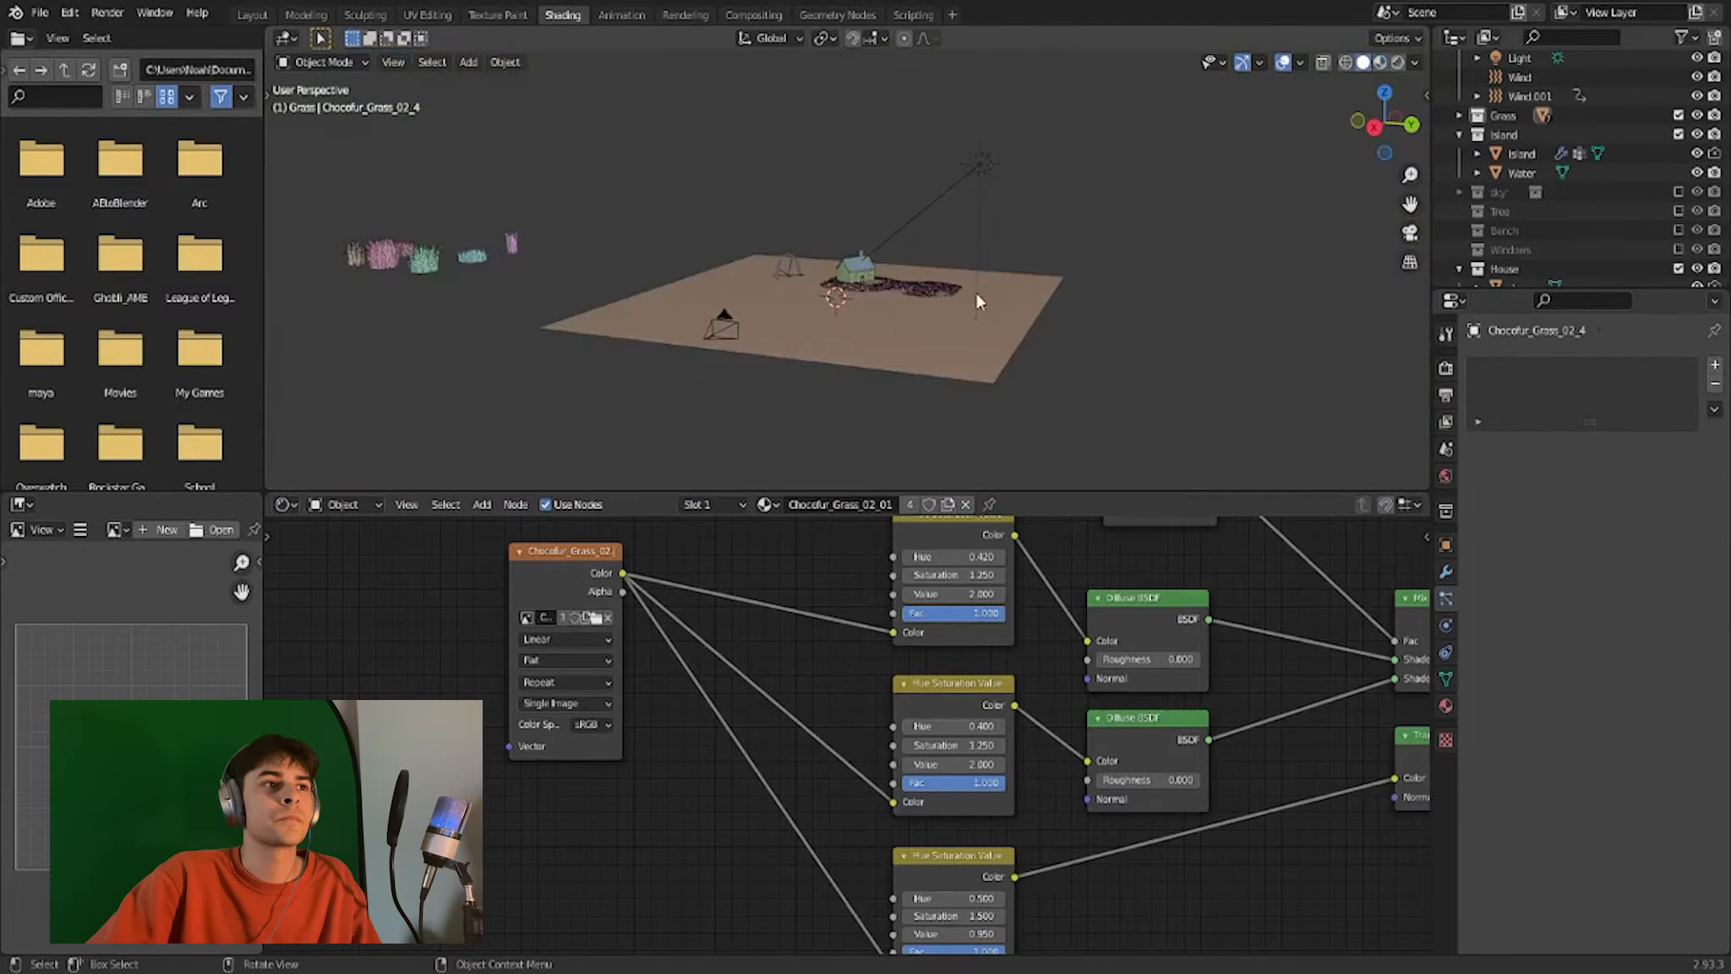
Add a plane mesh at the 3D cursor.
middle_click_drag(975, 293, 747, 373)
scroll(806, 350, "down", 5)
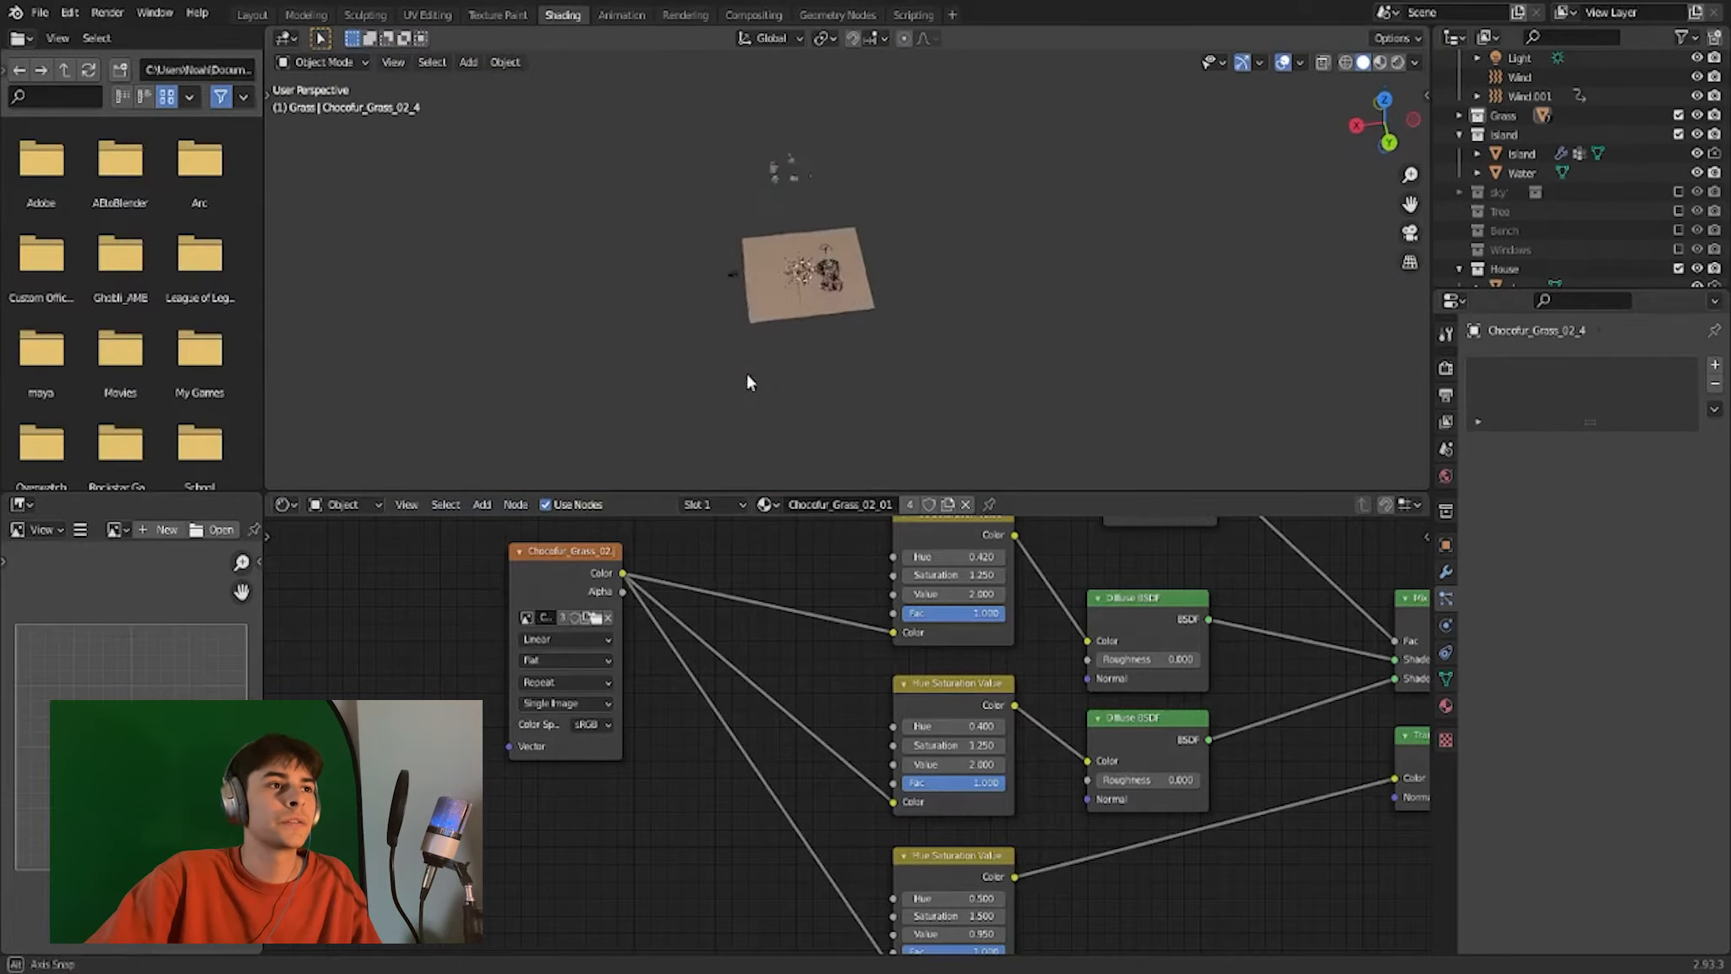
scroll(924, 300, "up", 6)
scroll(954, 296, "down", 2)
middle_click_drag(953, 296, 1003, 245)
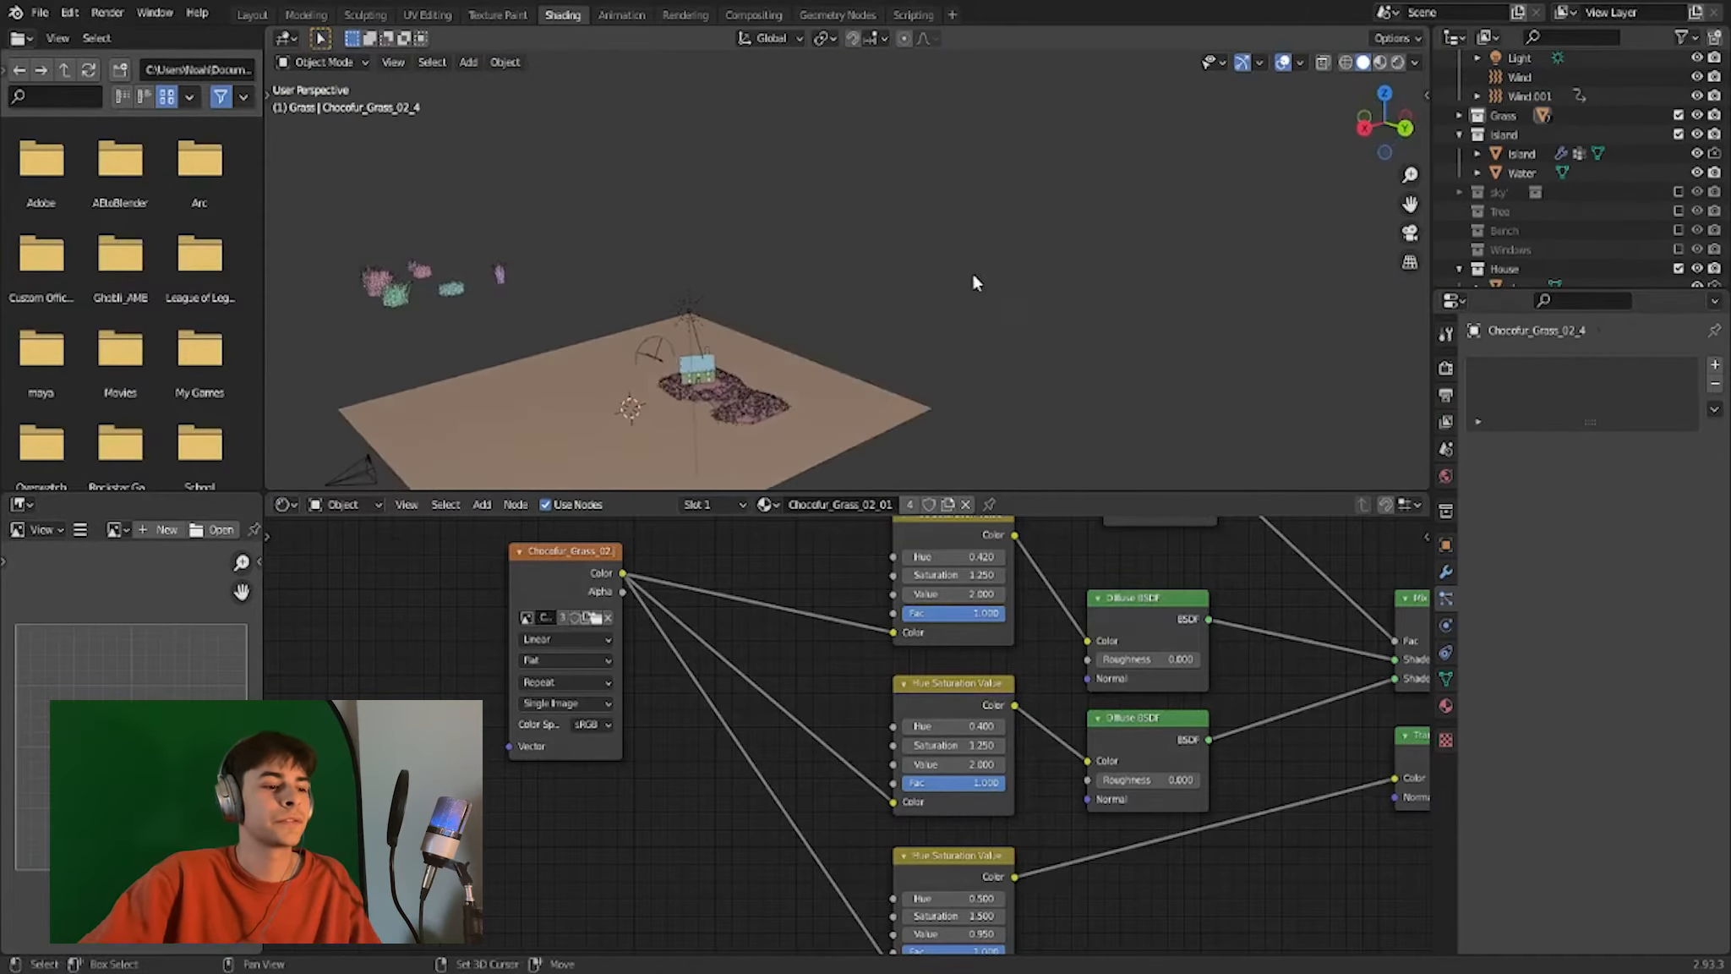
key("shift+a")
mouse_move(972, 279)
left_click(1097, 279)
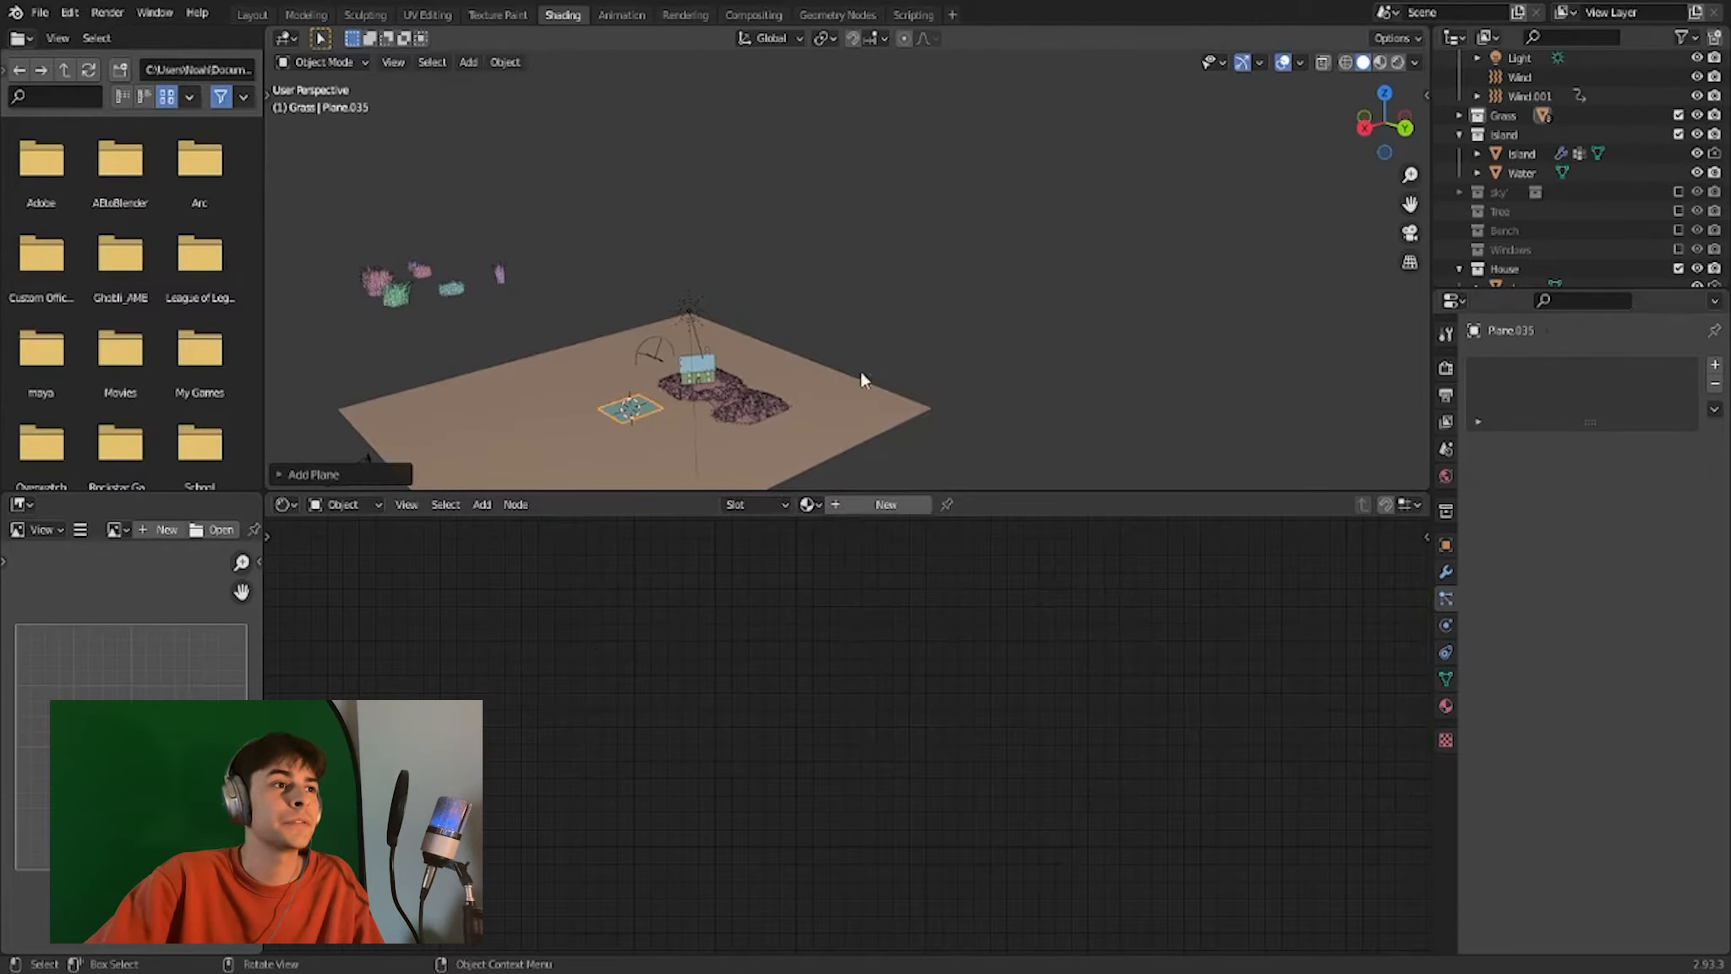
Show the scene in the Layout workspace with solid shading and move the plane behind the island to about X -18.08 m.
left_click(252, 14)
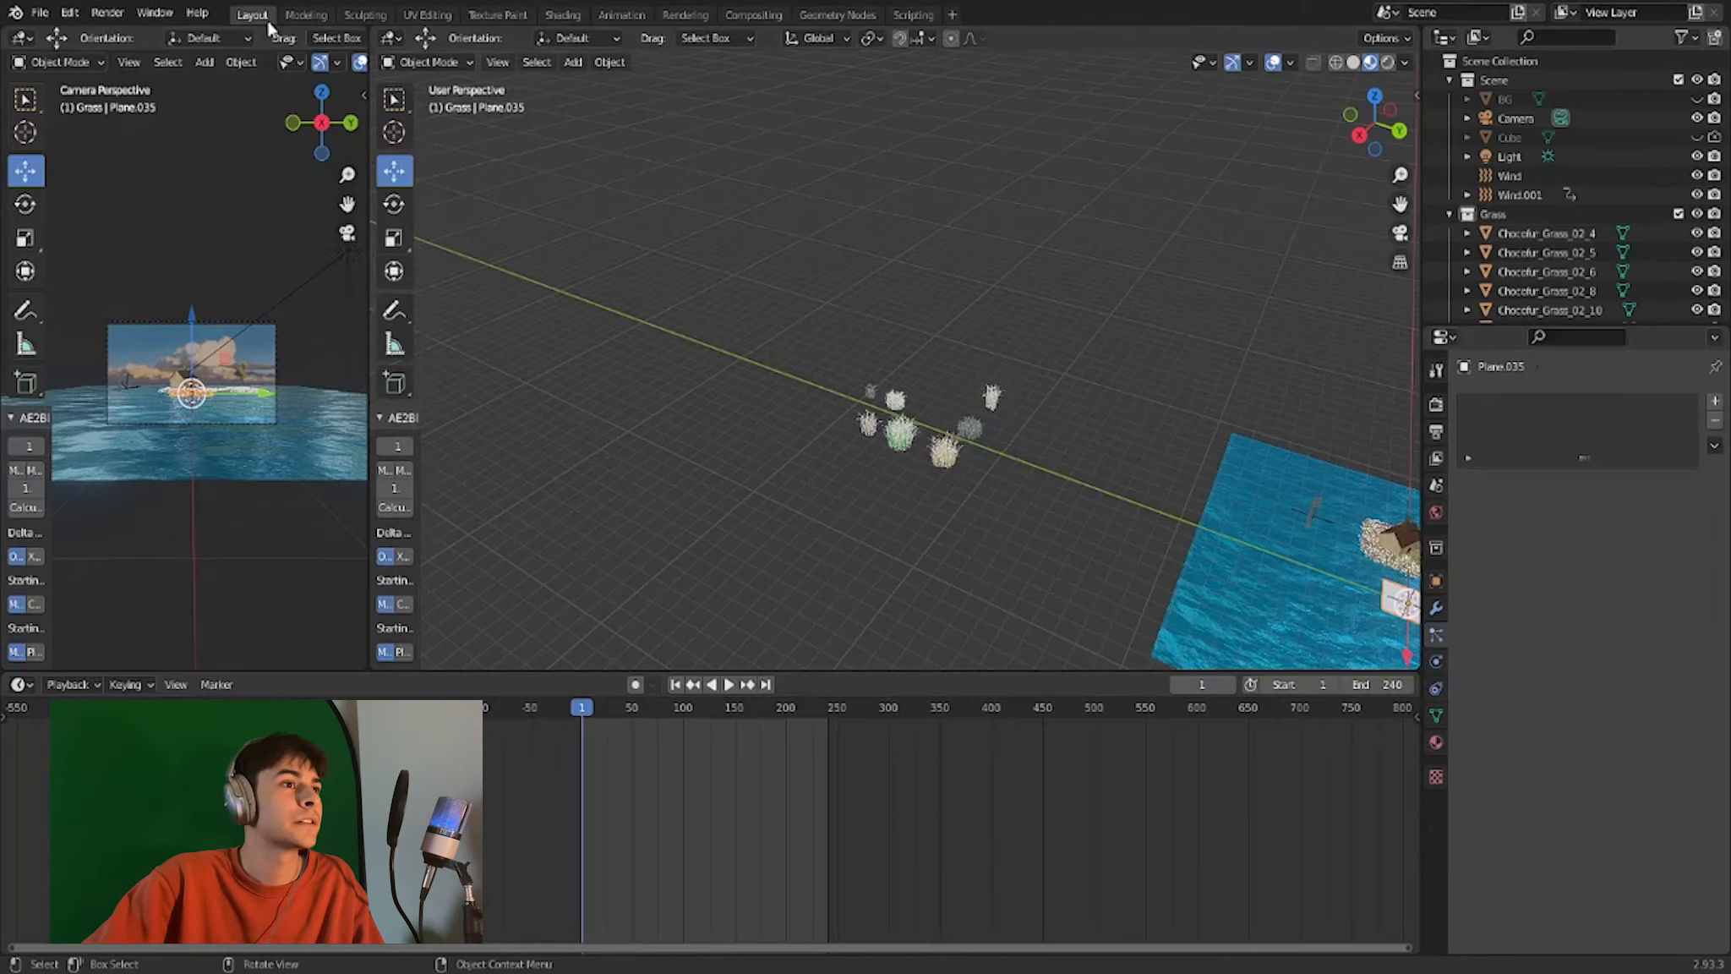
left_click(1353, 64)
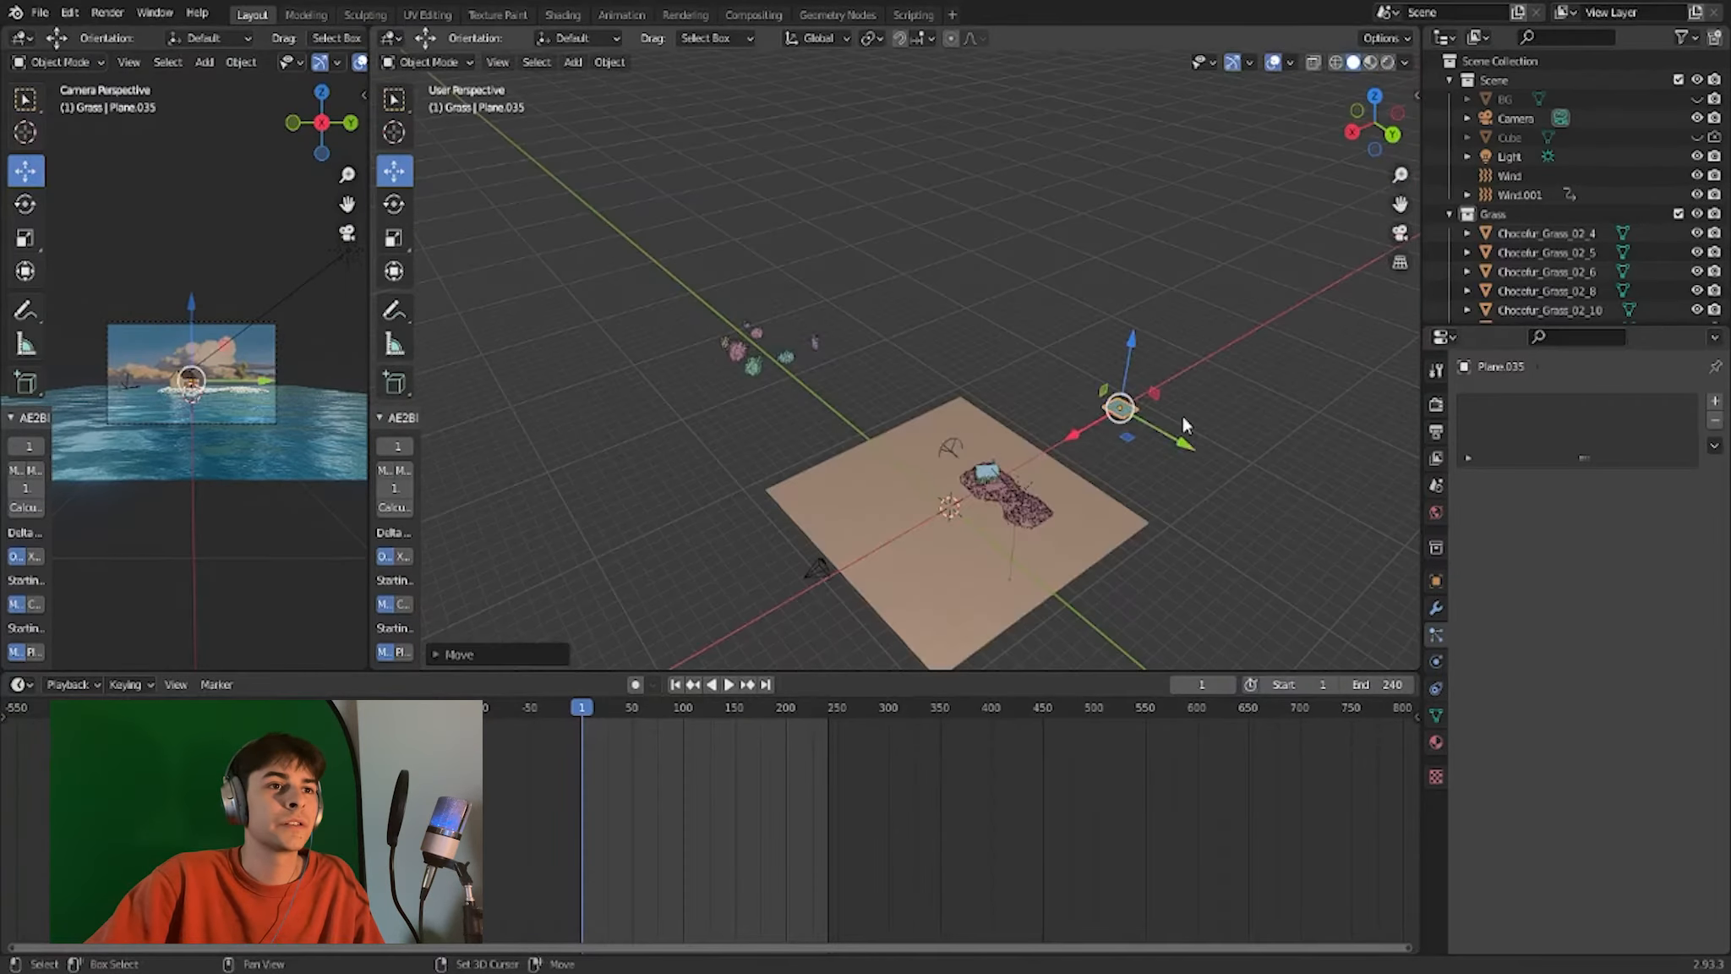
middle_click_drag(1182, 417, 828, 519, "shift")
scroll(828, 518, "up", 3)
scroll(909, 475, "up", 1)
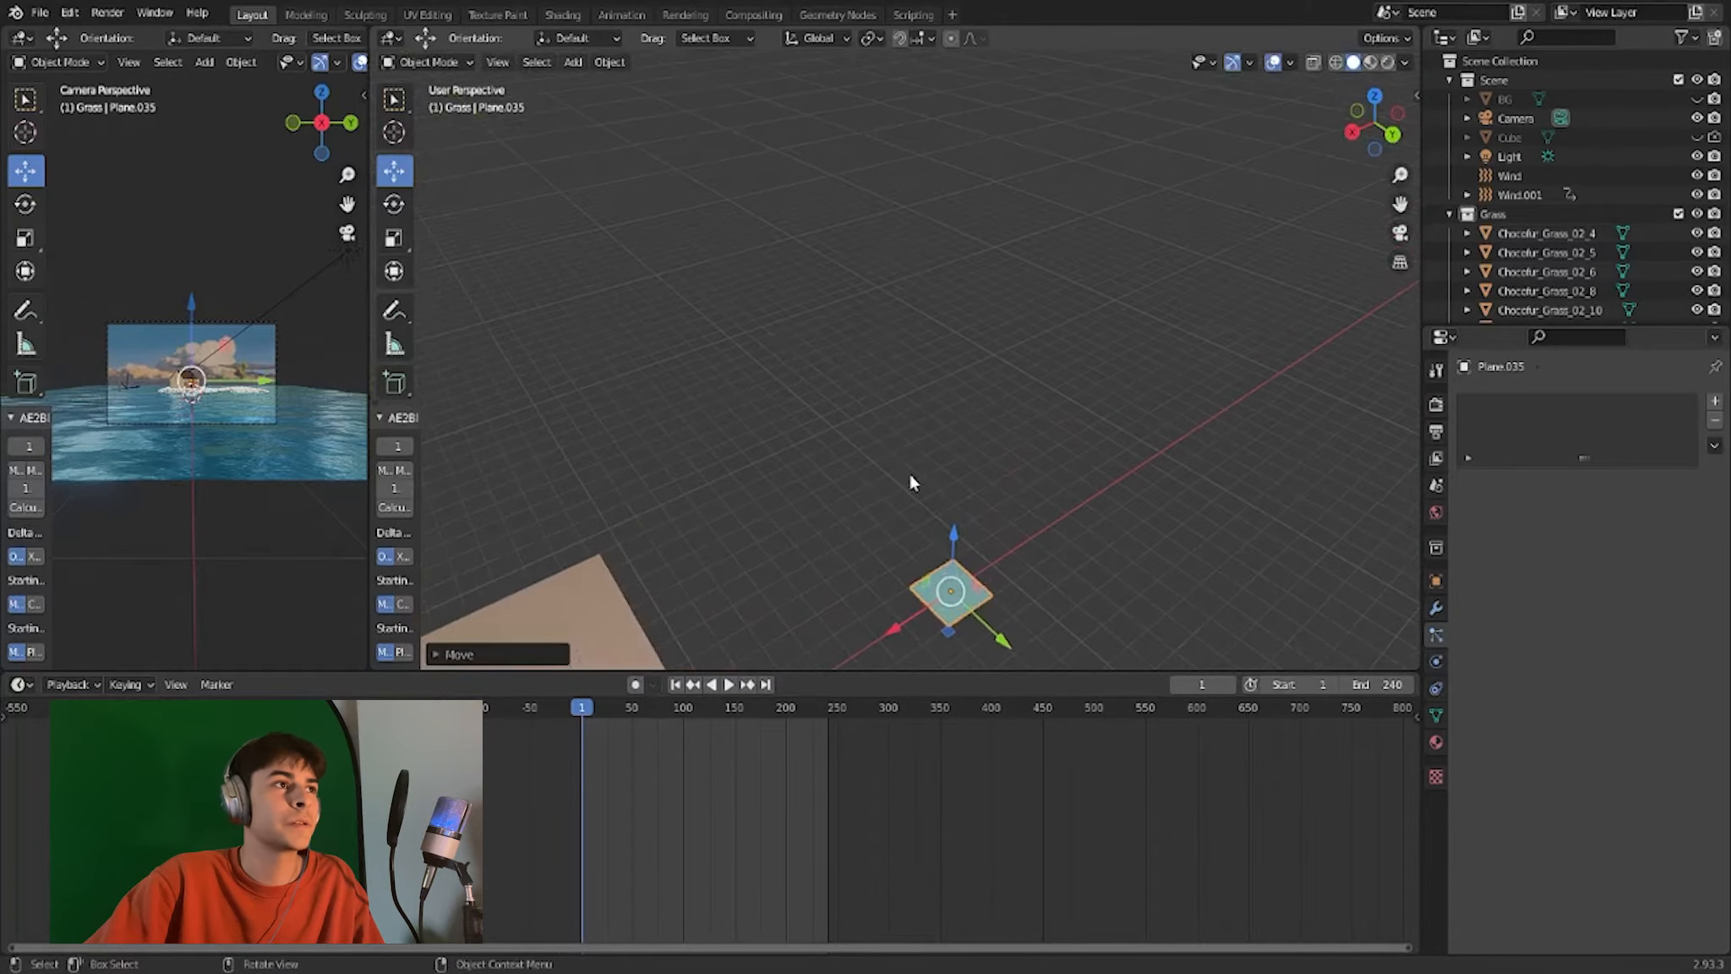
middle_click_drag(910, 475, 875, 413, "shift")
Stand the plane upright with rotation 90°, 0°, 90° and scale it up to about 8.96.
left_click(396, 205)
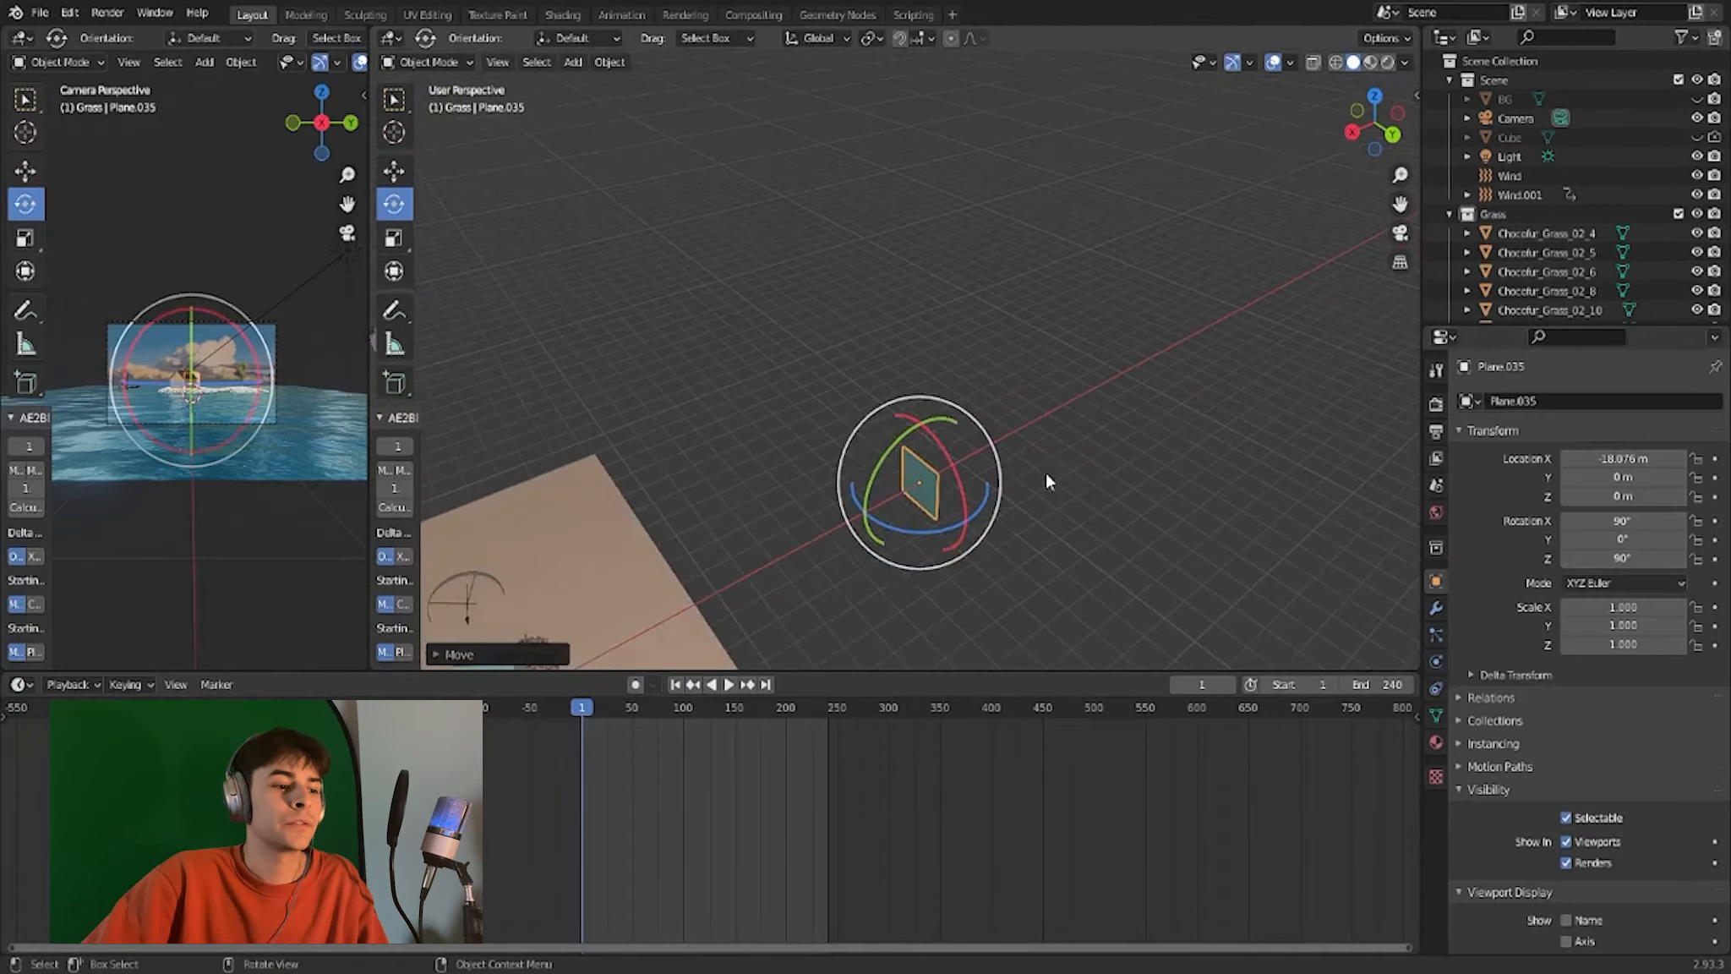
key("s")
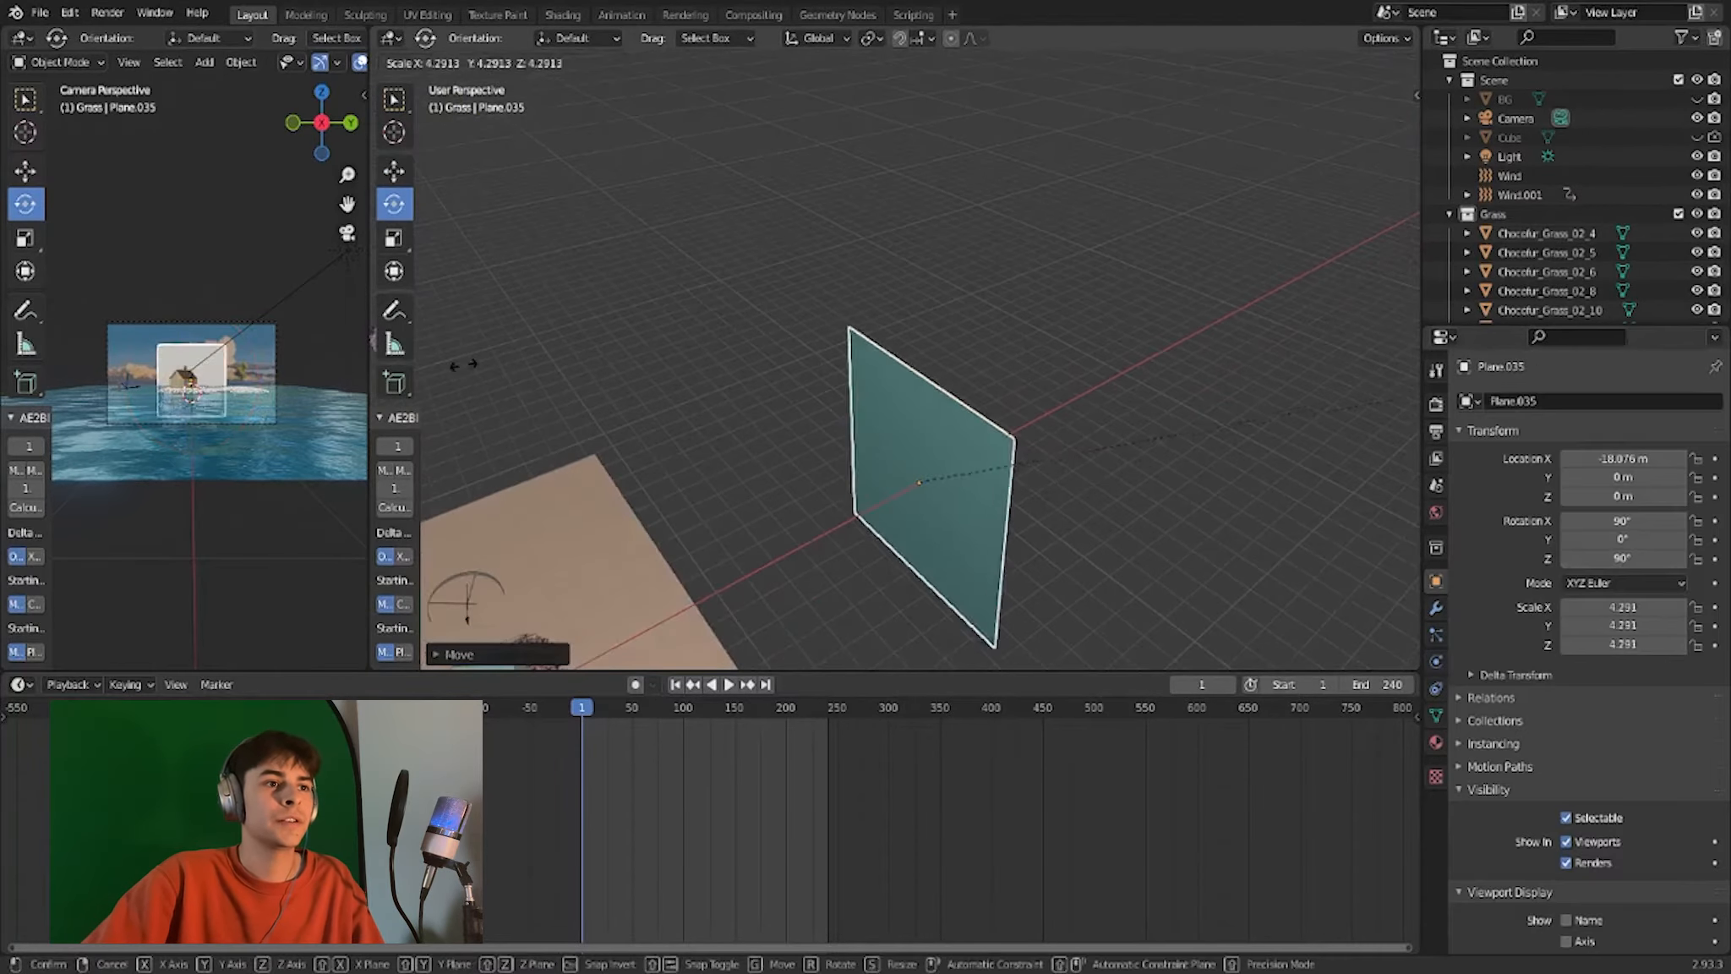
left_click(943, 245)
Add a vertical loop cut down the plane's middle and raise its top vertex to form a gable peak.
middle_click_drag(820, 338, 431, 260)
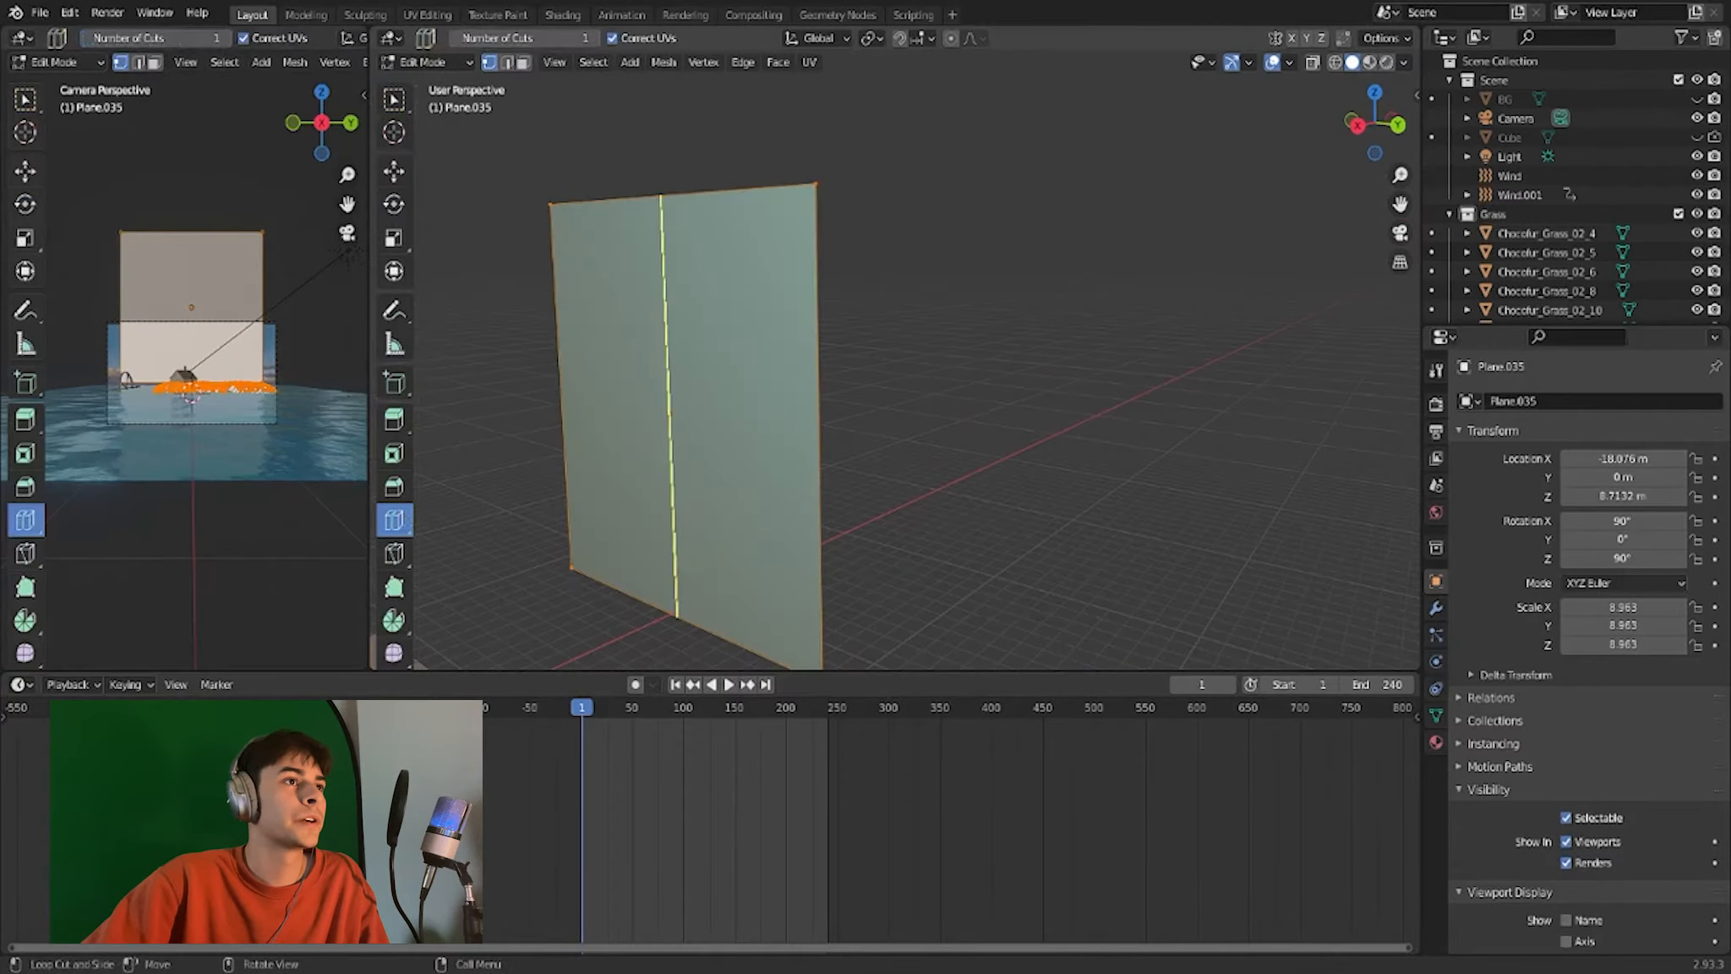
left_click(667, 192)
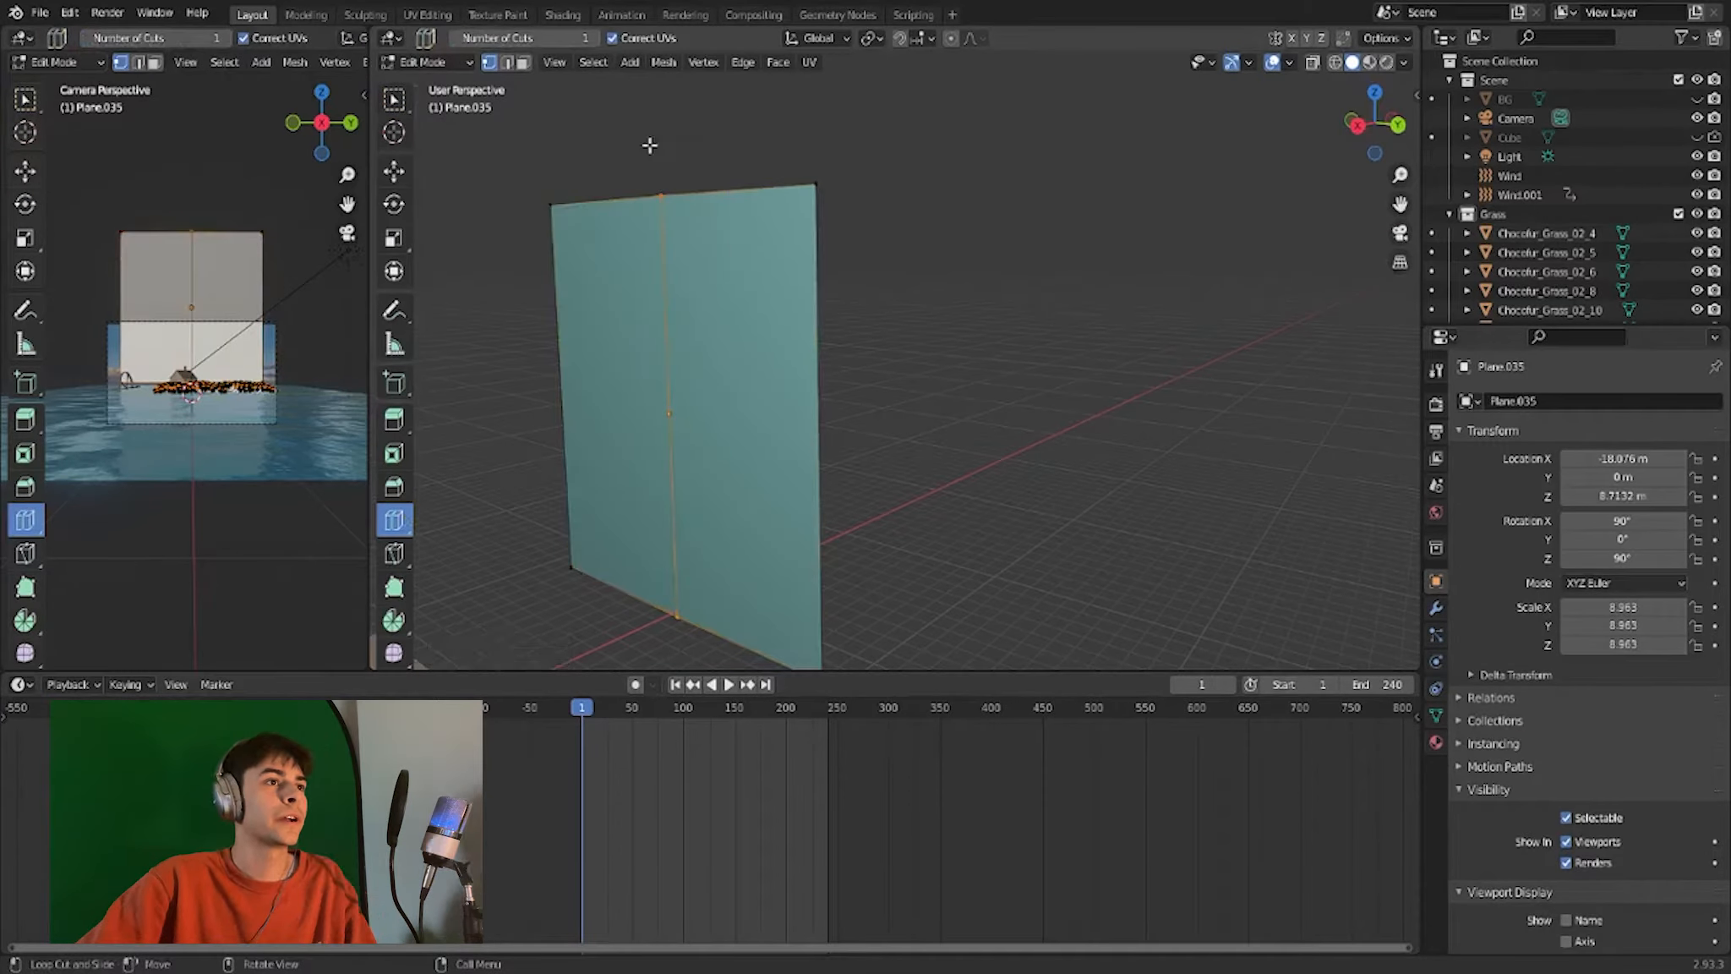
key("shift+space")
key("g")
left_click(661, 196)
middle_click_drag(756, 267, 890, 238)
left_click_drag(630, 120, 634, 19)
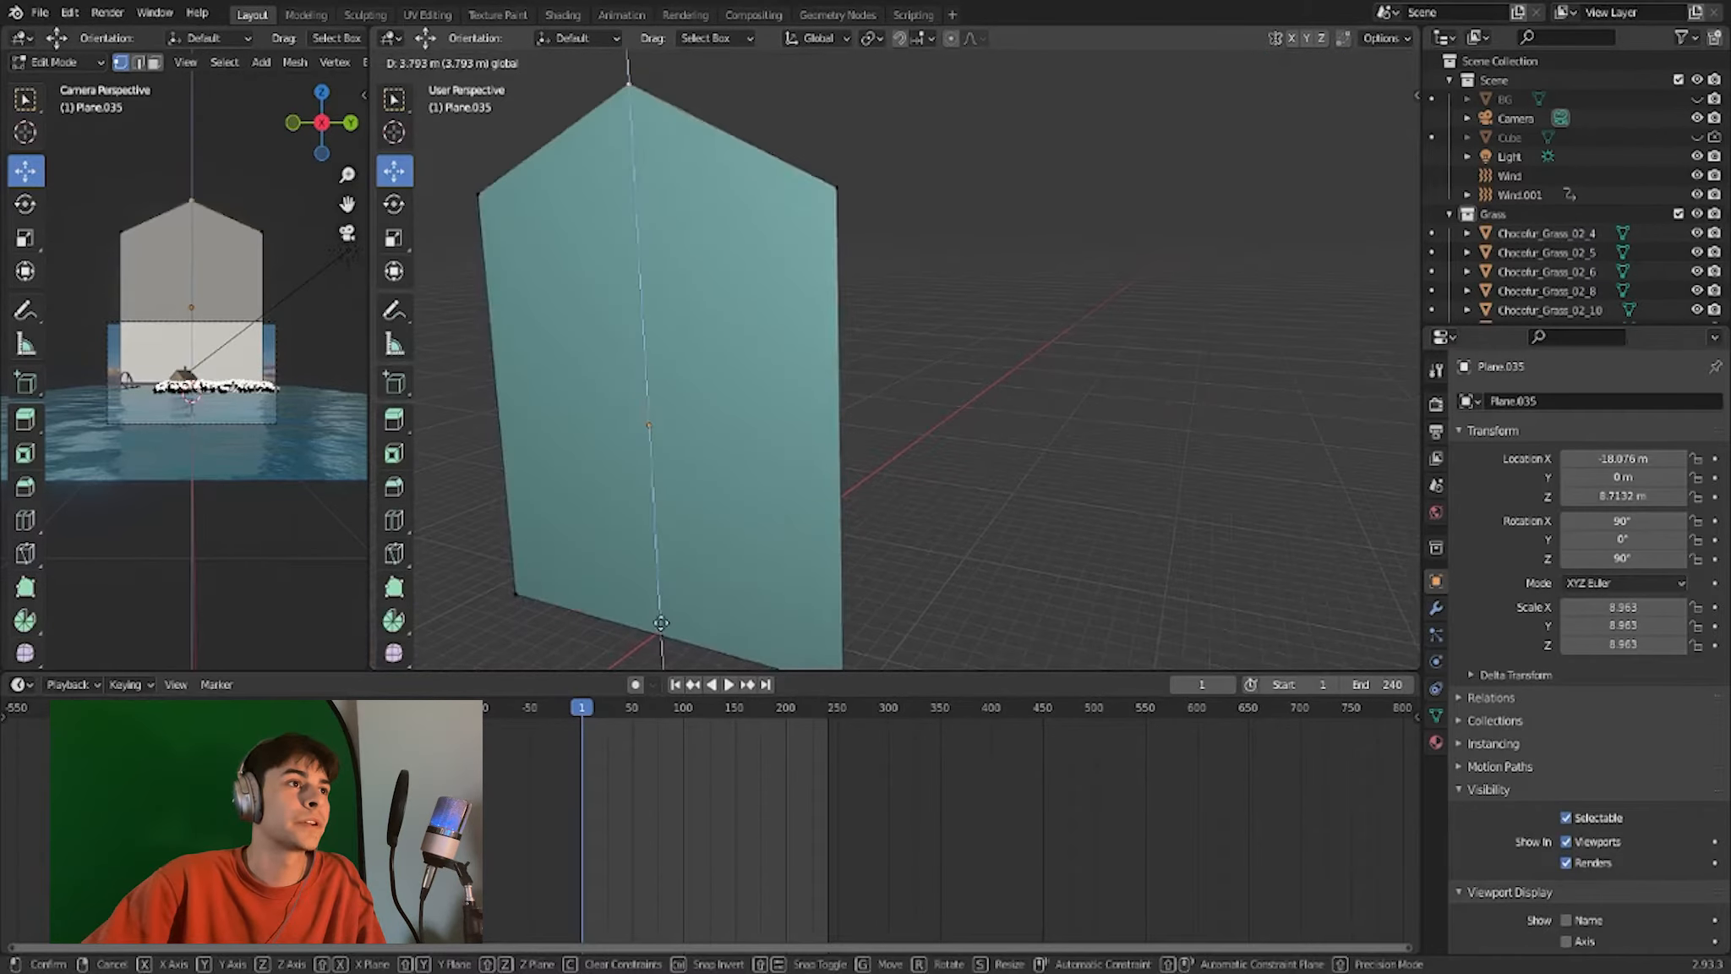
left_click_drag(634, 19, 633, 4)
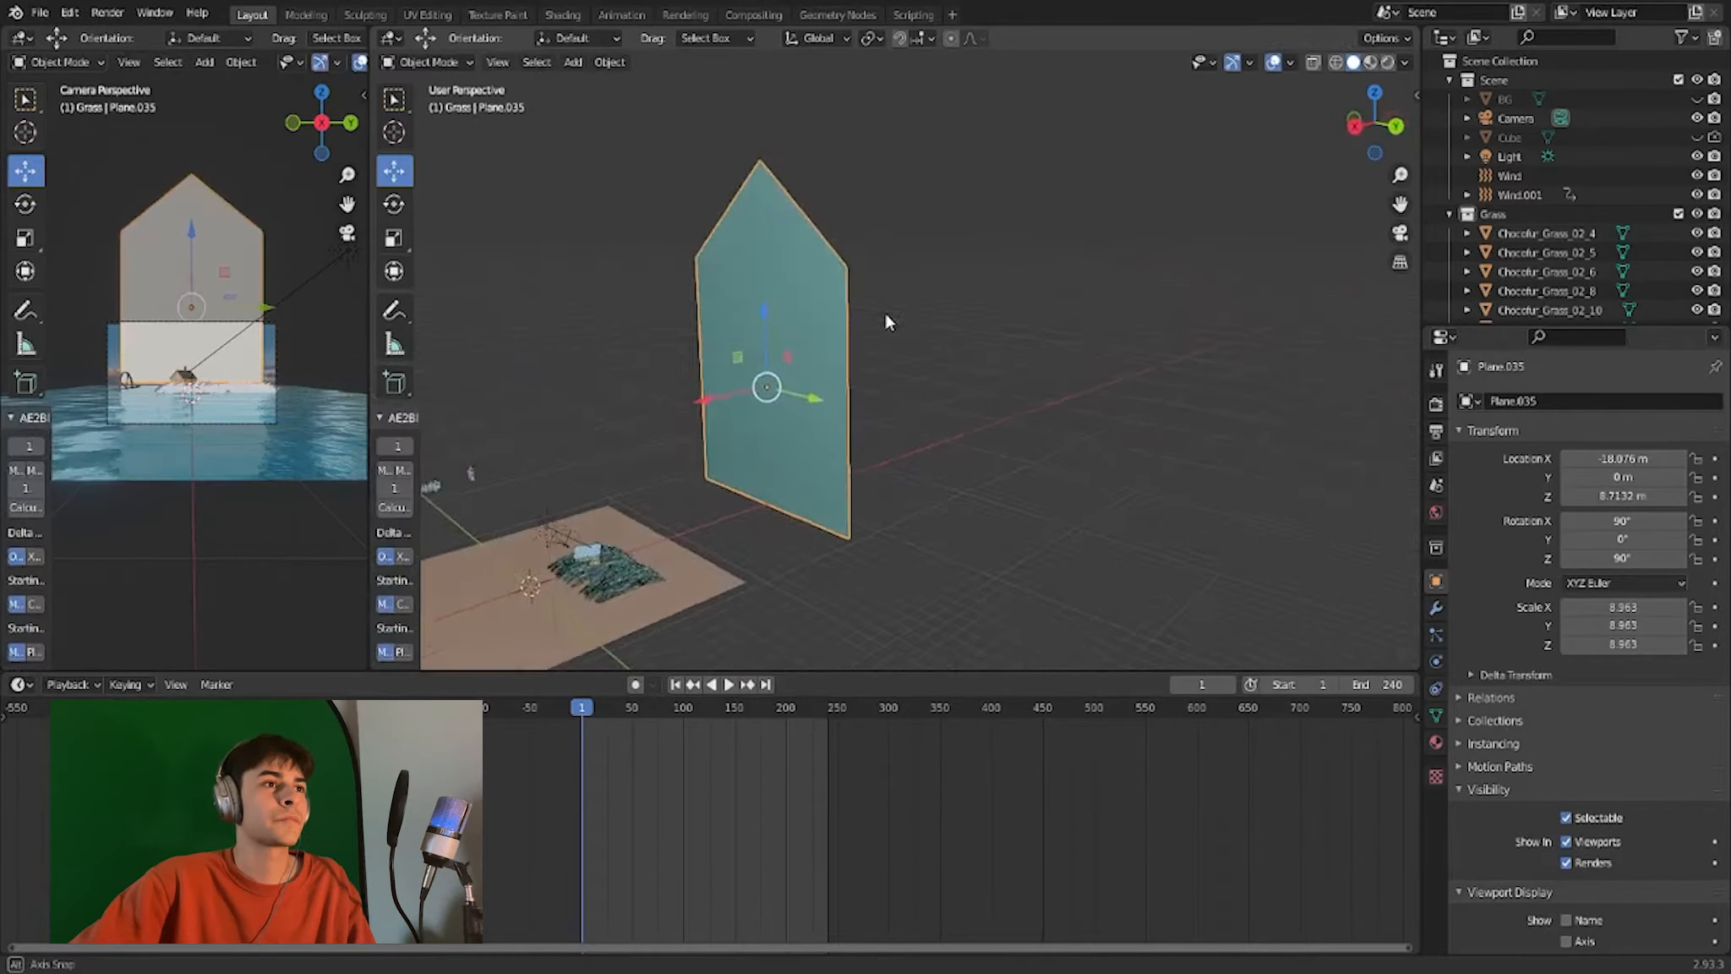
Extrude the whole gabled face backward into a solid house block about as deep as the wall is high.
middle_click_drag(885, 321, 799, 326)
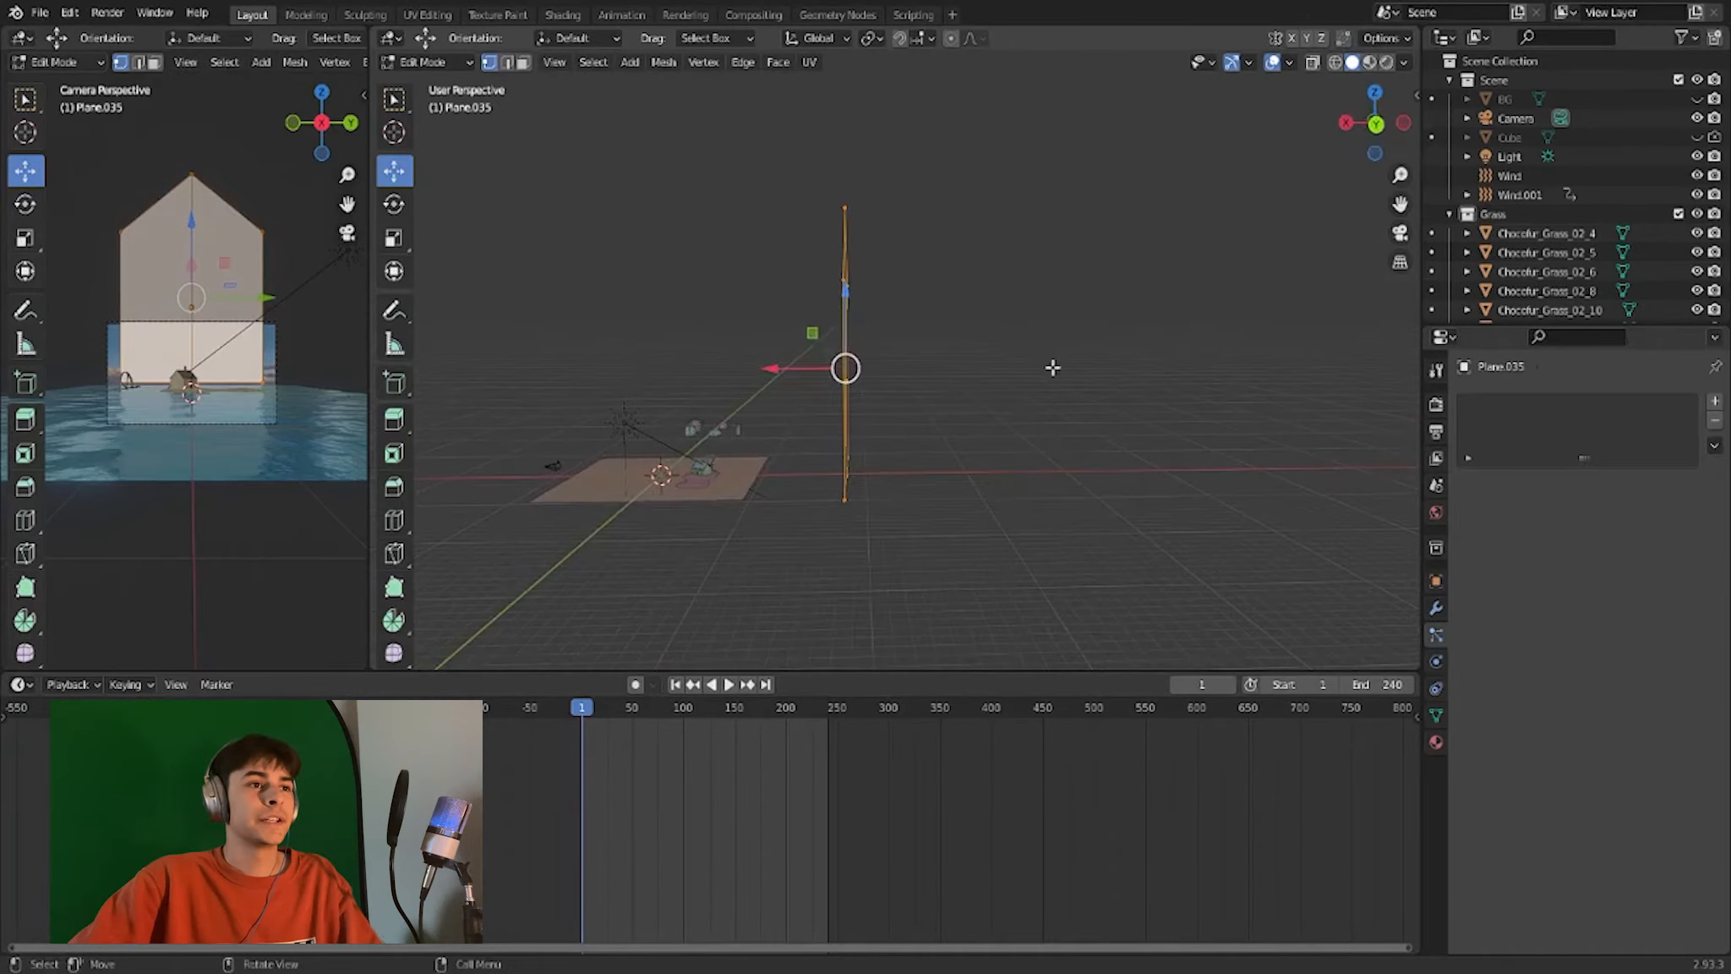
key("e")
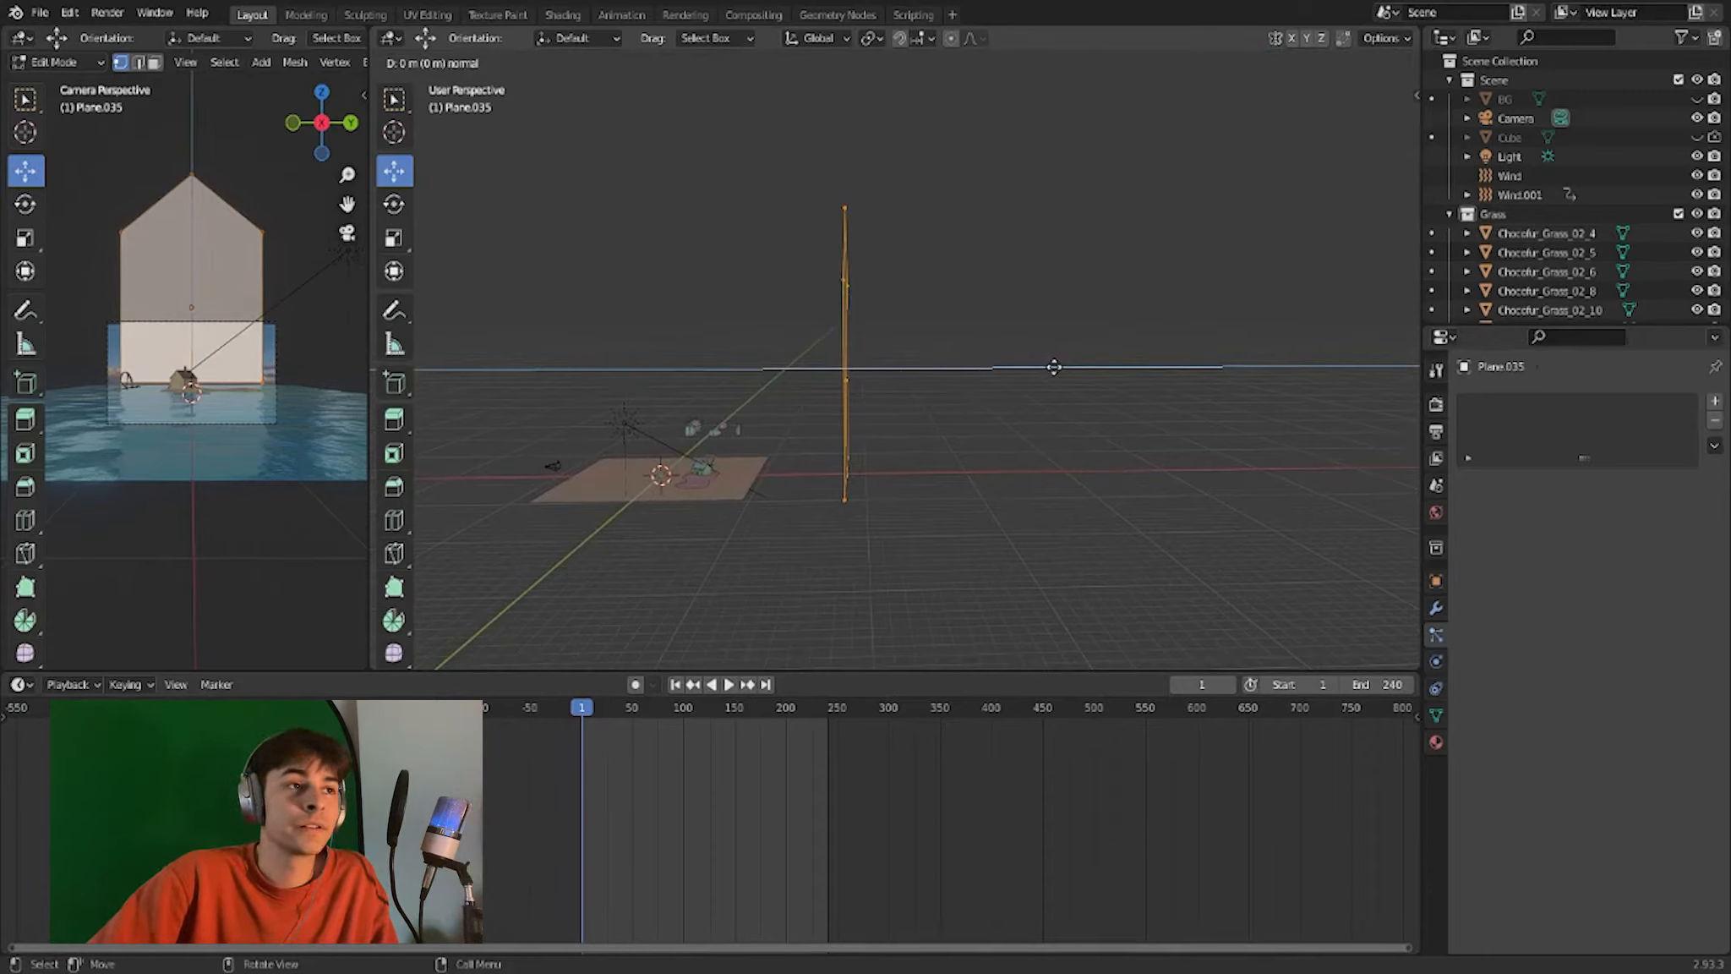
left_click(1268, 380)
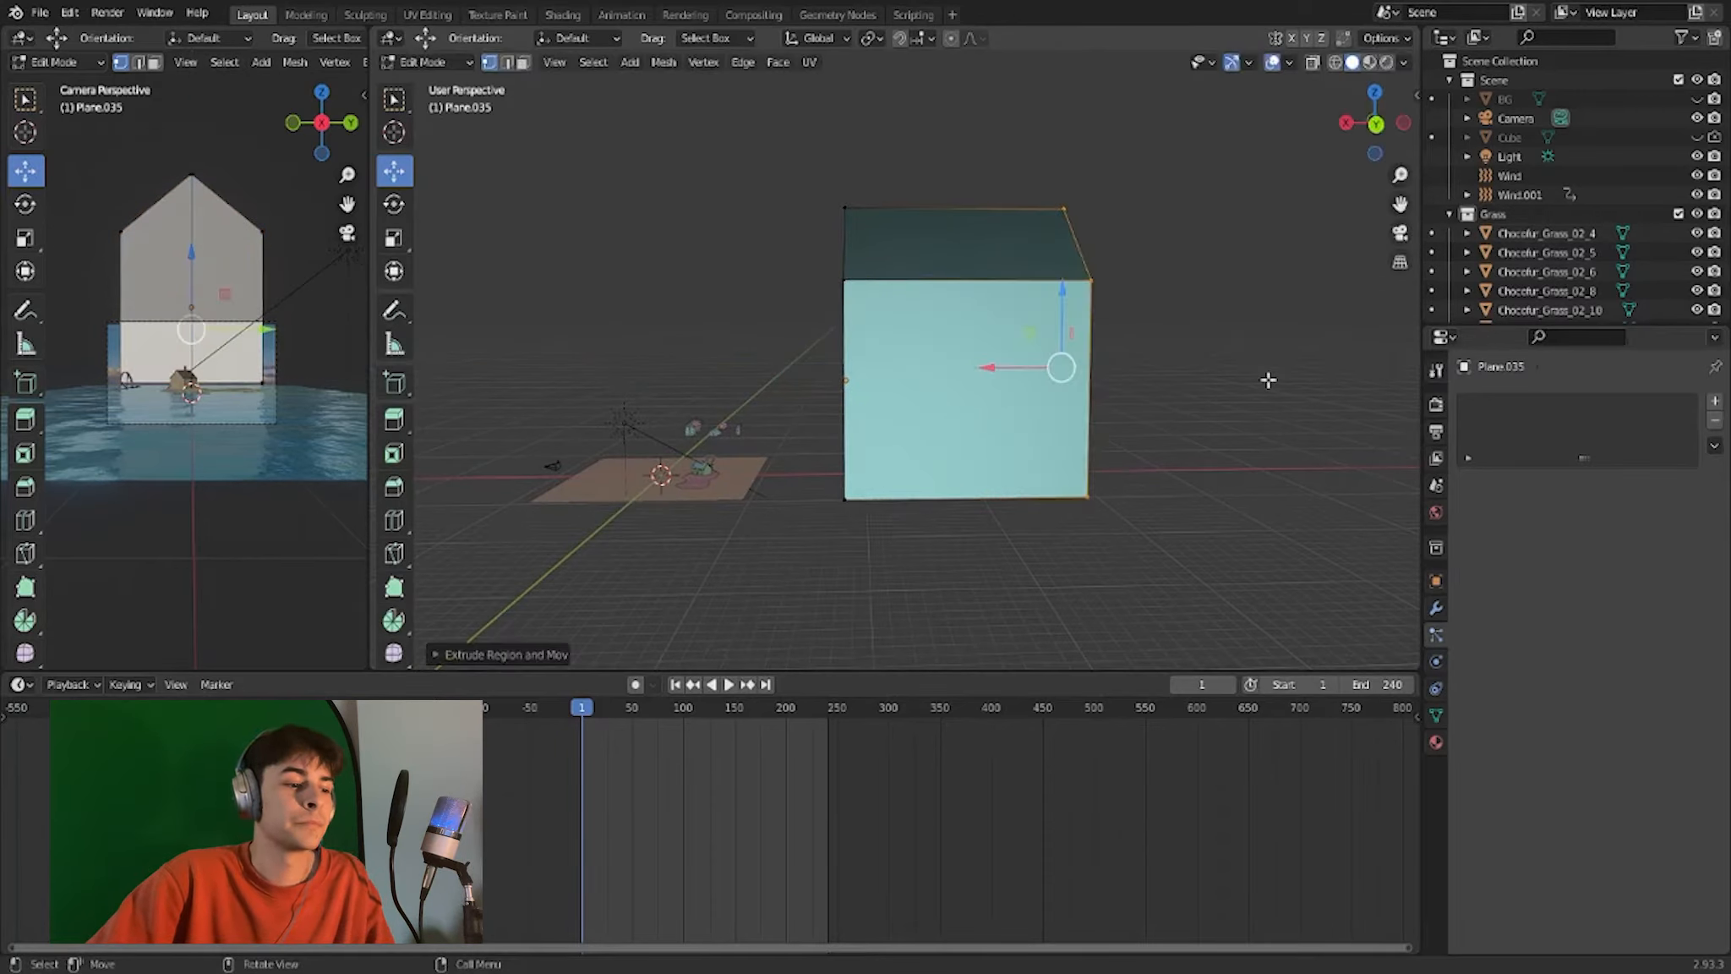
middle_click_drag(1036, 561, 1152, 564)
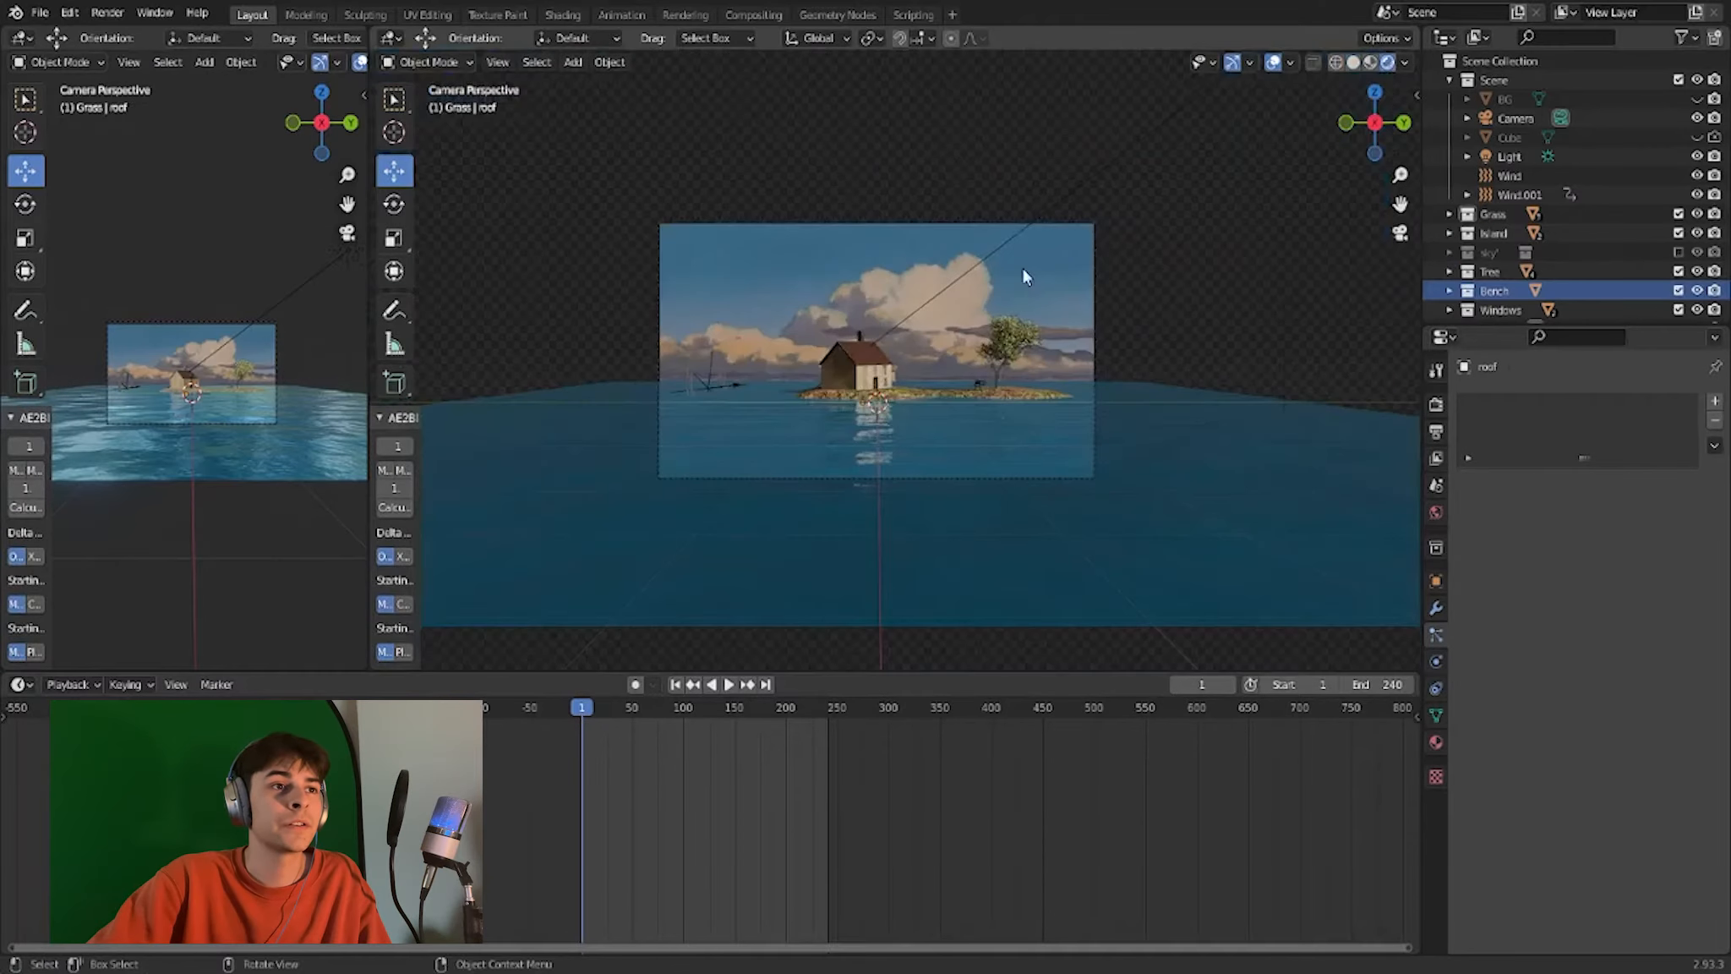
Select the Light object above the island and show its sun light settings.
middle_click_drag(1023, 276, 785, 413)
left_click(781, 415)
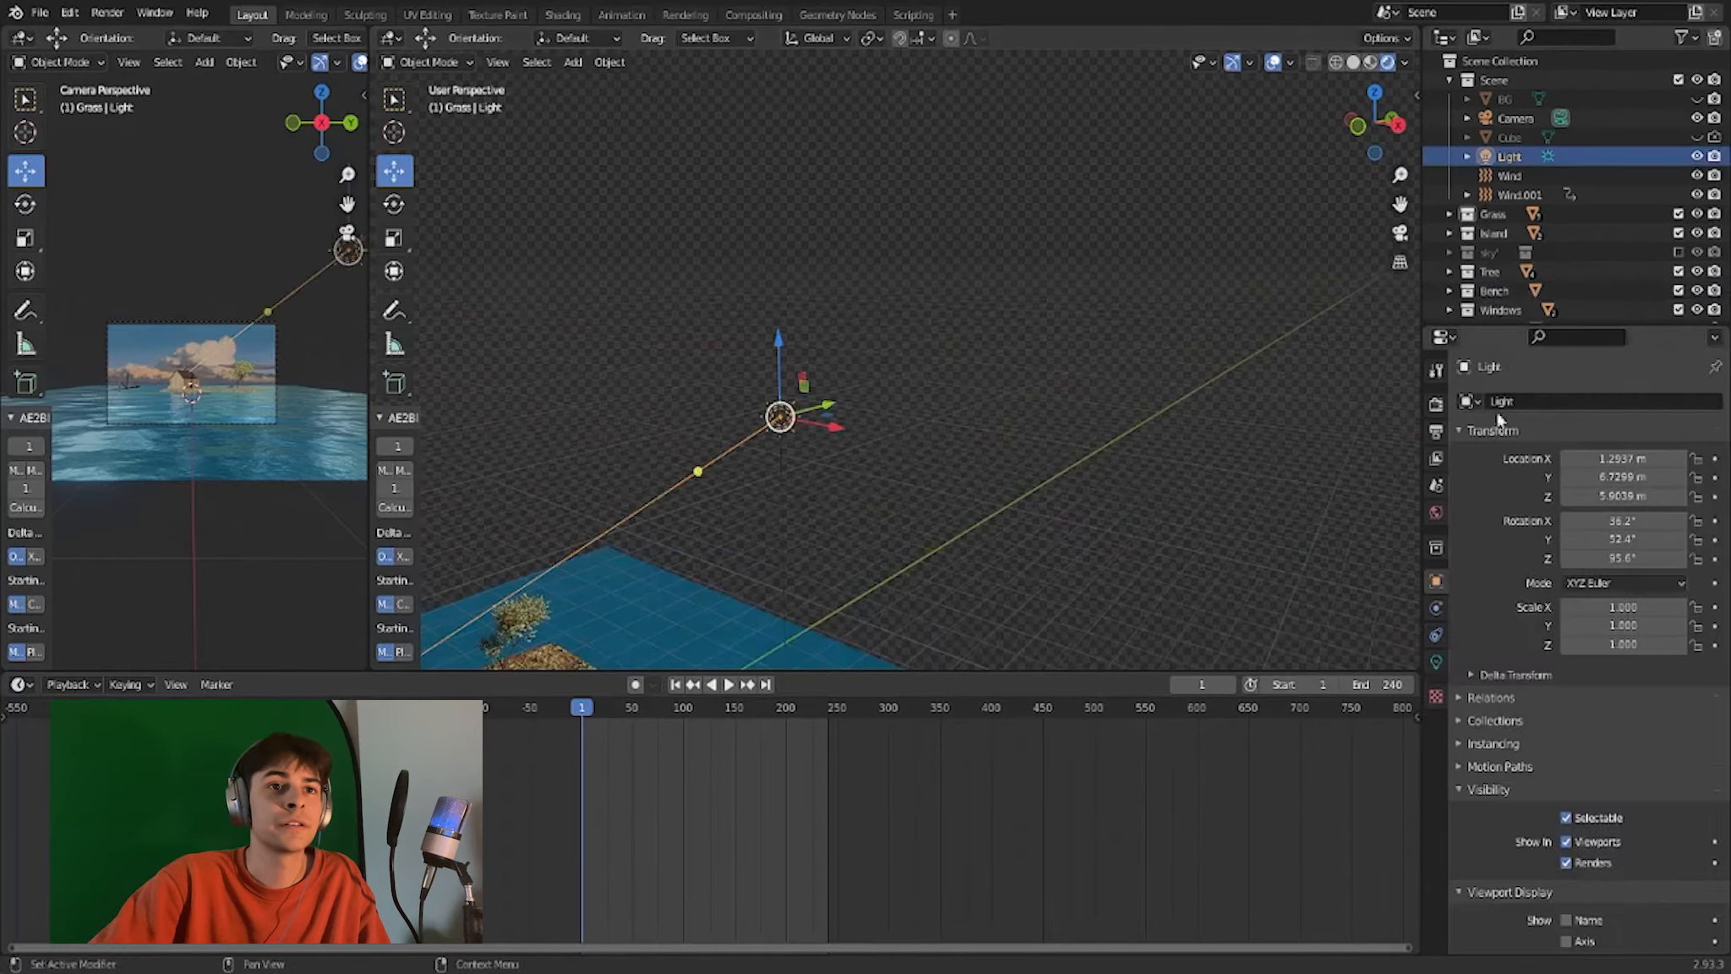
left_click(1435, 662)
Enable the sky collection and view the cloud planes behind the island.
scroll(972, 380, "down", 5)
middle_click_drag(1057, 380, 760, 364)
left_click(1679, 253)
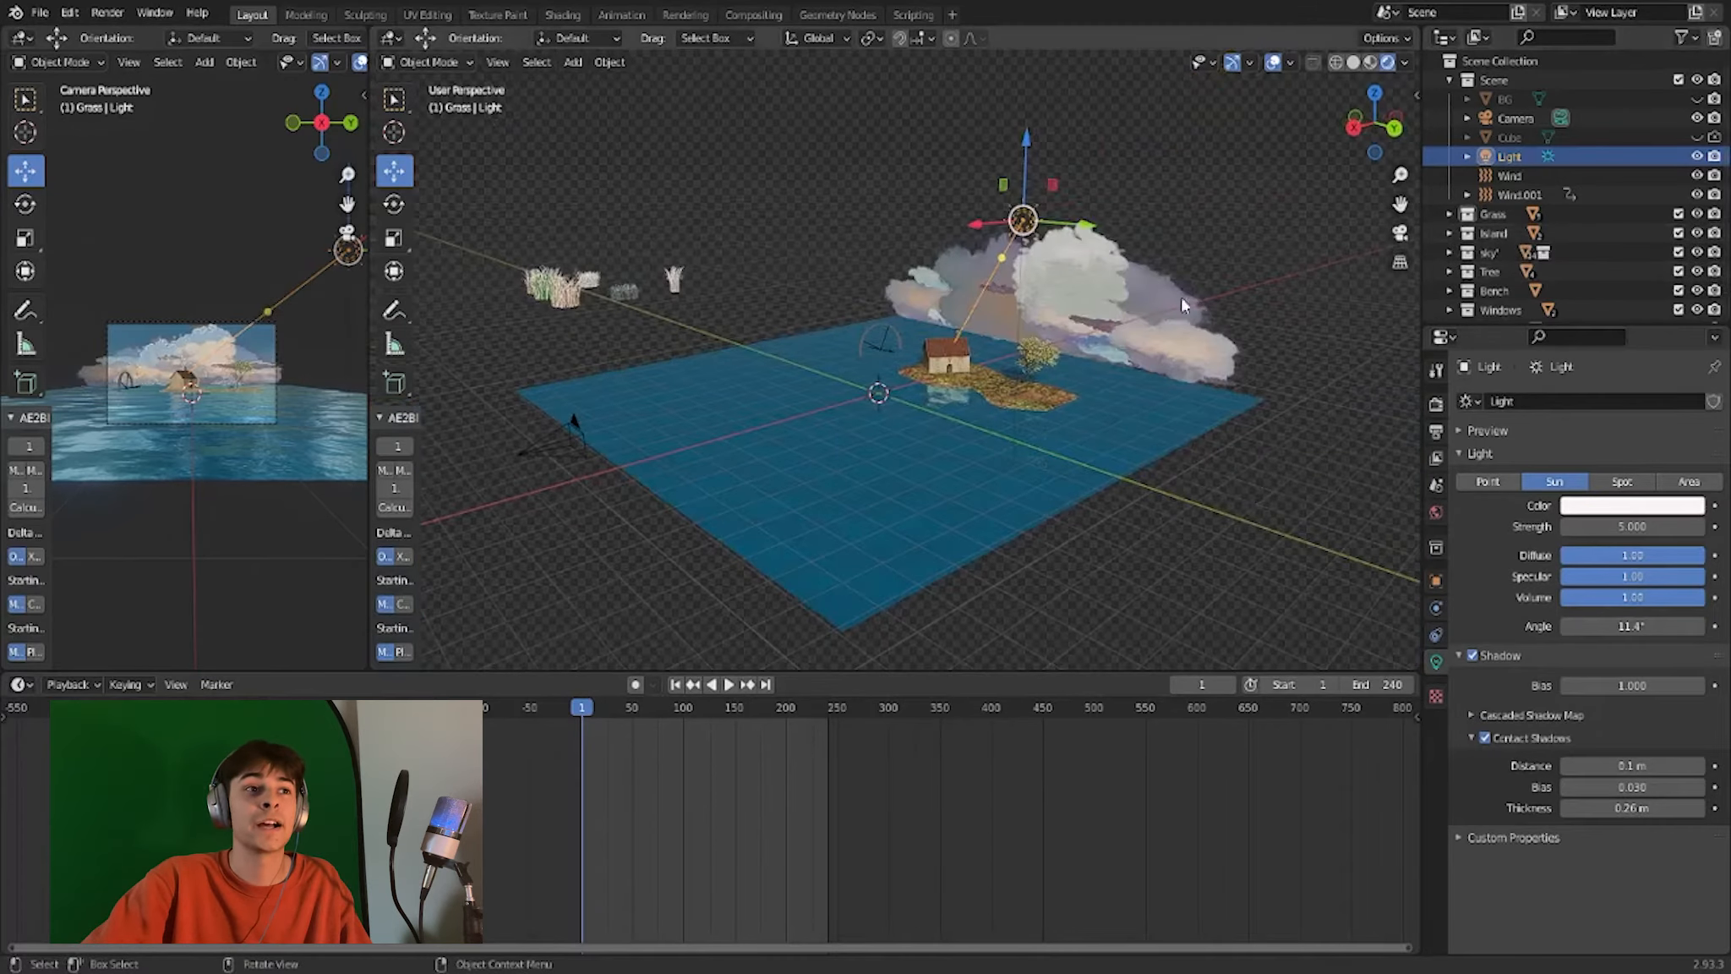
middle_click_drag(951, 303, 1259, 269)
scroll(1266, 268, "up", 3)
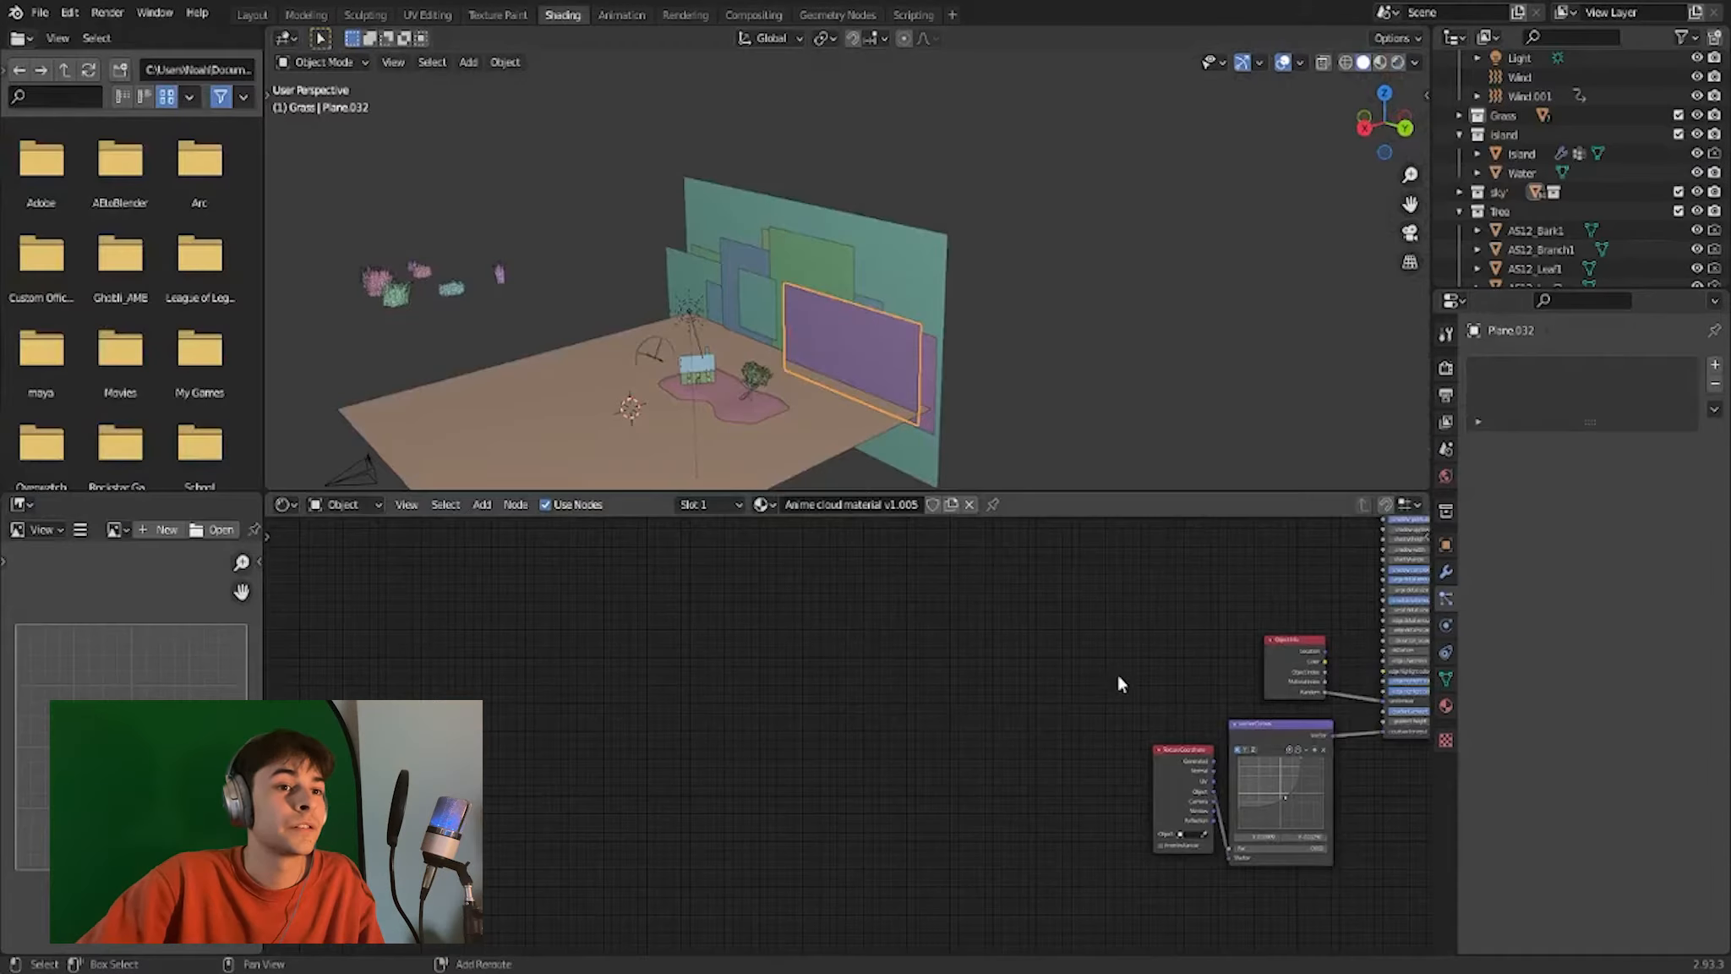
Examine the anime cloud shader nodes of two cloud planes and how the planes are layered in depth.
middle_click_drag(1120, 683, 598, 773)
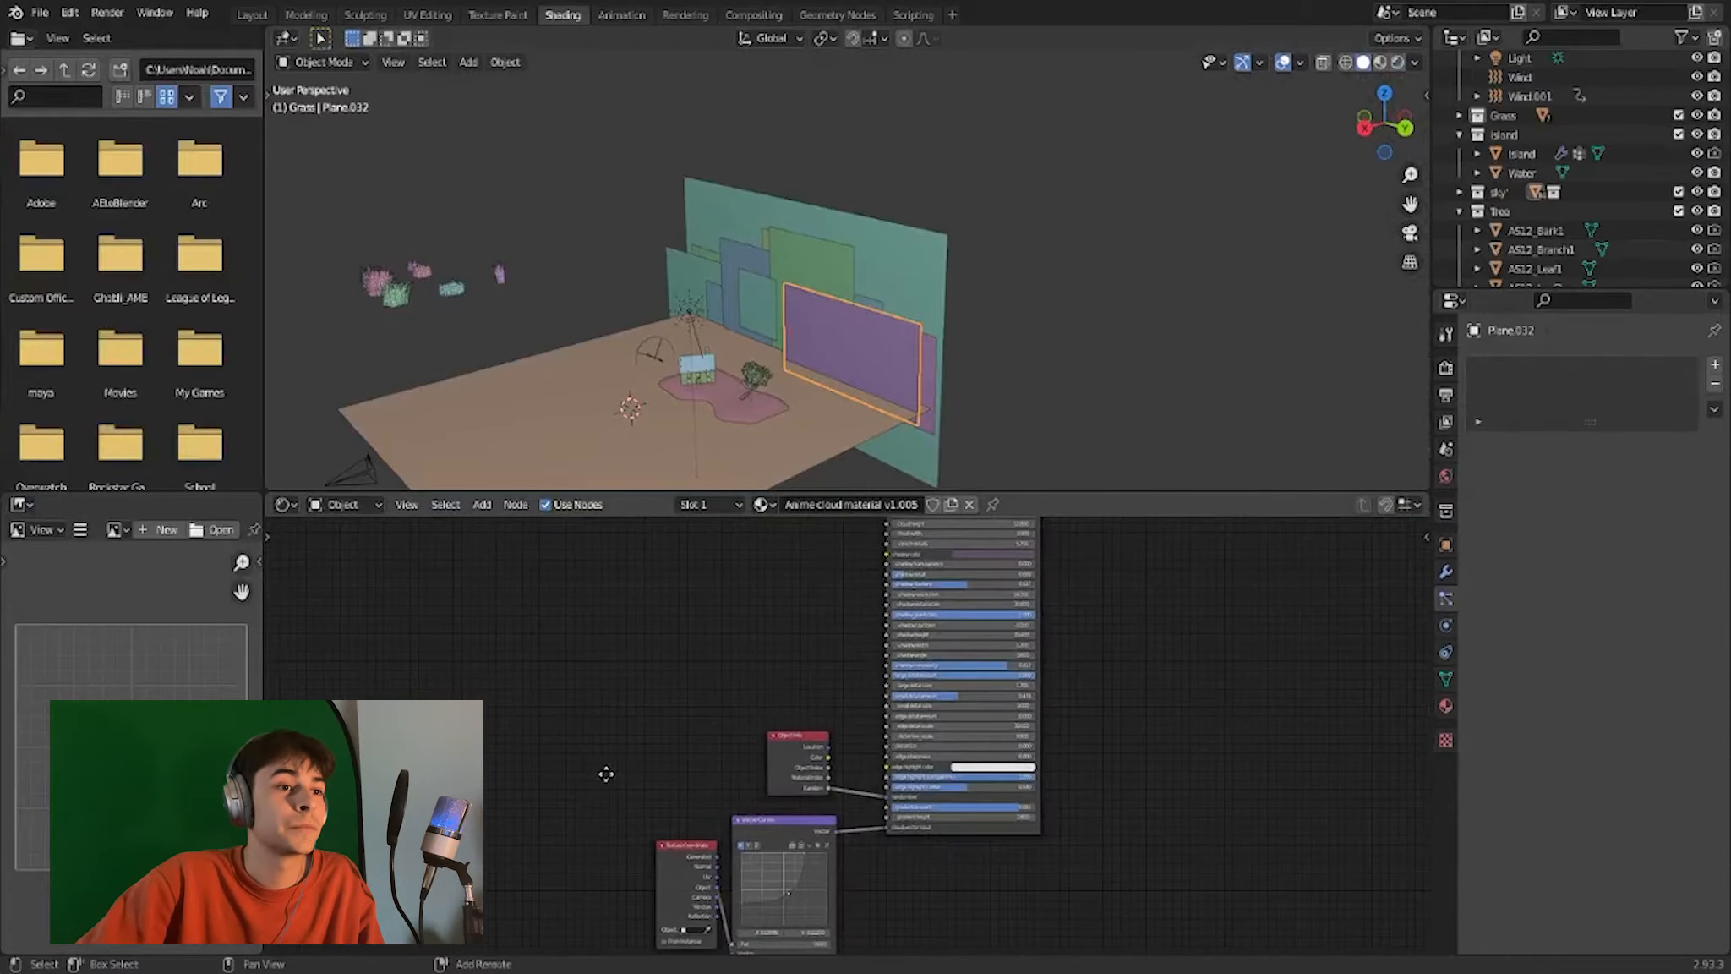
middle_click_drag(703, 599, 728, 691)
left_click(800, 255)
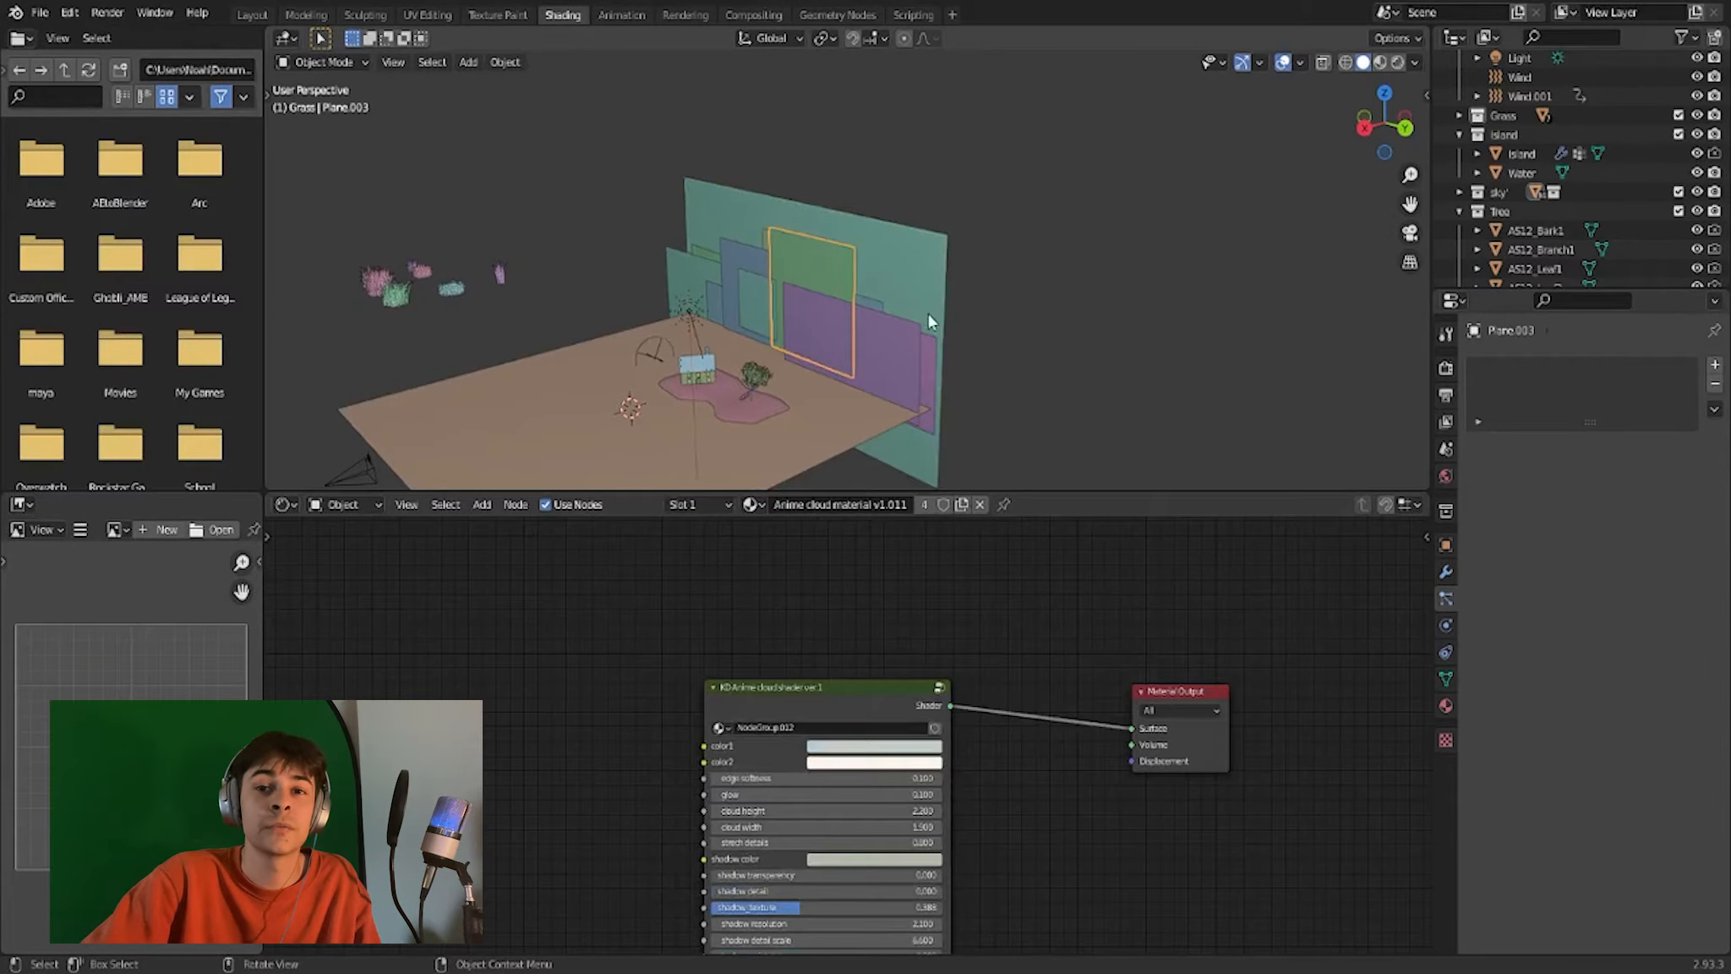
middle_click_drag(918, 313, 806, 306)
scroll(807, 308, "down", 3)
scroll(839, 300, "up", 3)
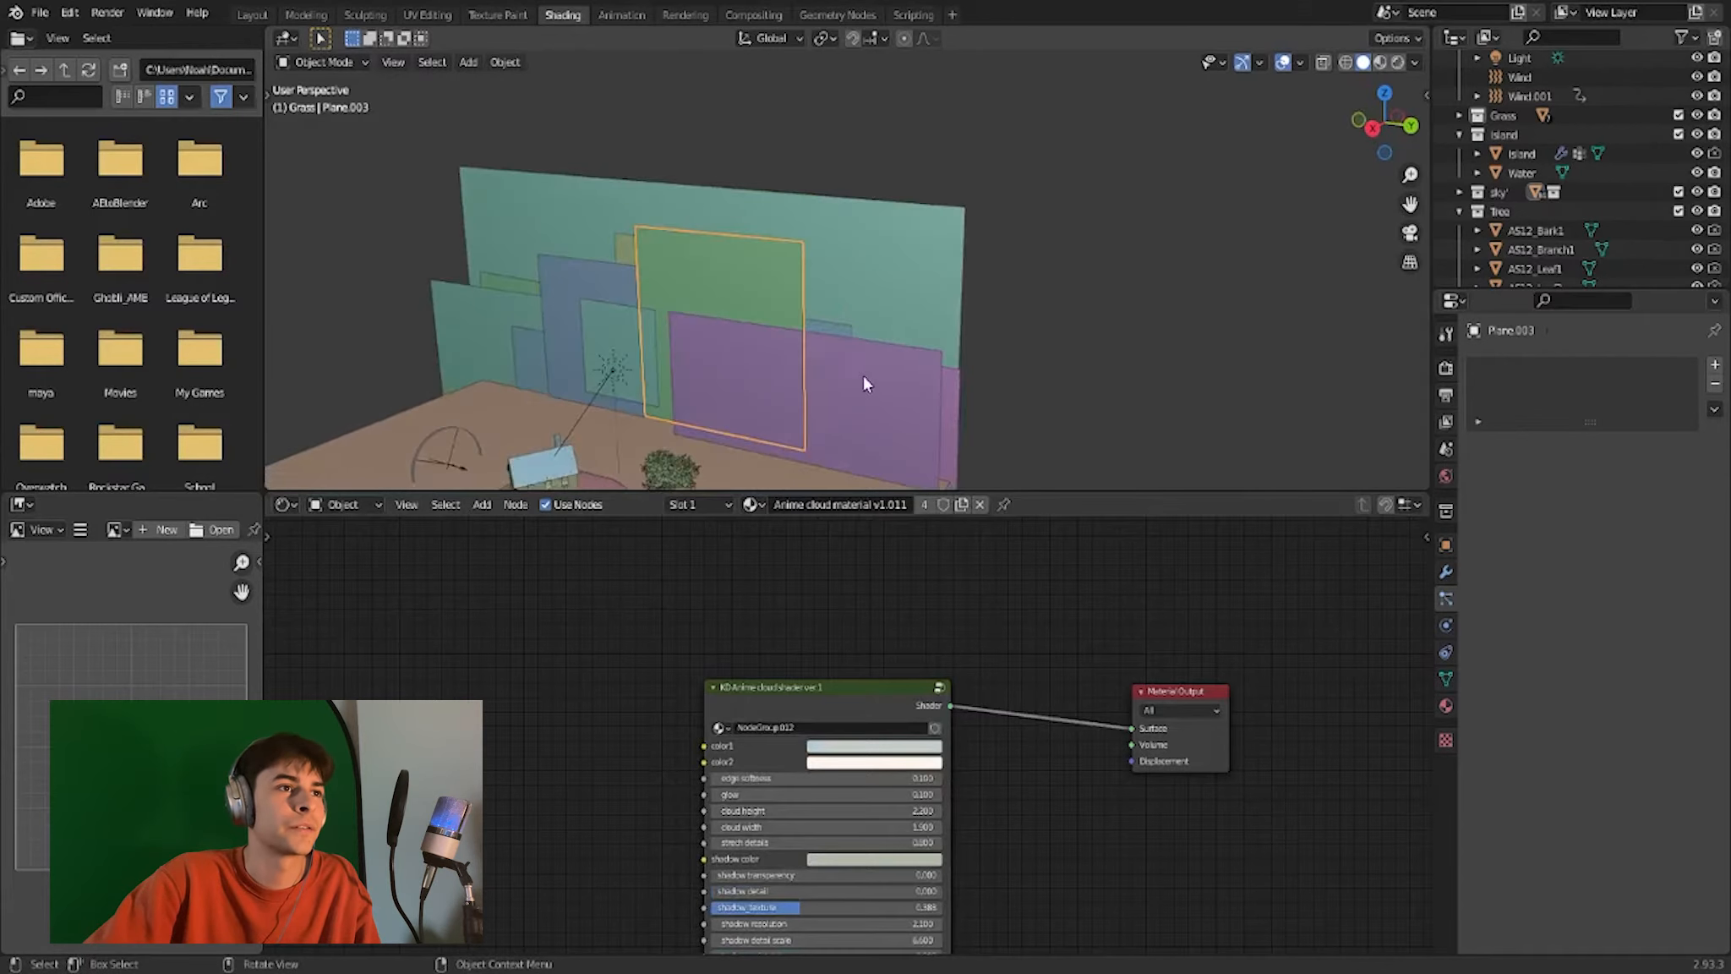
Show the scene in rendered shading through the camera and compare the clouds up close and from farther out.
left_click(863, 375)
left_click(1396, 62)
left_click(915, 367)
key("KP_0")
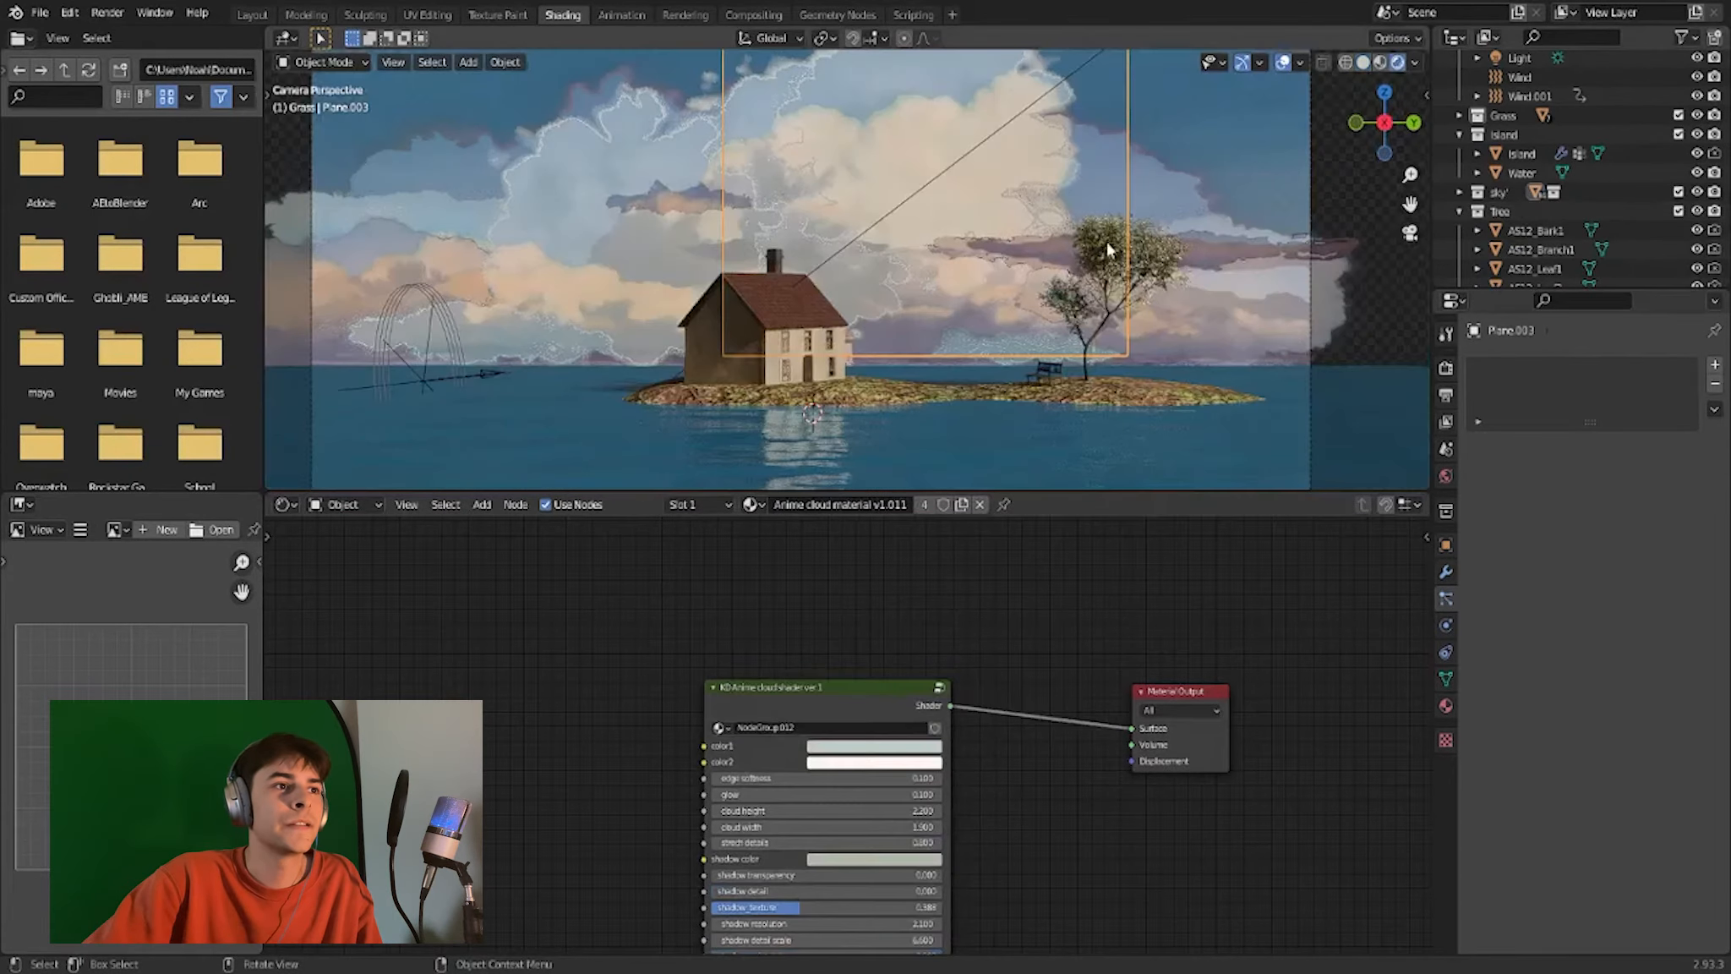
scroll(877, 291, "down", 4)
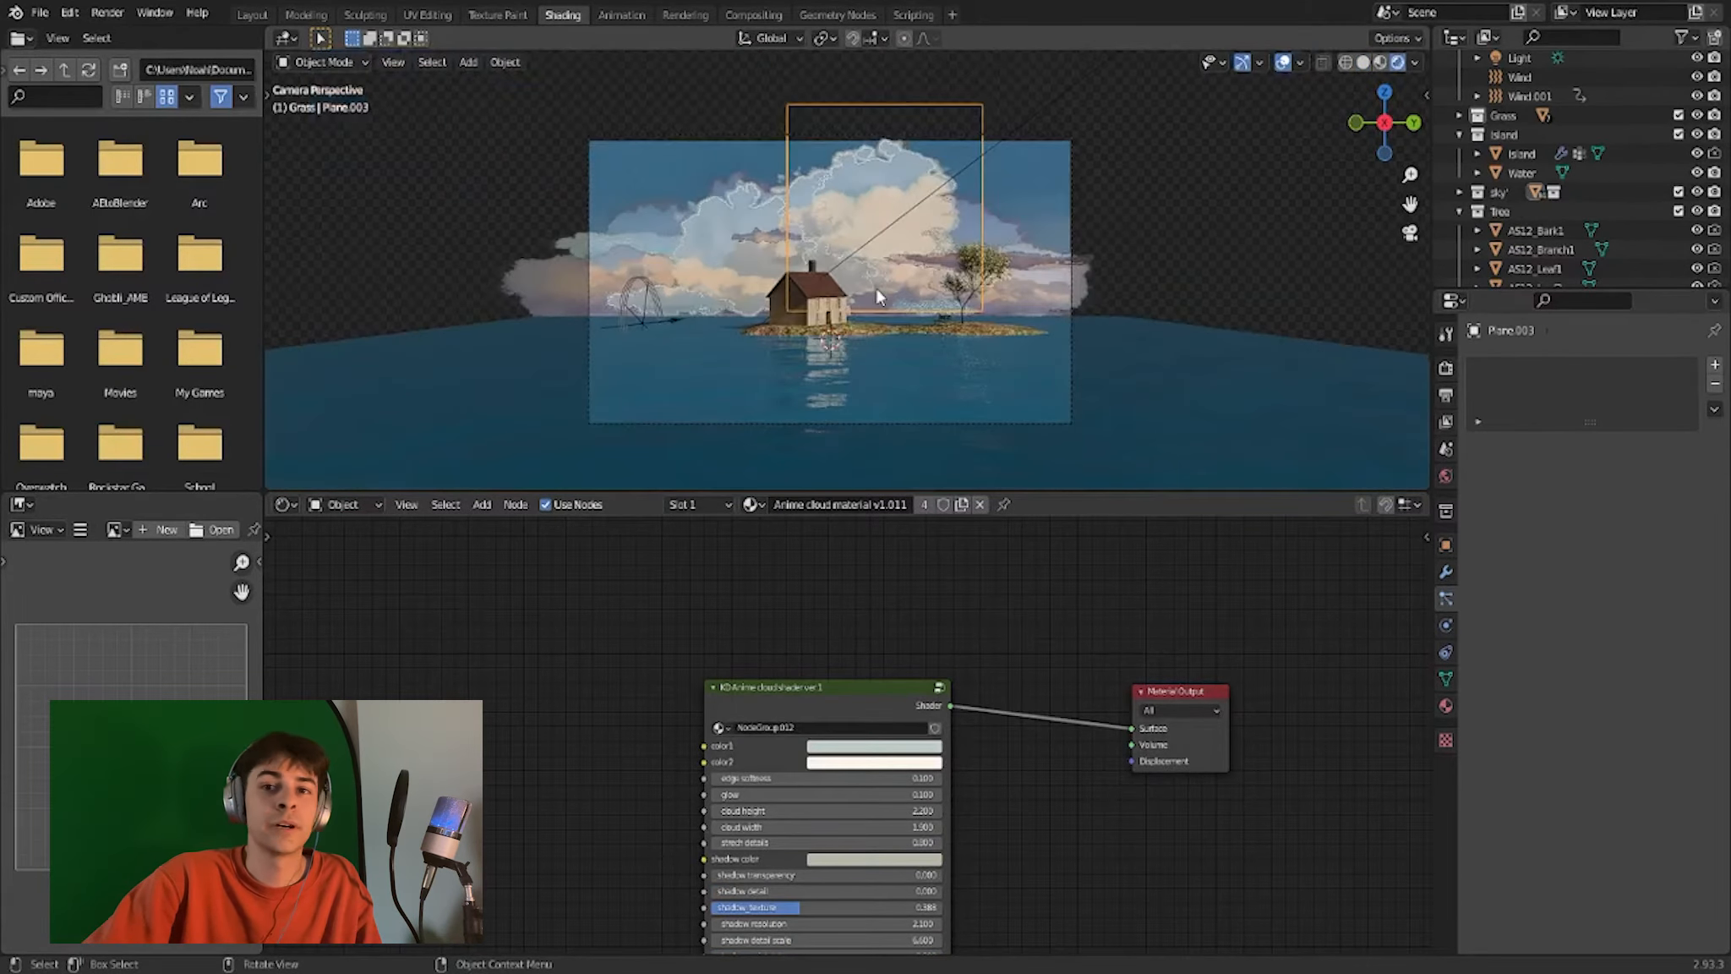
scroll(877, 286, "up", 4)
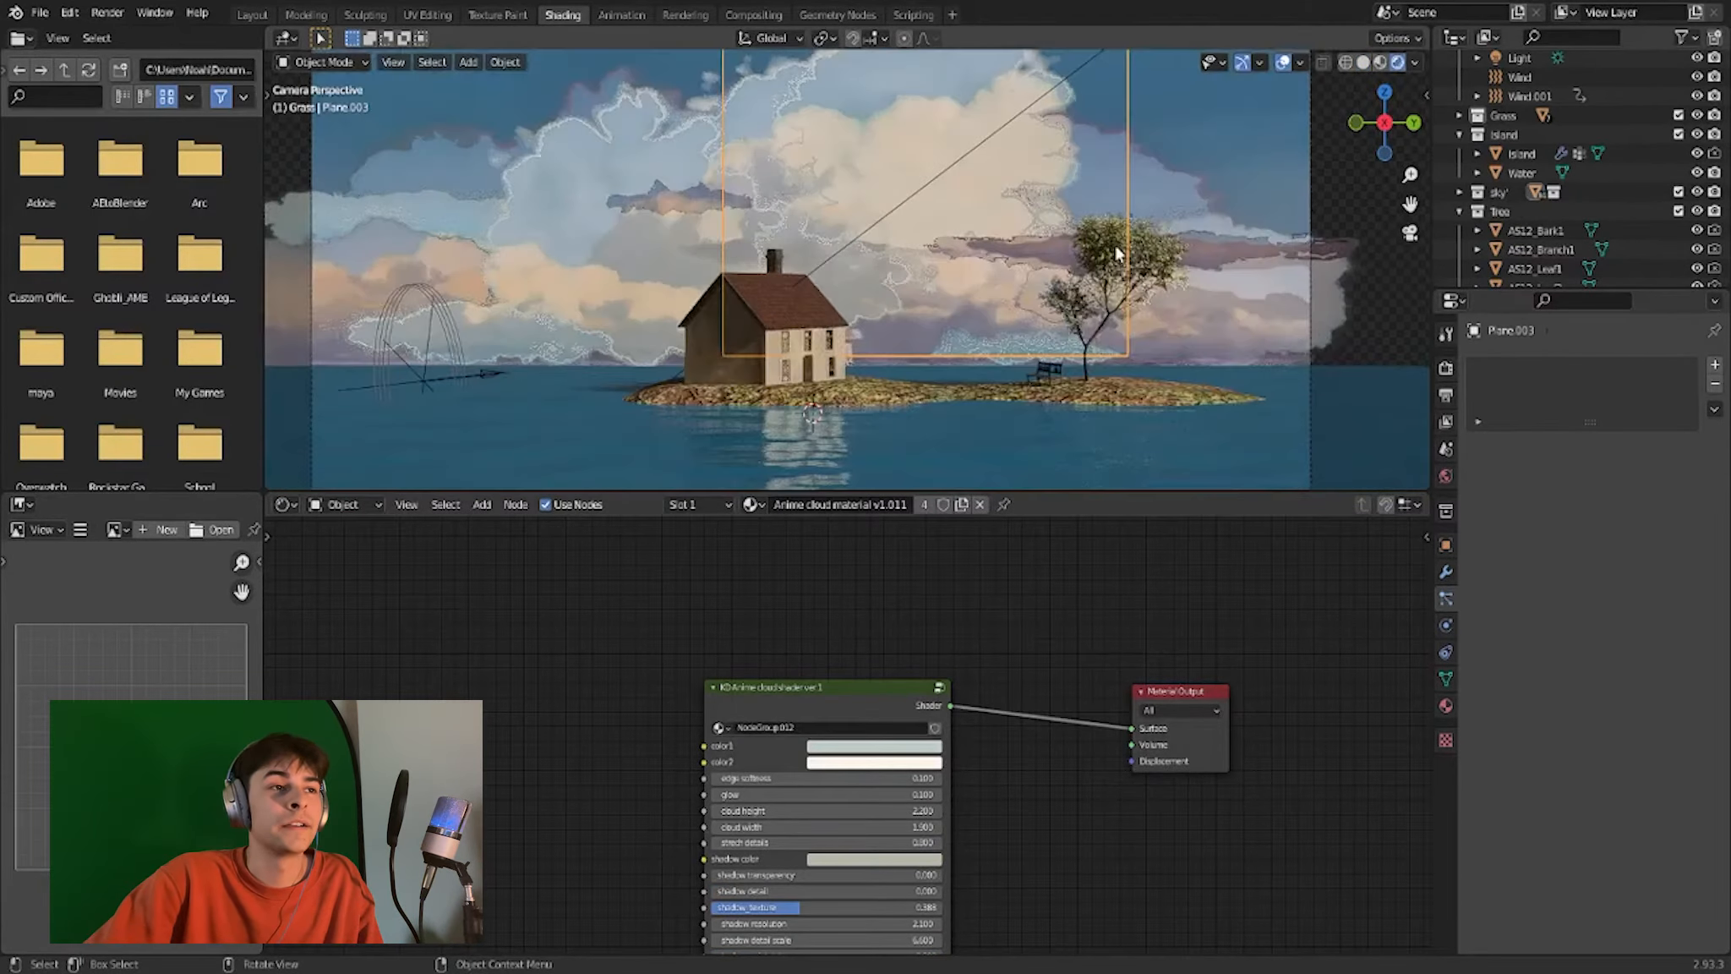
scroll(1001, 311, "down", 3)
scroll(857, 277, "up", 4)
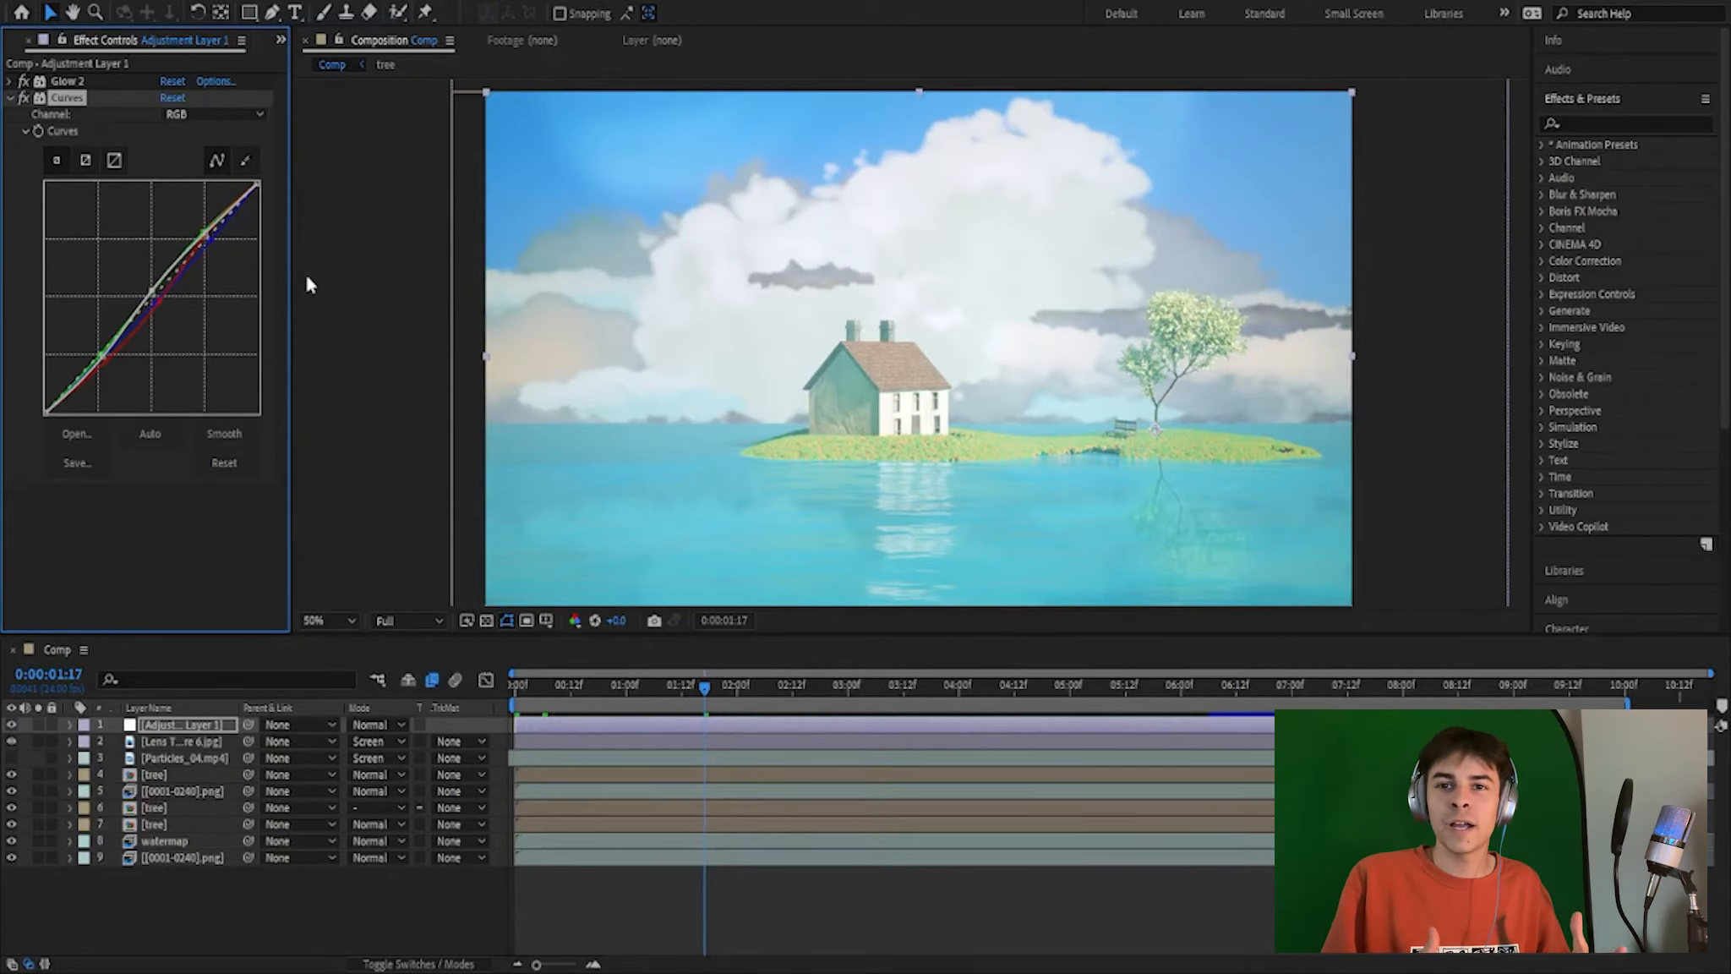
In After Effects, hide Adjustment Layer 1 to compare the grading, and show its Glow 2 settings.
left_click(12, 724)
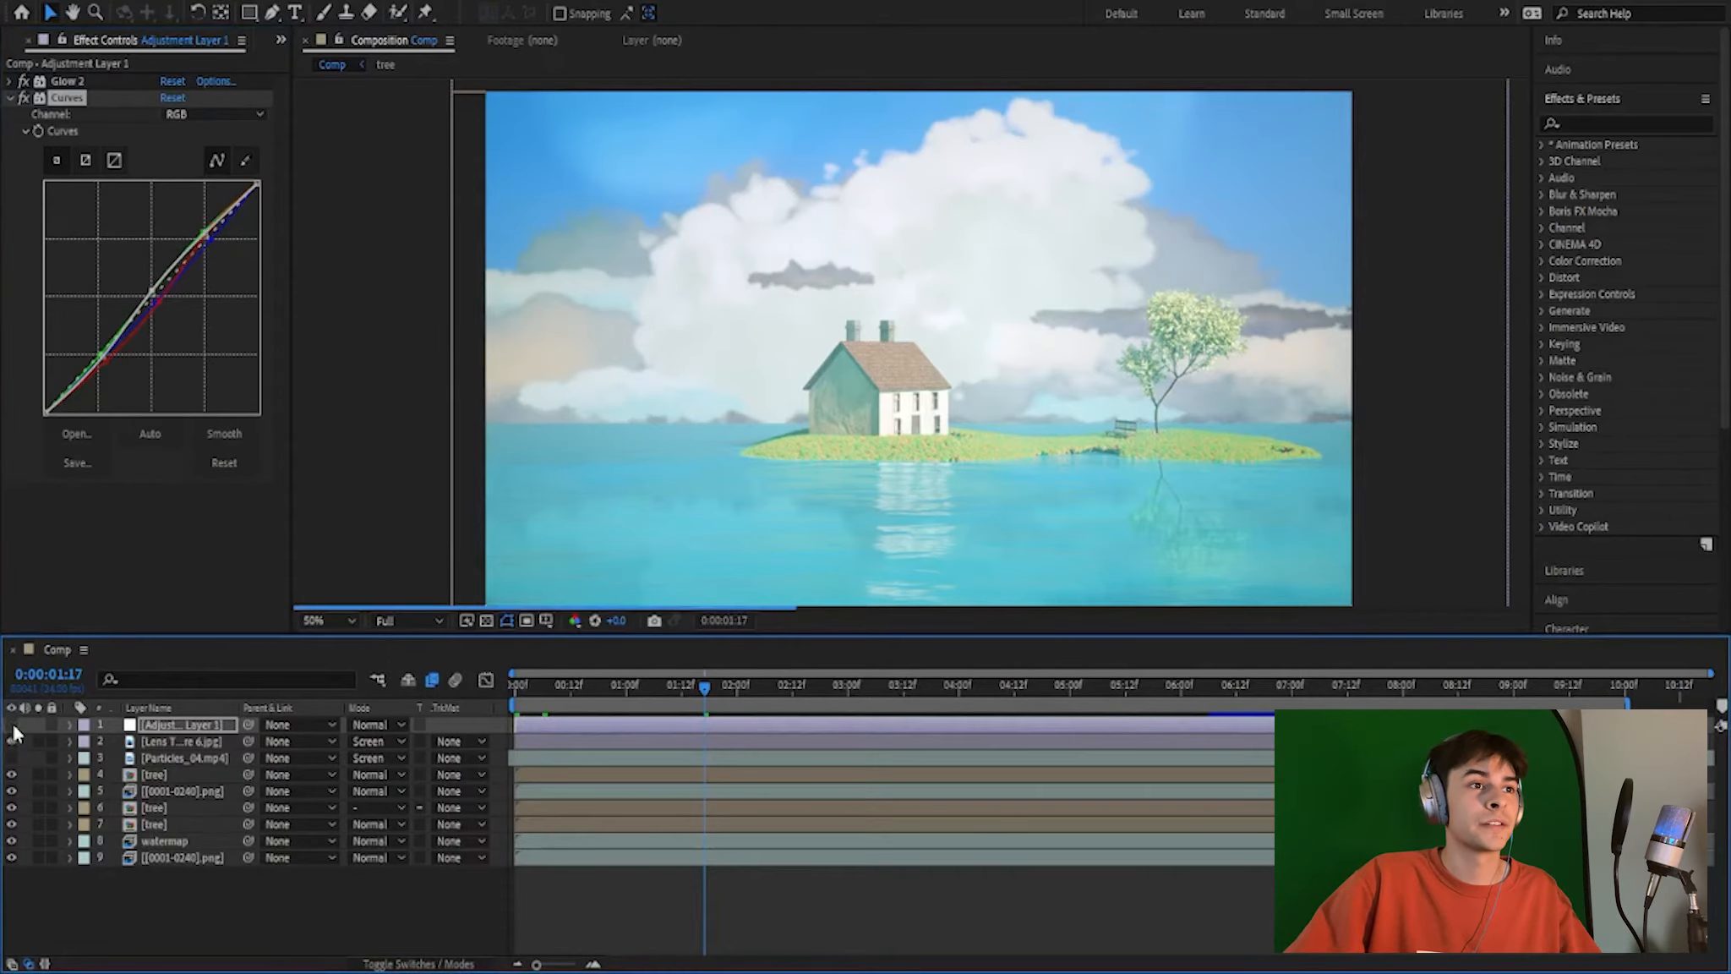
scroll(972, 356, "down", 4)
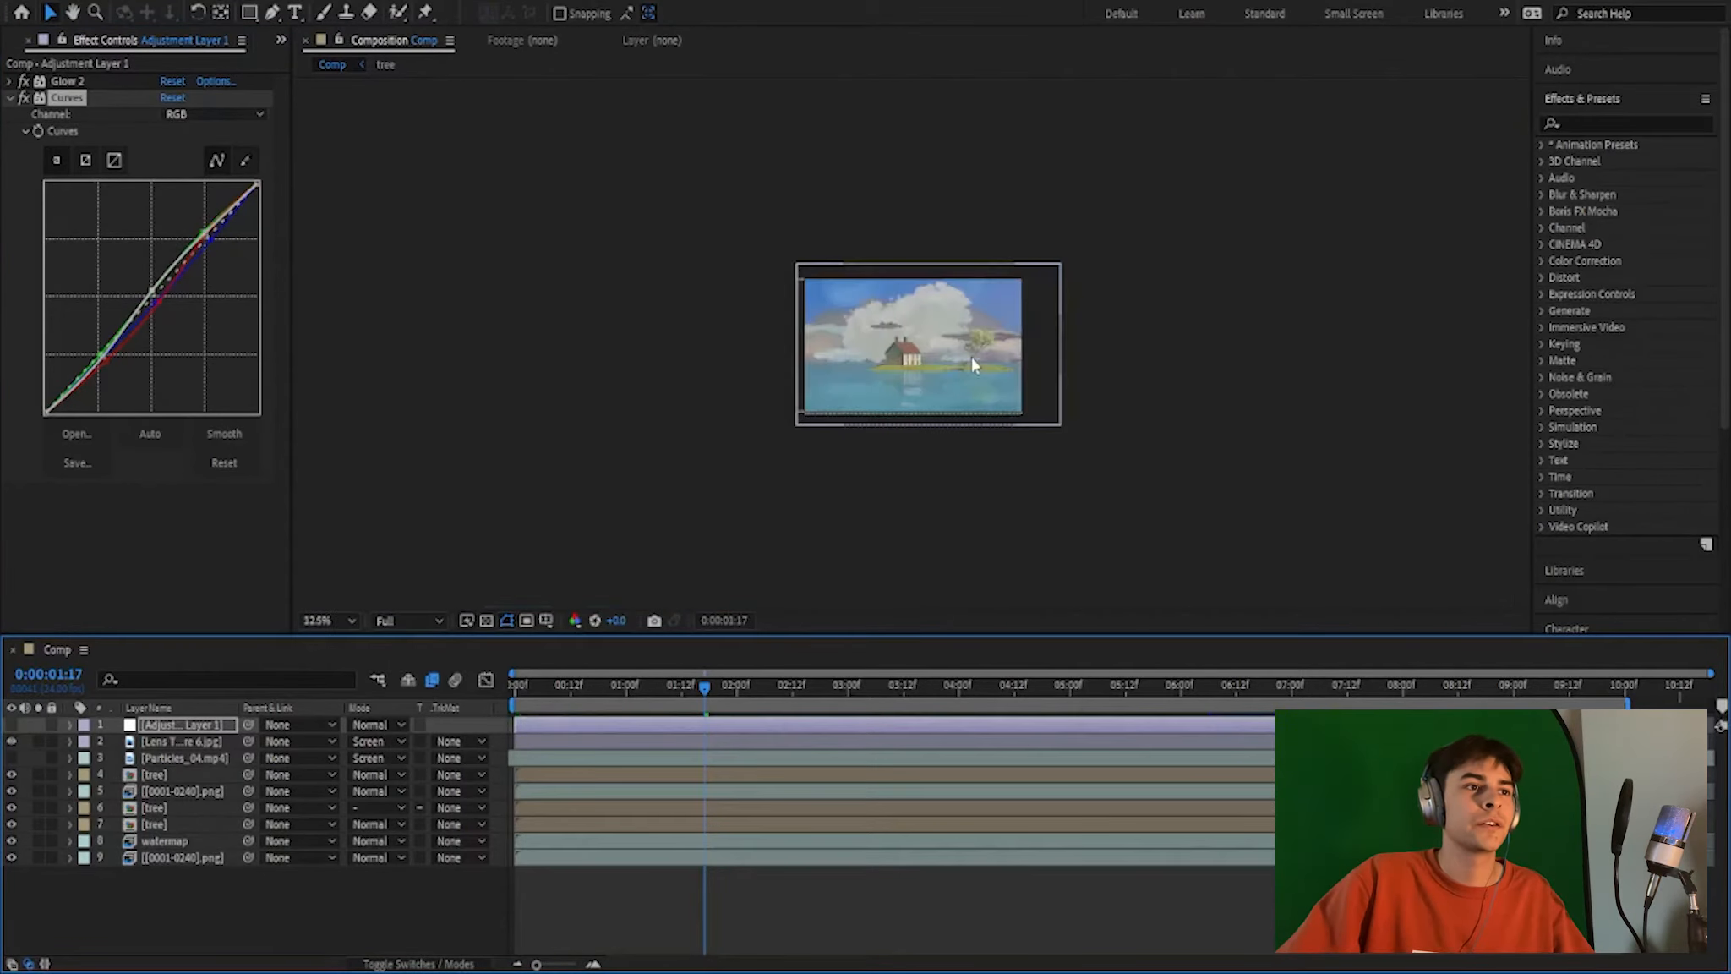
scroll(970, 358, "up", 3)
left_click(10, 82)
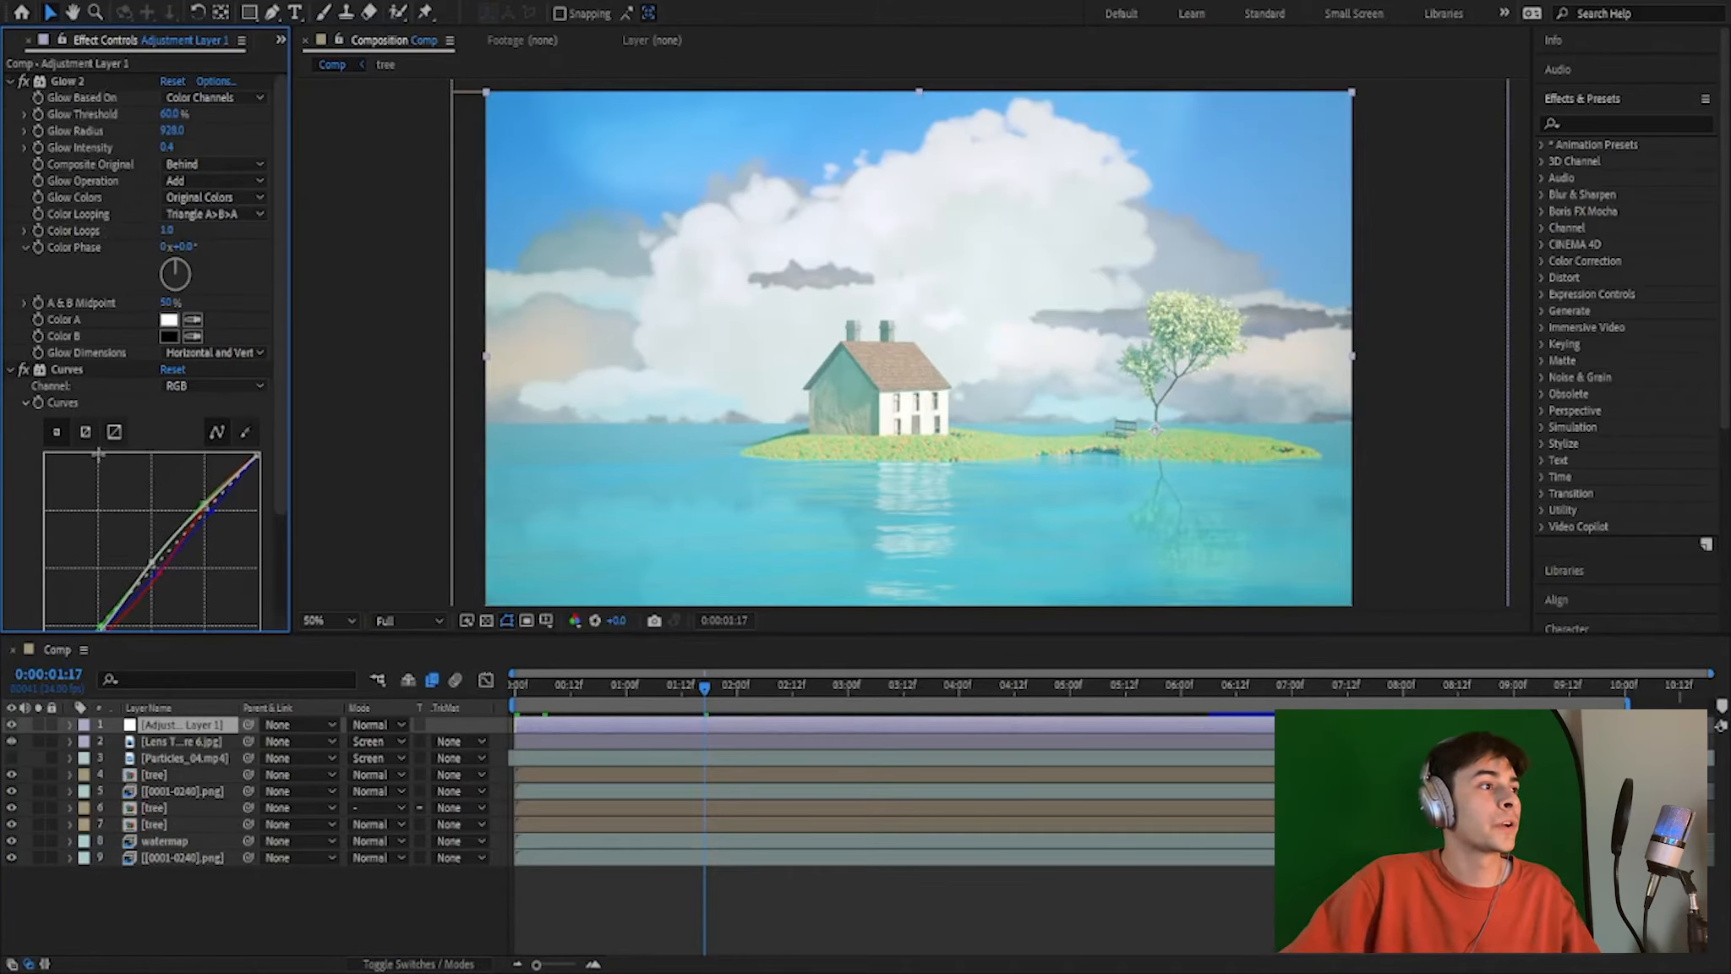
scroll(152, 515, "down", 3)
Hide and show the Lens Texture 6.jpg layer to see its effect, and select the Particles_04.mp4 layer.
left_click(149, 742)
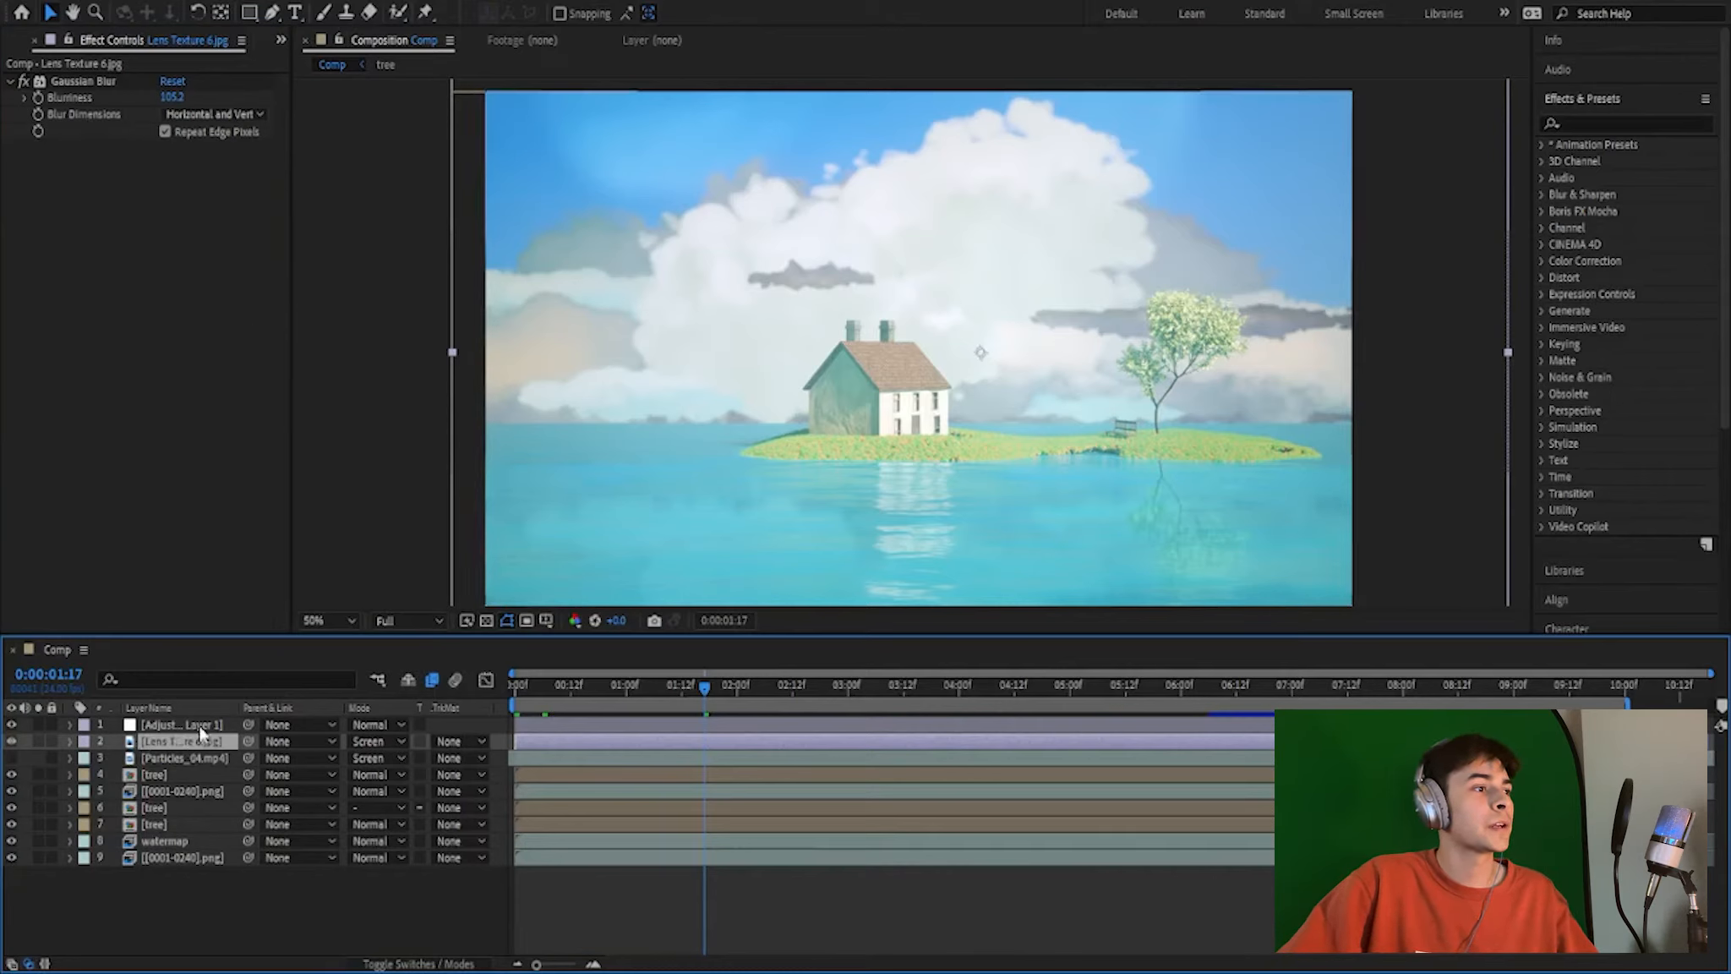
left_click(12, 739)
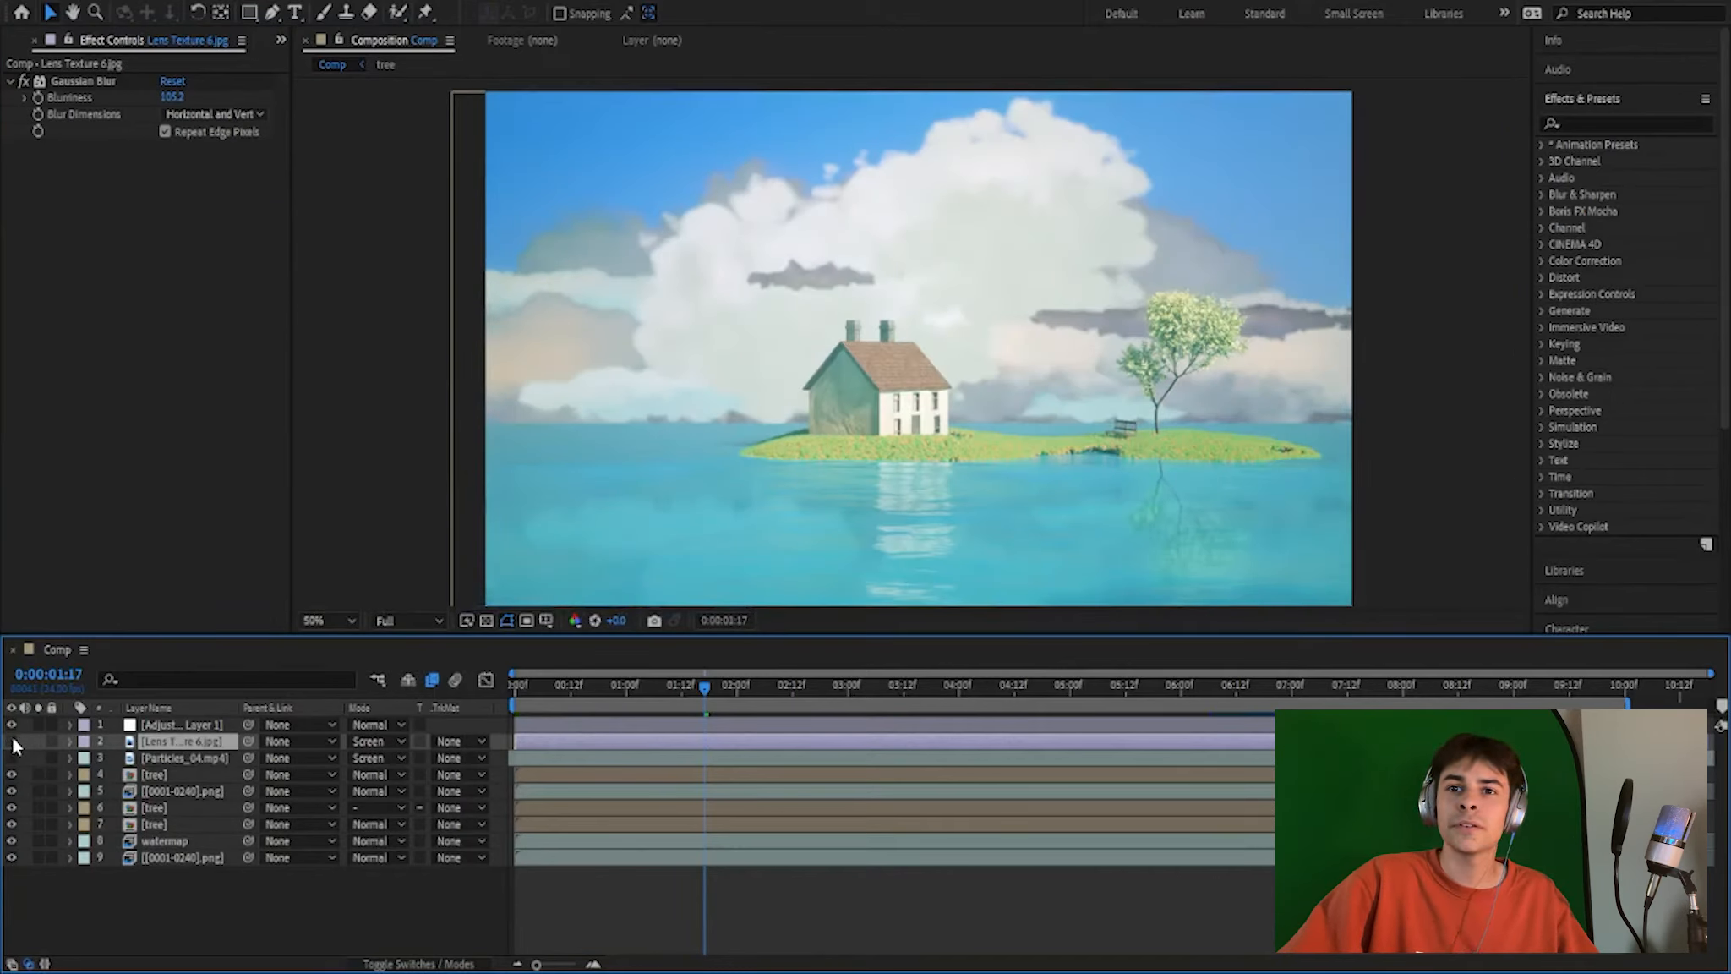
left_click(12, 741)
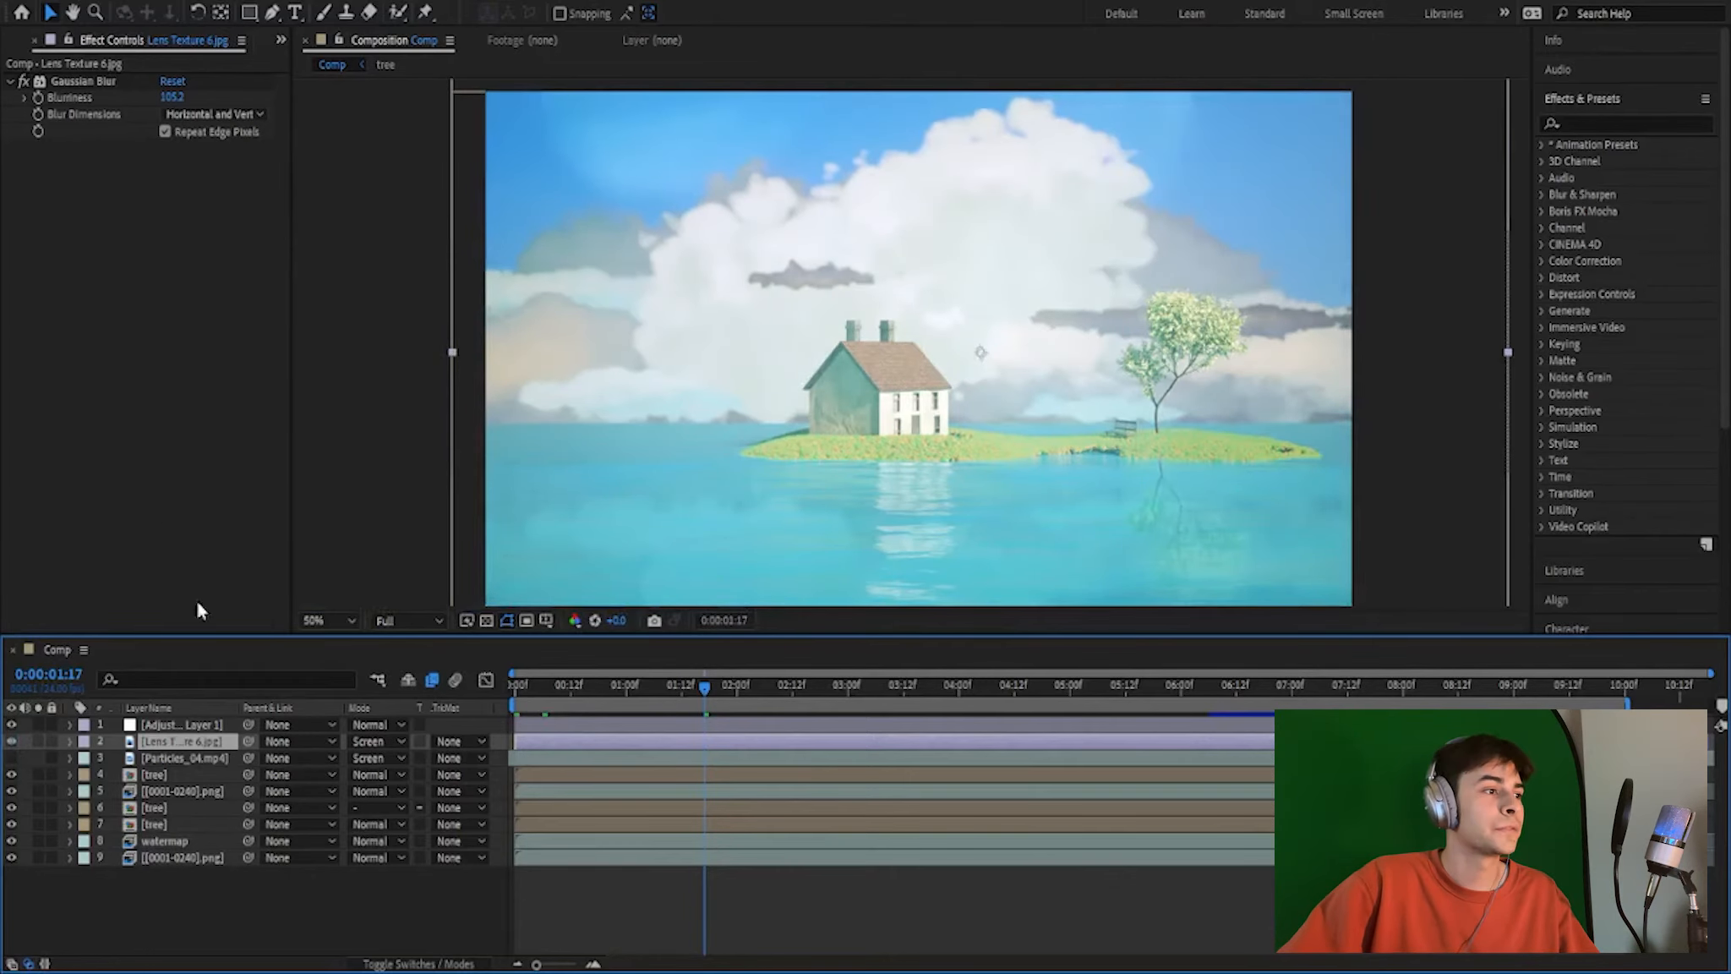
left_click(175, 760)
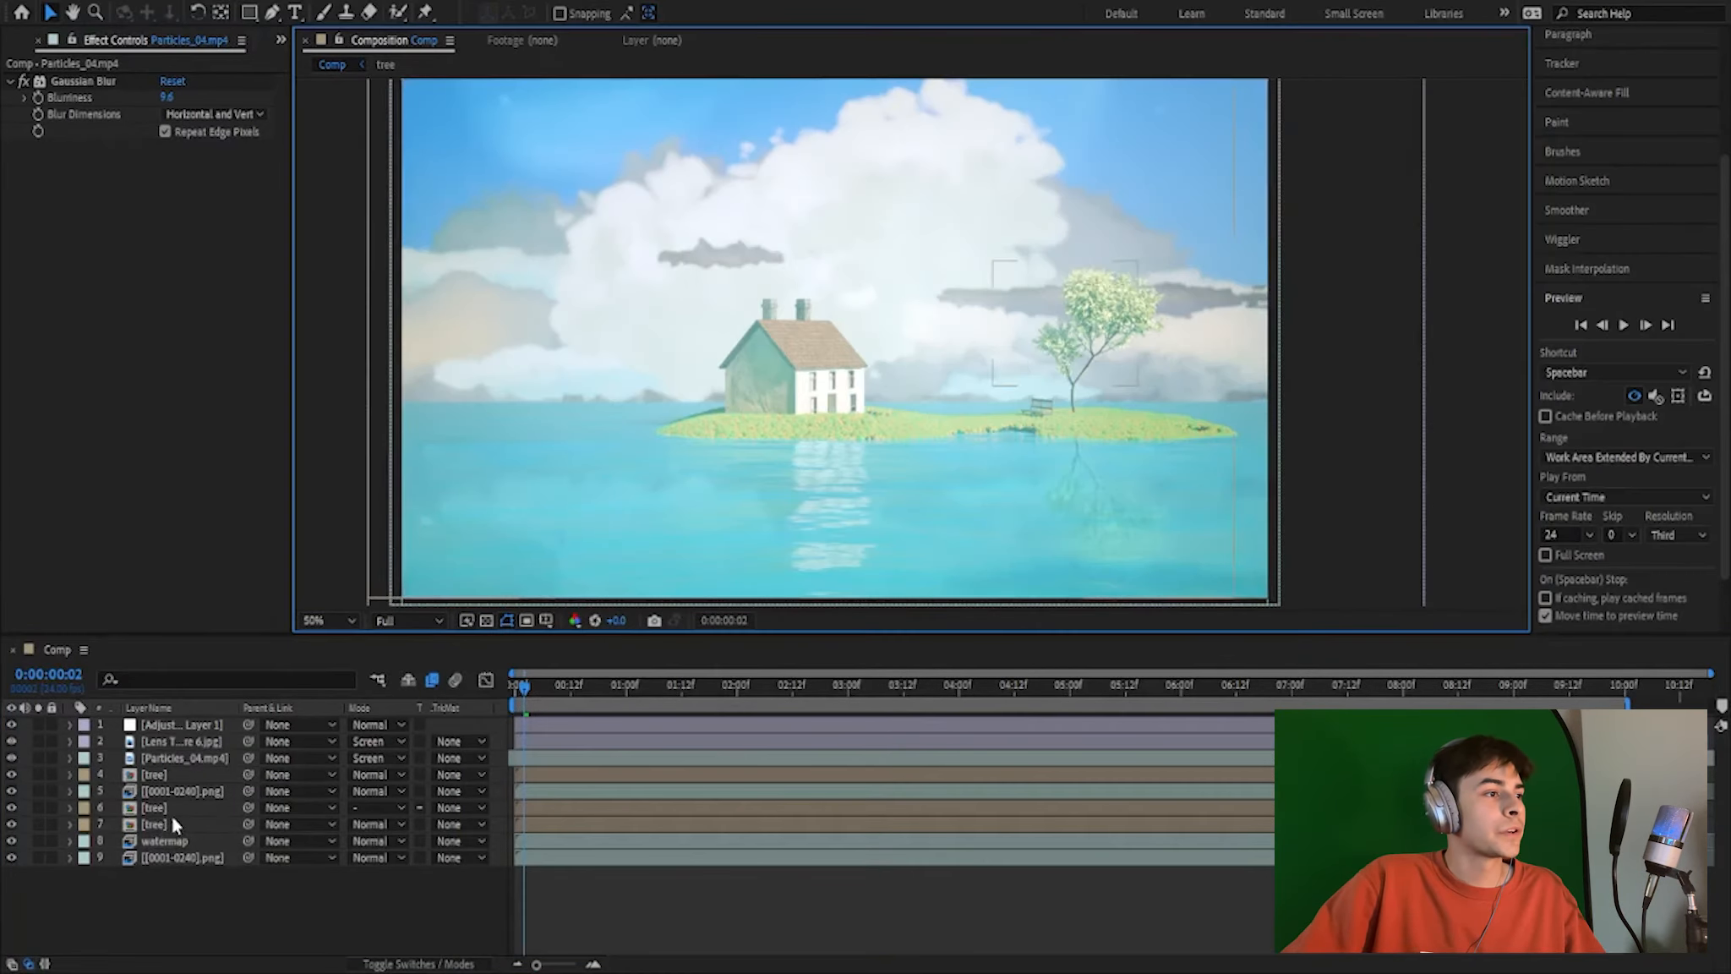
Examine the VC Reflect, Ripple and Displacement Map effects that create the reflection on the uppermost tree layer.
left_click(172, 818)
left_click(173, 775)
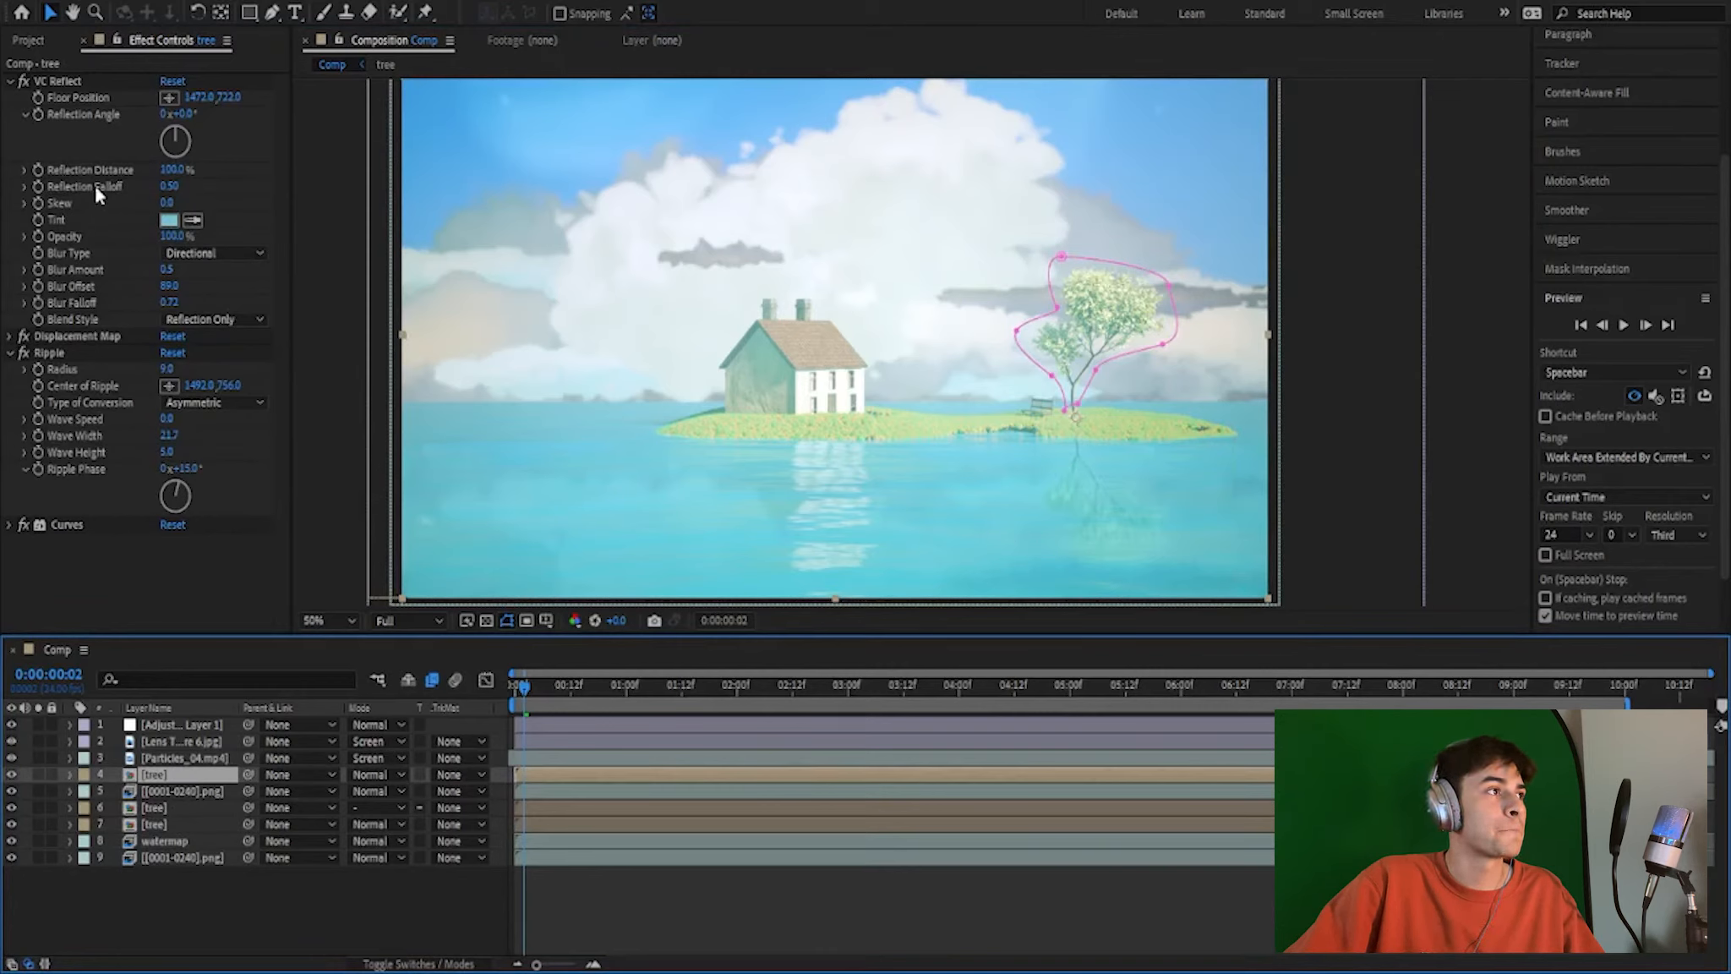
left_click(74, 82)
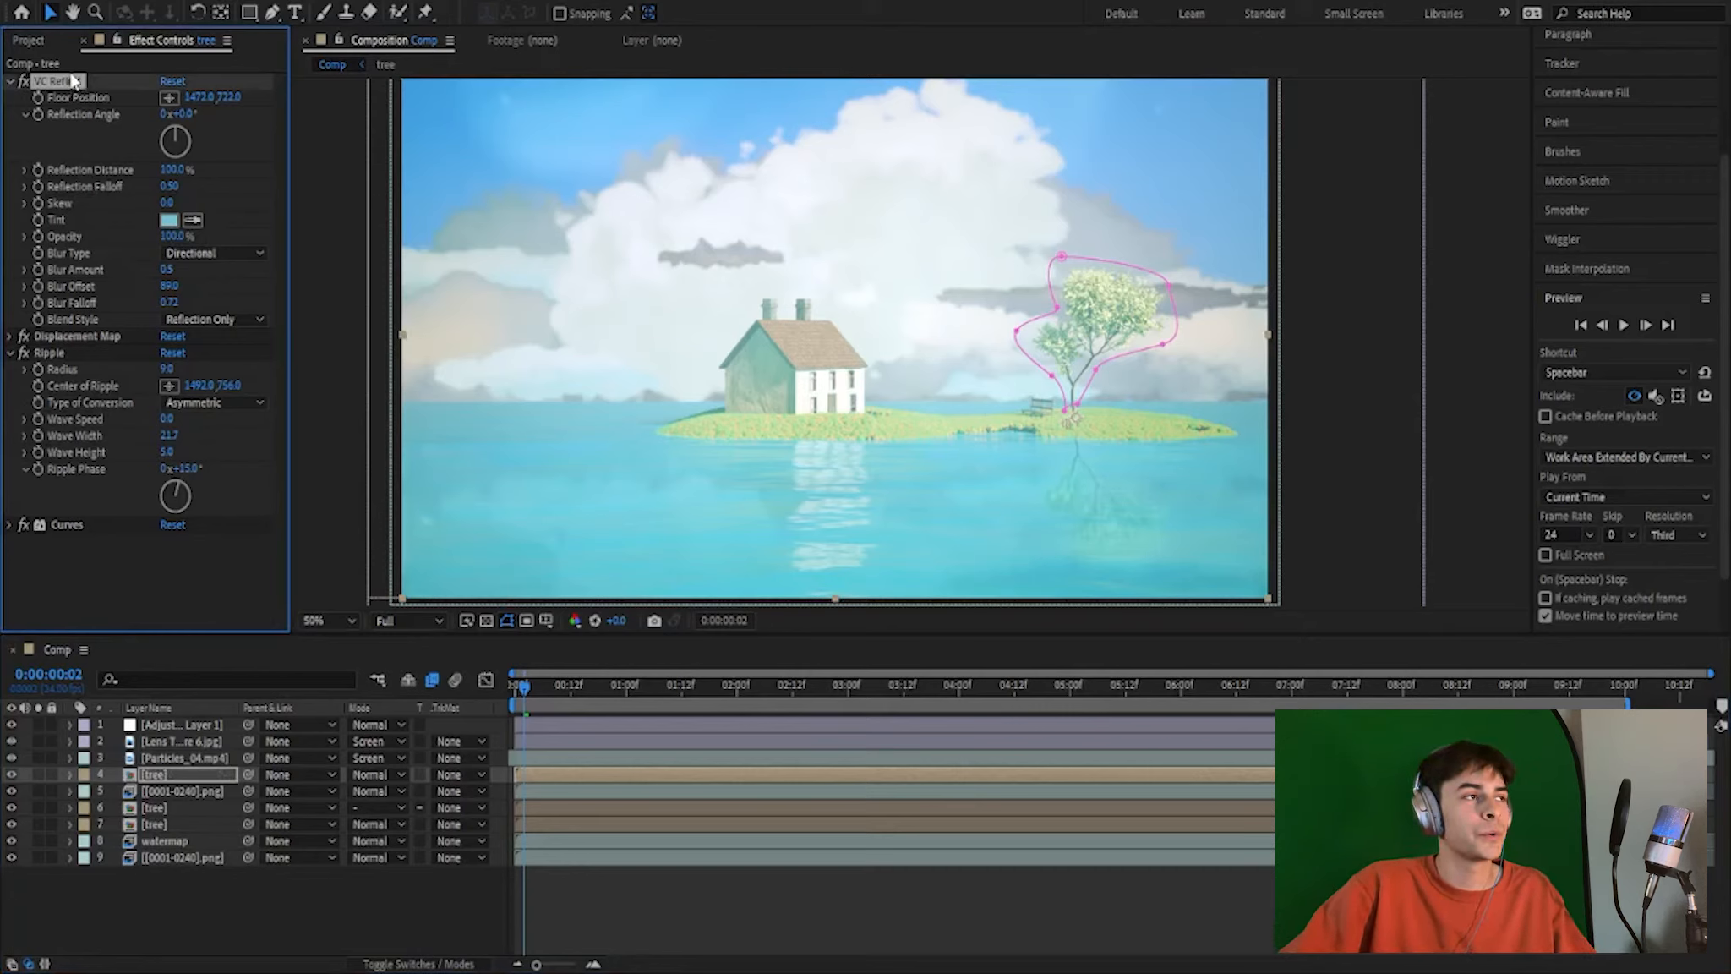
left_click(24, 365)
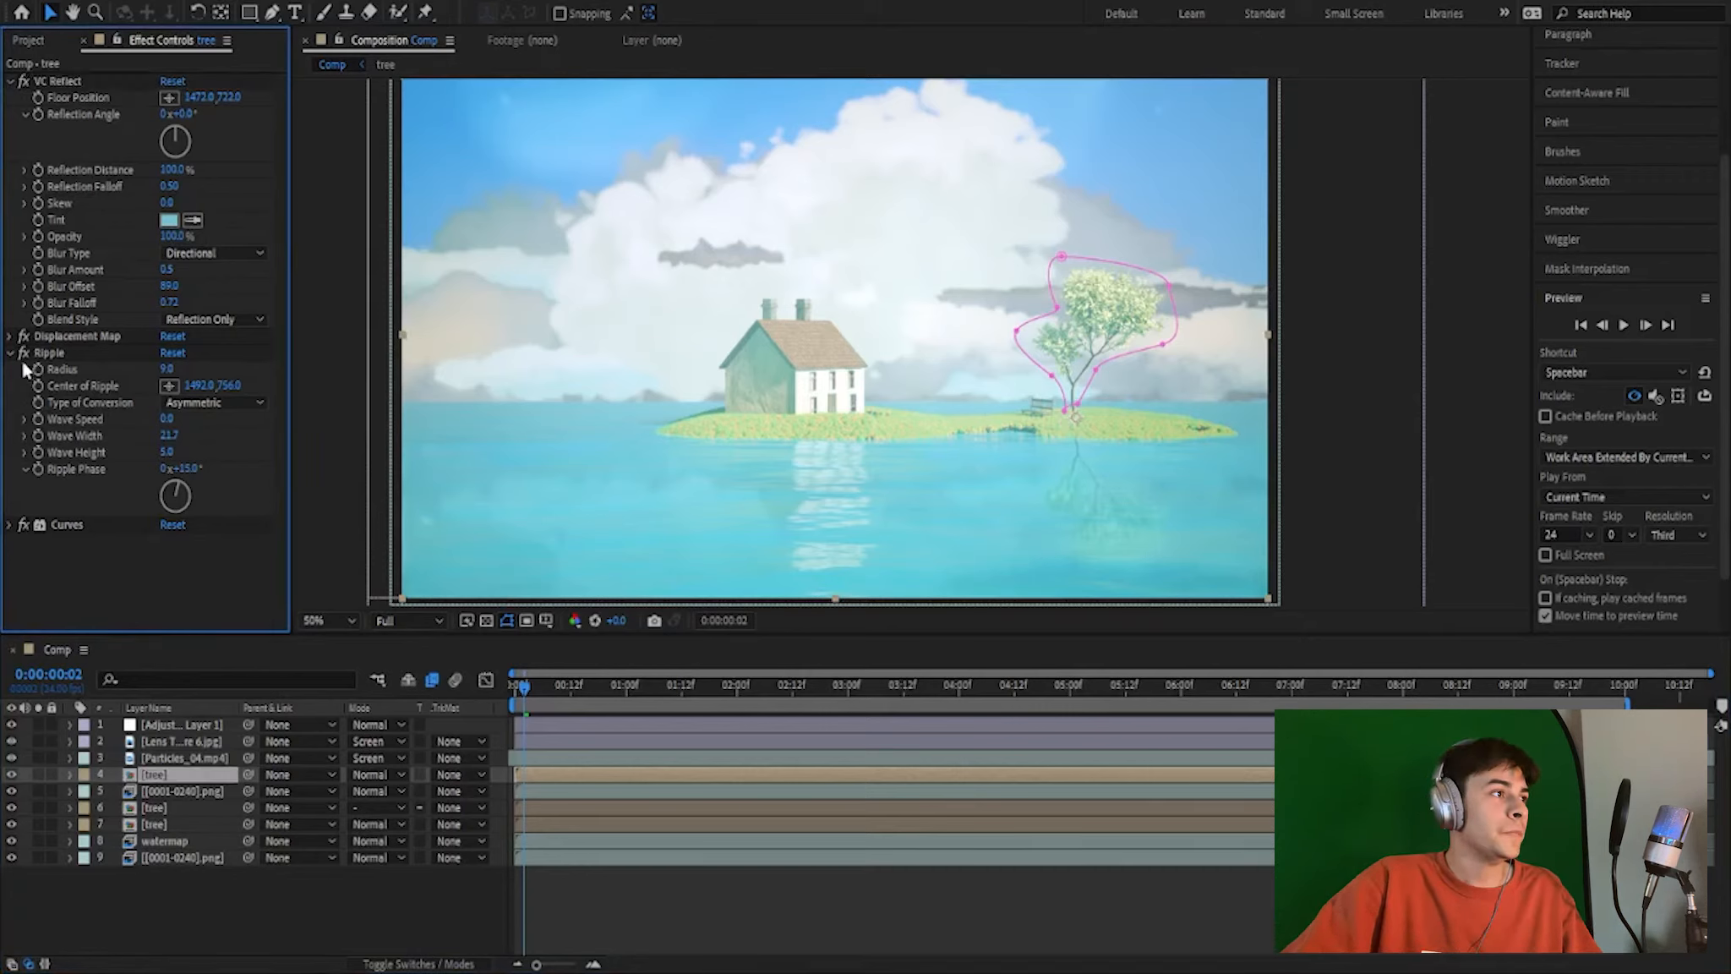
left_click(77, 352)
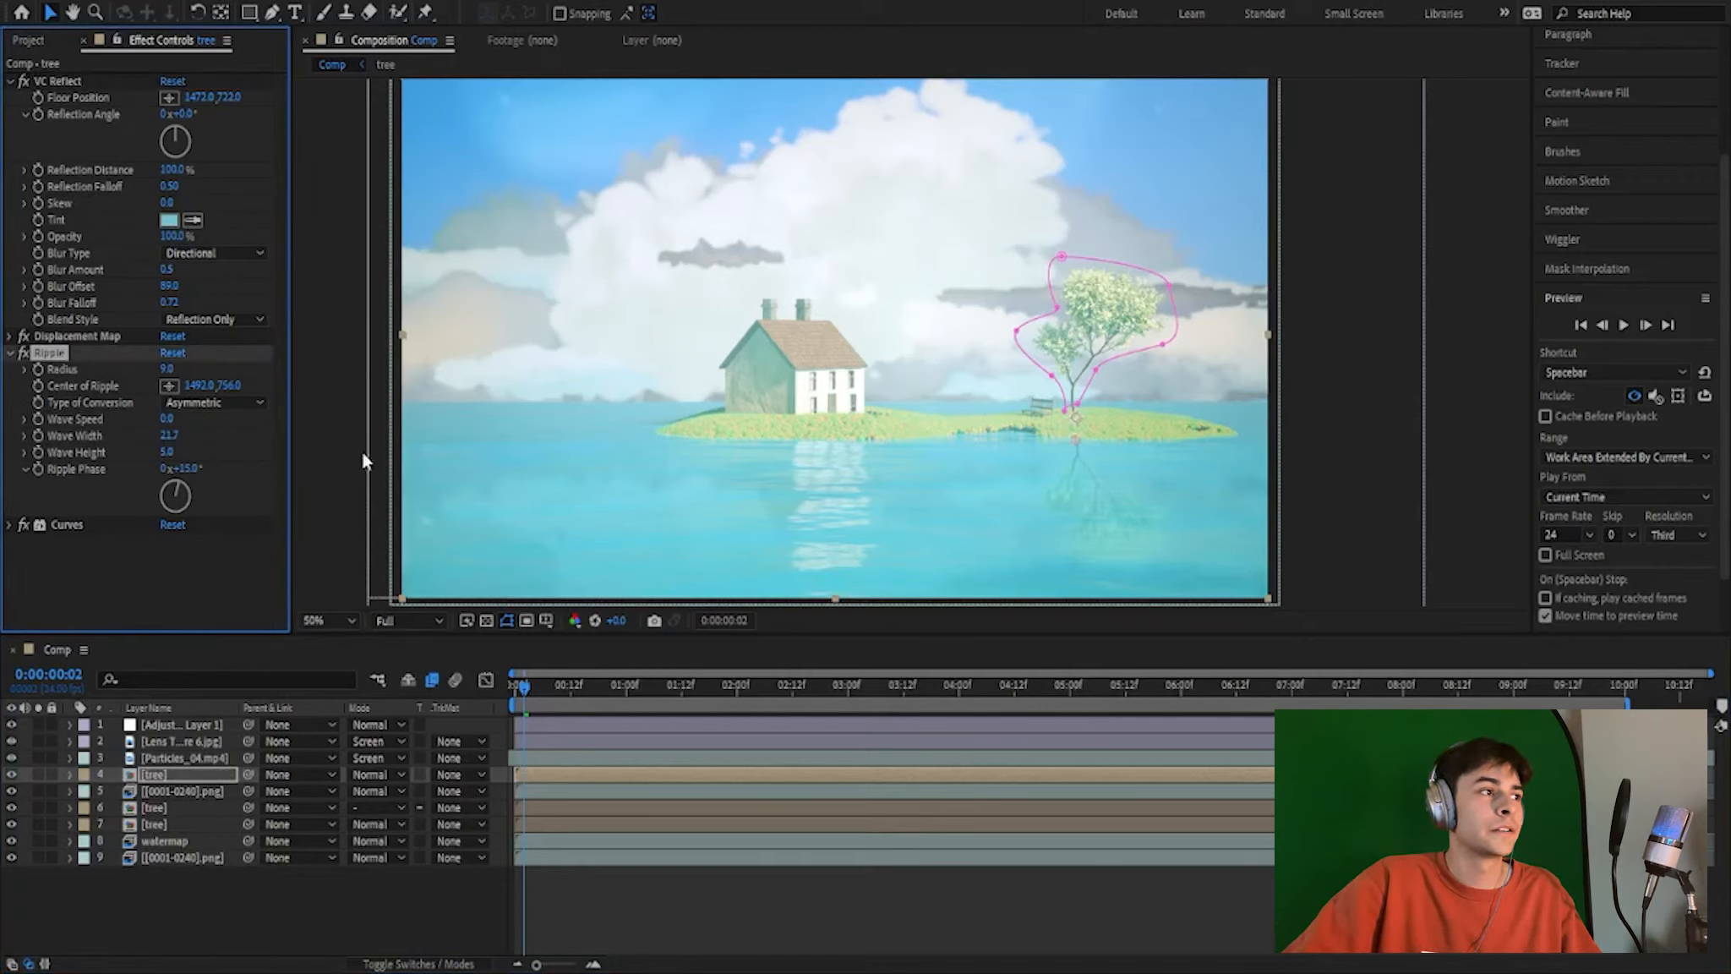
left_click(77, 339)
left_click(9, 337)
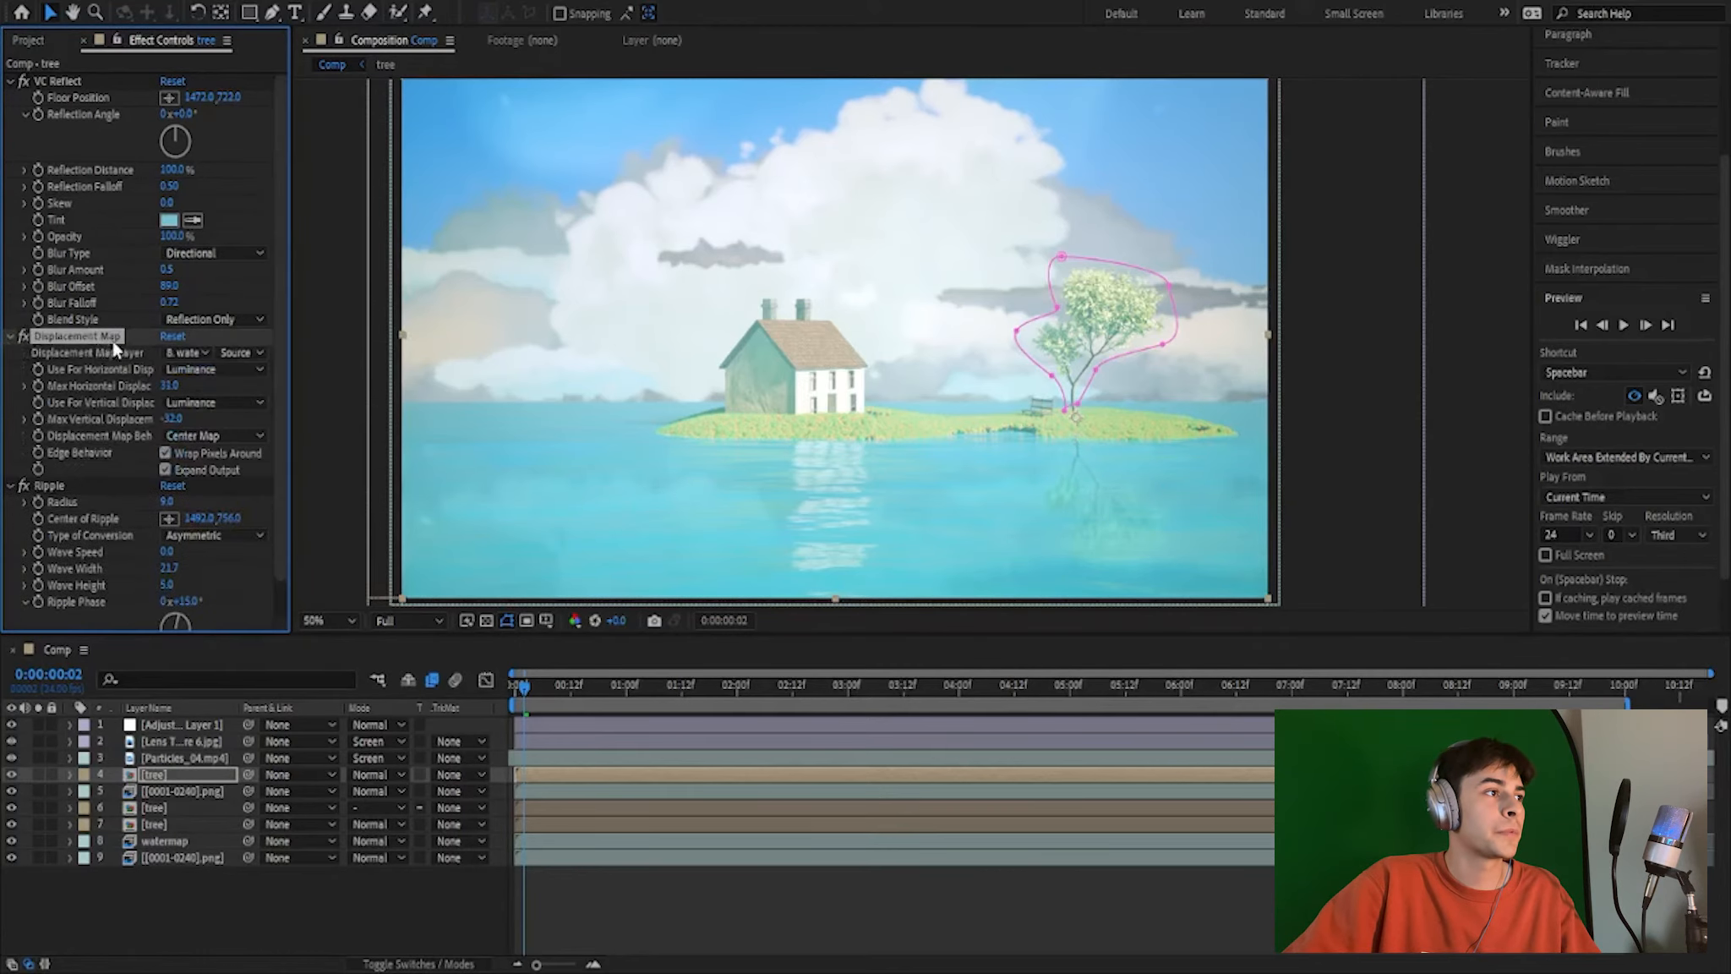